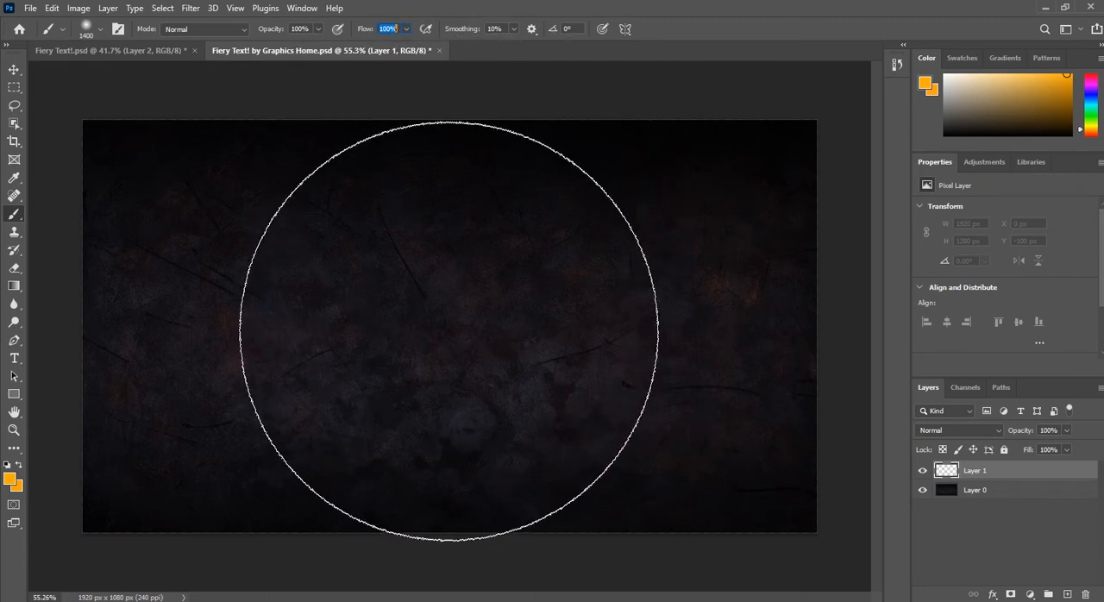
Step: Paint a single orange glow in the centre of the canvas on Layer 1 with a soft brush about 1200 px in size
{"action": "key", "text": "bracketleft"}
{"action": "key", "text": "bracketleft"}
{"action": "key", "text": "bracketleft"}
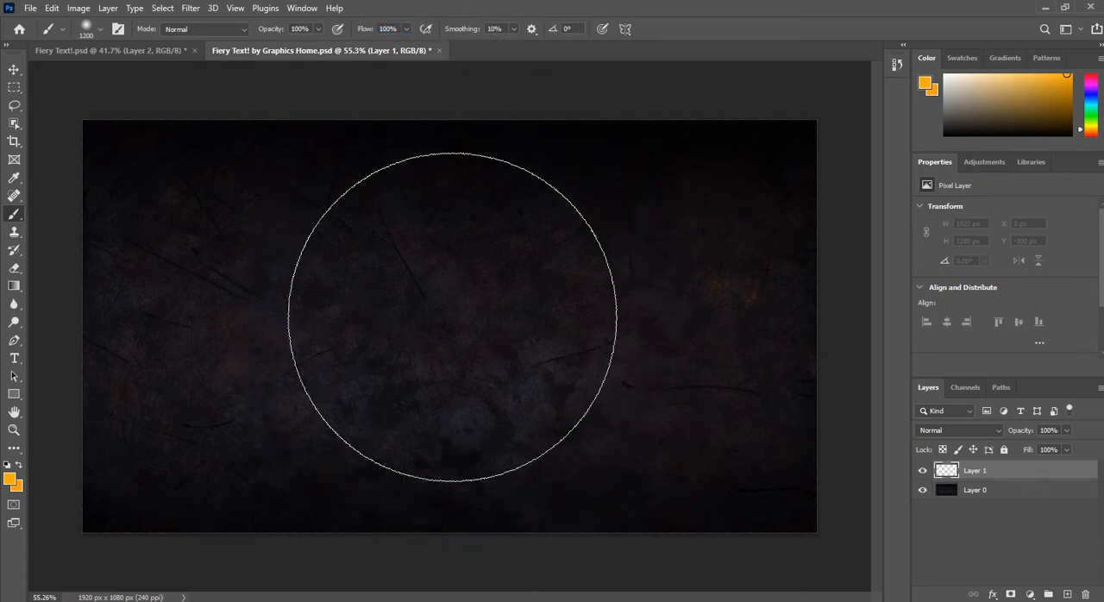
{"action": "key", "text": "bracketright"}
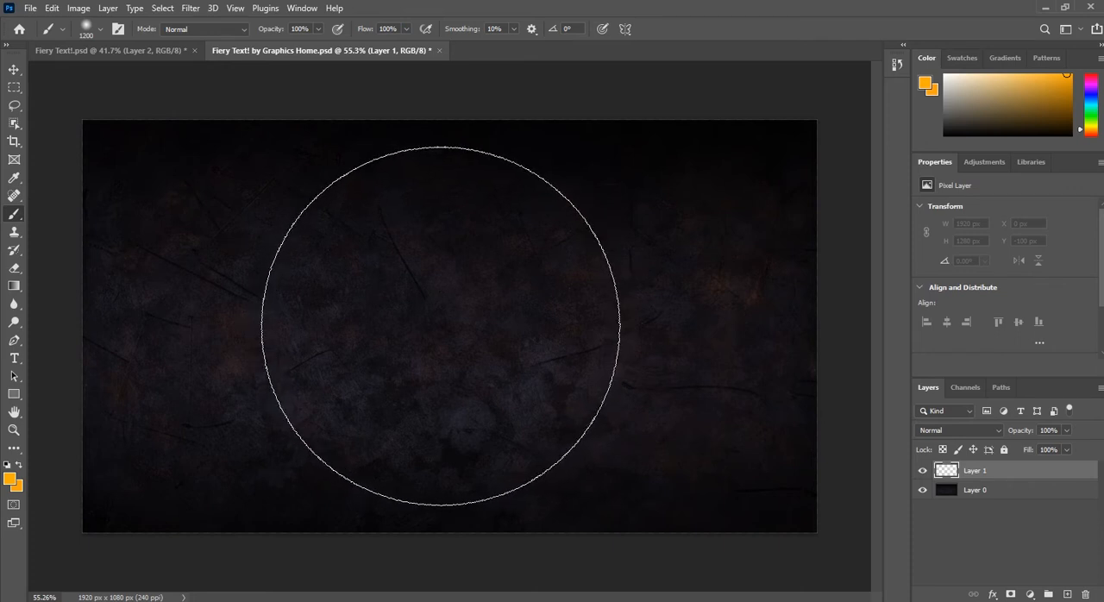
{"action": "left_click", "coordinate": [440, 326]}
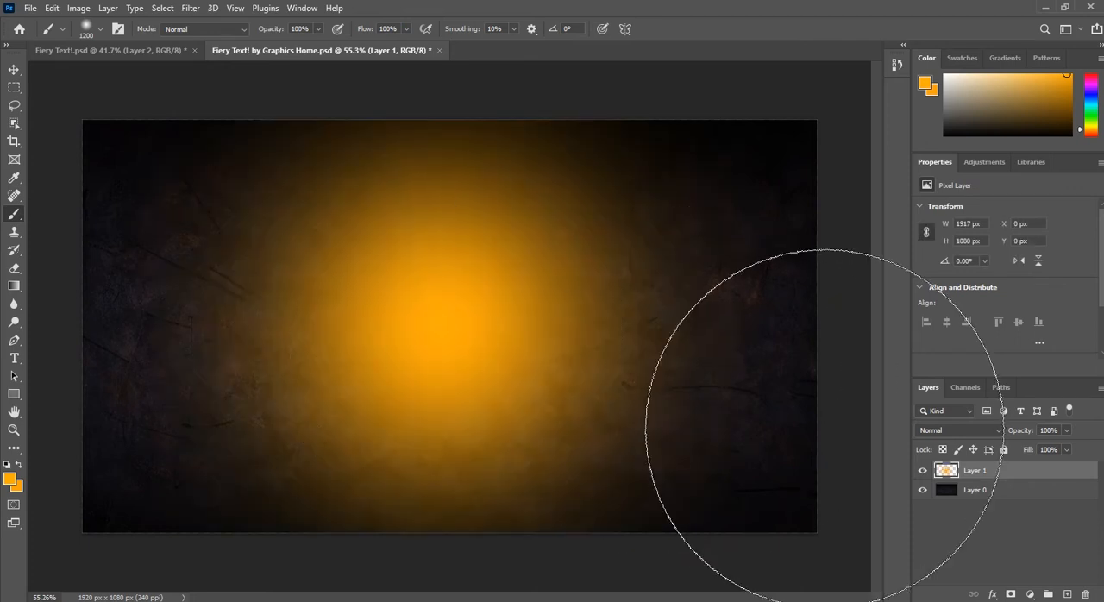
Step: Set Layer 1's blend mode to Color Dodge and its opacity to 20%
{"action": "left_click", "coordinate": [977, 433]}
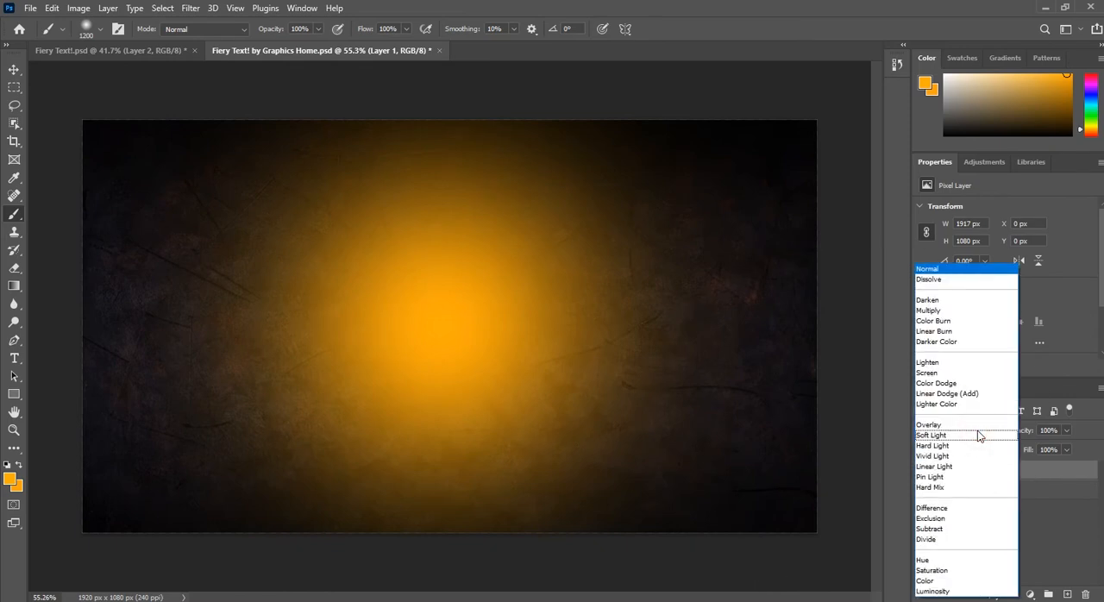
{"action": "left_click", "coordinate": [946, 383]}
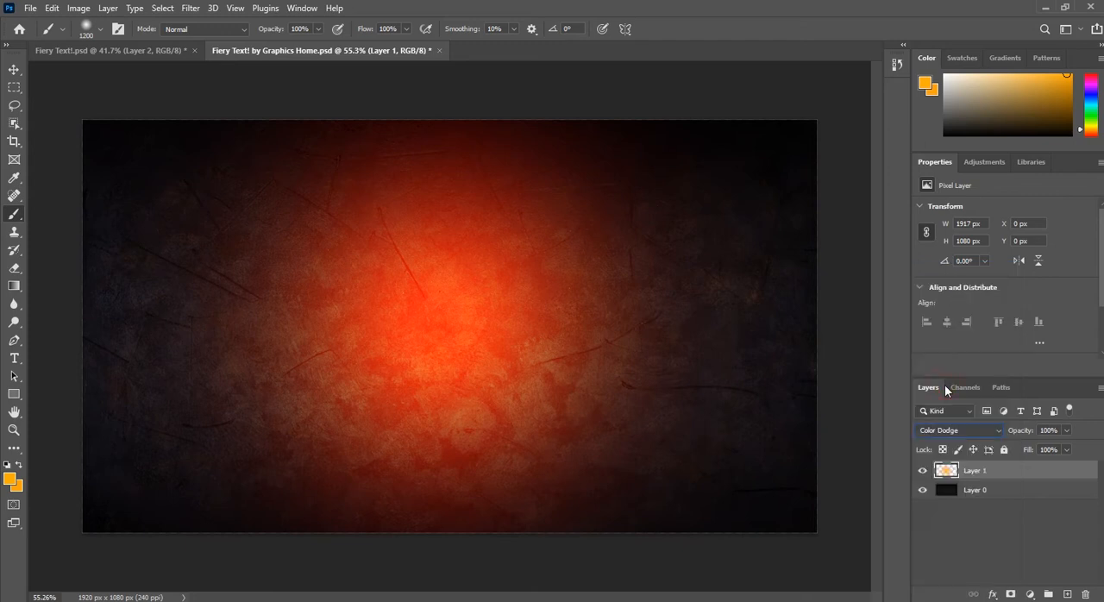
{"action": "left_click", "coordinate": [1057, 431]}
{"action": "type", "text": "20"}
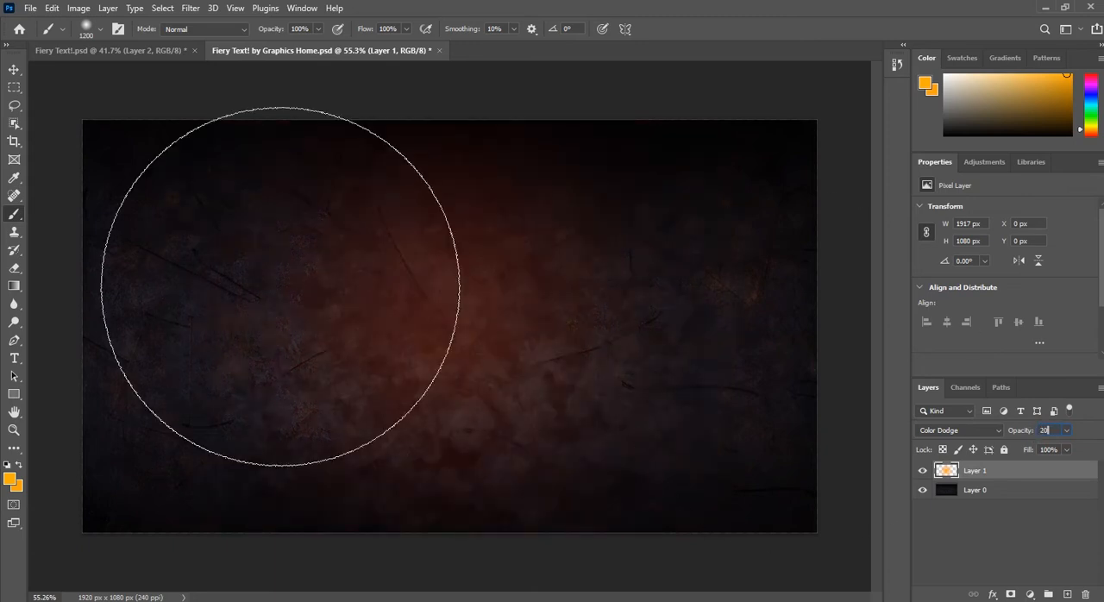
{"action": "left_click", "coordinate": [14, 69]}
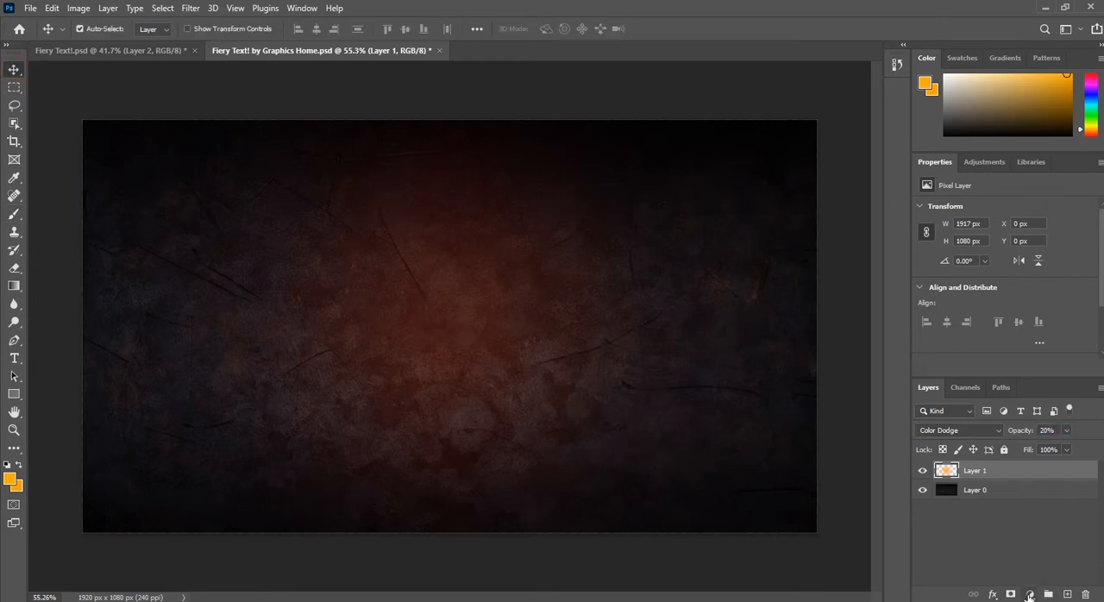
Step: Add a Levels adjustment layer and place it between Layer 1 and Layer 0
{"action": "left_click", "coordinate": [1031, 595]}
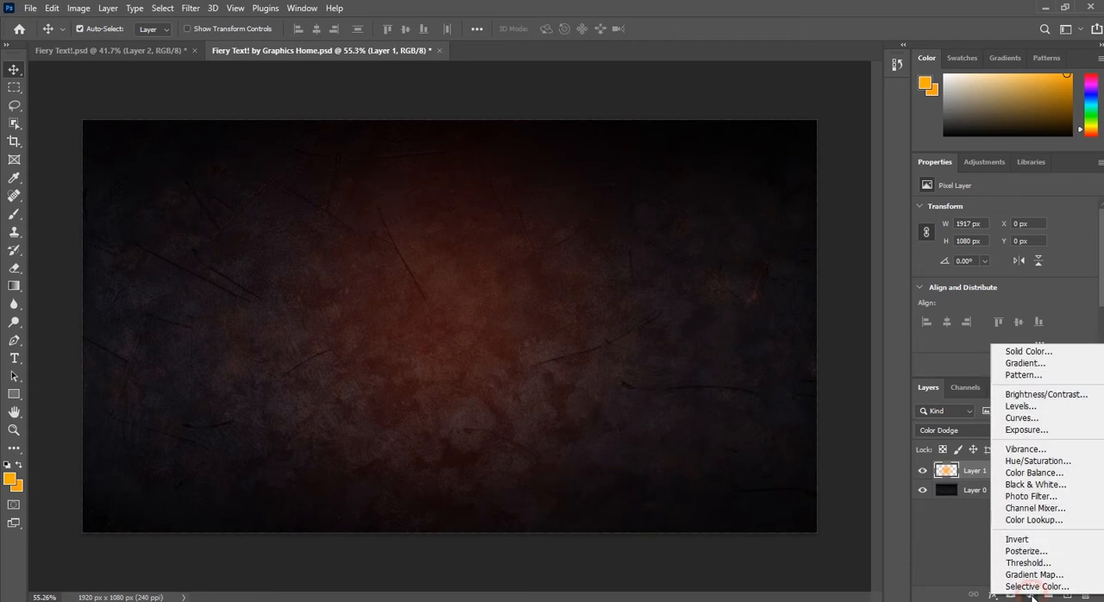
{"action": "left_click", "coordinate": [1017, 406]}
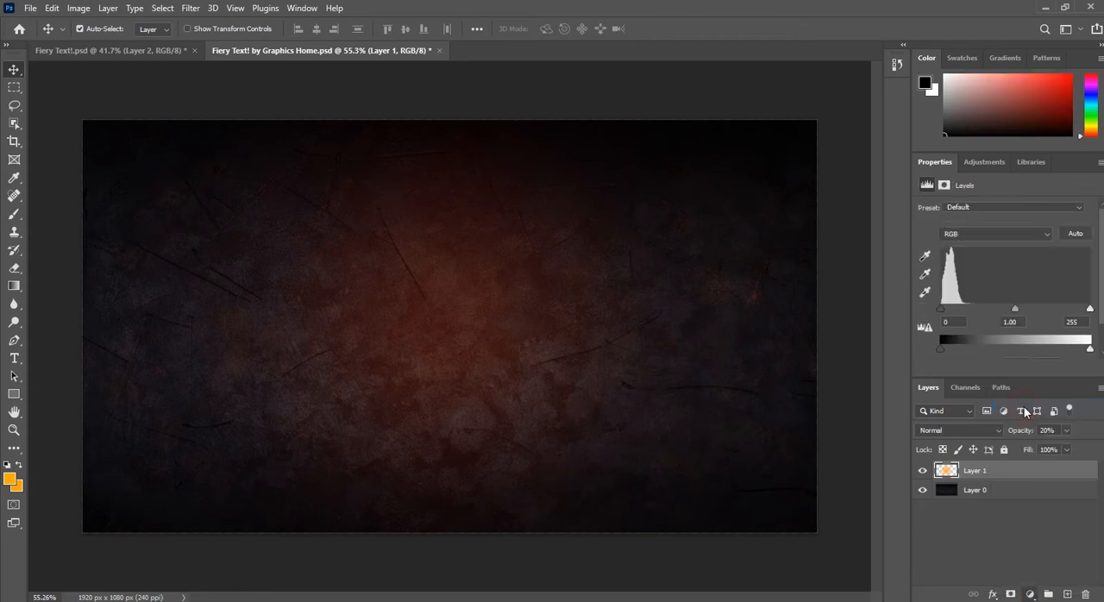
{"action": "left_click_drag", "start_coordinate": [1035, 474], "coordinate": [1034, 500]}
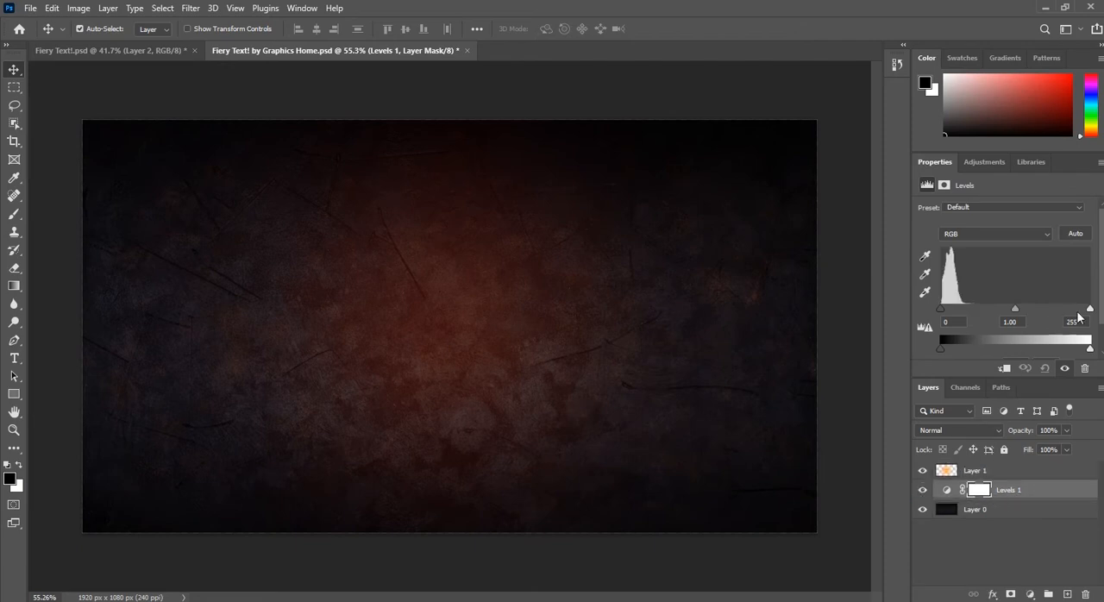
Step: Brighten the background by lowering the Levels white input to 148, then deselect the layer
{"action": "left_click_drag", "start_coordinate": [1089, 309], "coordinate": [1042, 312]}
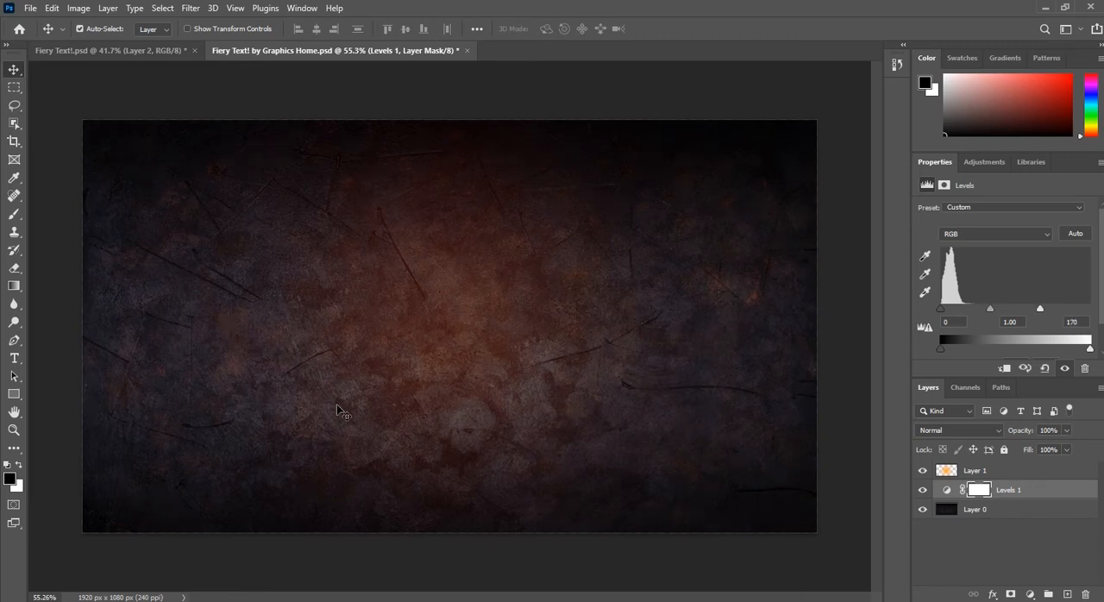
{"action": "scroll", "coordinate": [237, 385], "scroll_direction": "up", "scroll_amount": 1}
{"action": "scroll", "coordinate": [401, 385], "scroll_direction": "up", "scroll_amount": 2}
{"action": "scroll", "coordinate": [406, 386], "scroll_direction": "down", "scroll_amount": 3}
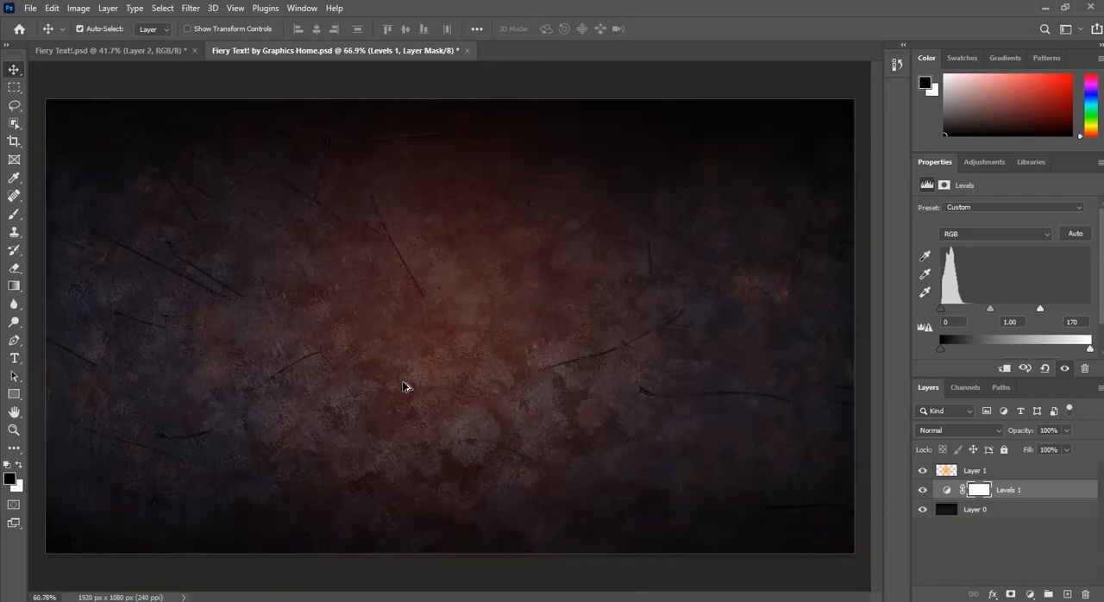
{"action": "scroll", "coordinate": [319, 327], "scroll_direction": "up", "scroll_amount": 1}
{"action": "left_click_drag", "start_coordinate": [1038, 308], "coordinate": [1025, 308]}
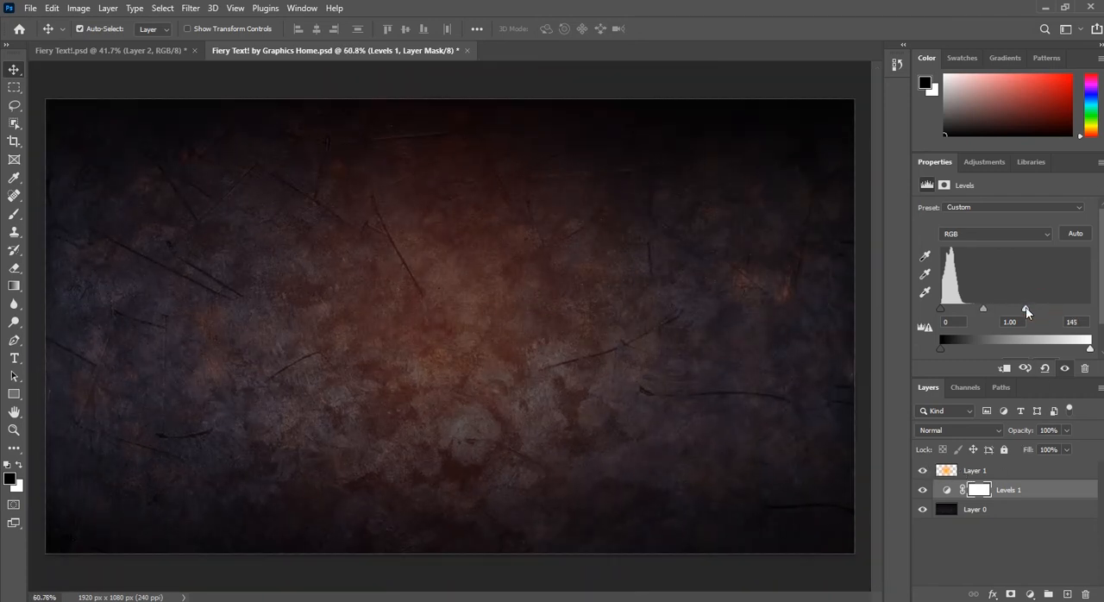
{"action": "left_click", "coordinate": [496, 571]}
{"action": "scroll", "coordinate": [587, 452], "scroll_direction": "down", "scroll_amount": 2}
{"action": "scroll", "coordinate": [587, 451], "scroll_direction": "down", "scroll_amount": 1}
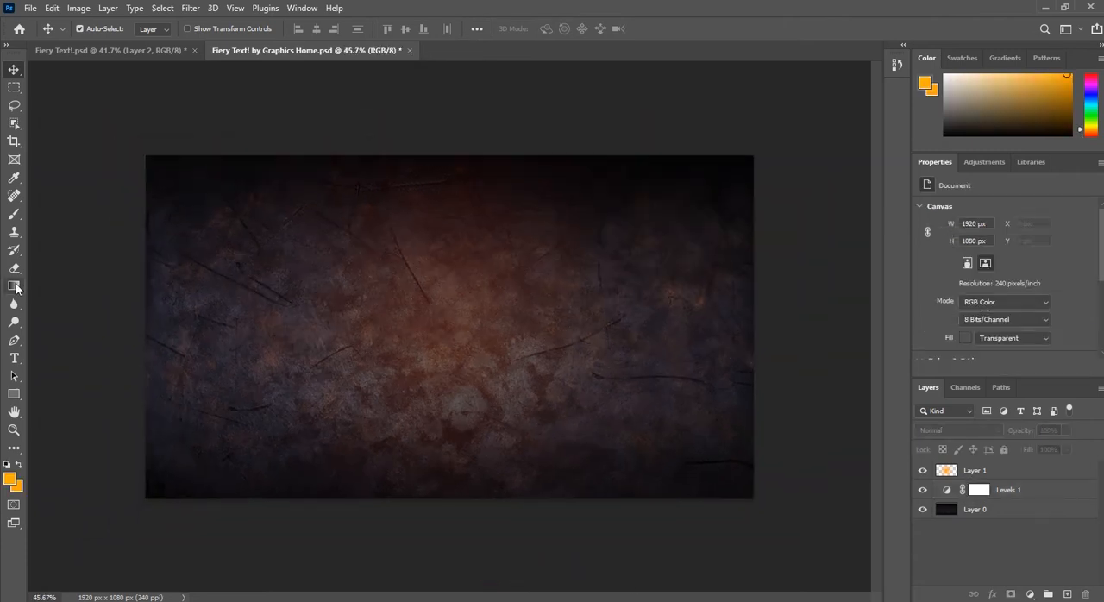
Step: Add the text "OZ" above Layer 1 in Geomancy Extra Bold at 72 pt
{"action": "left_click", "coordinate": [13, 359]}
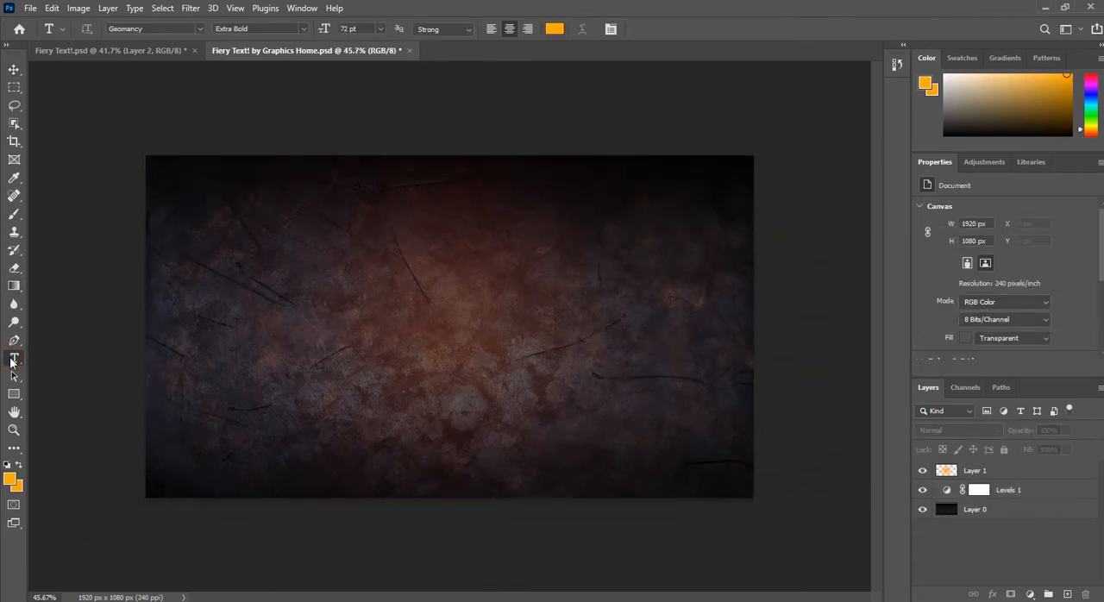
{"action": "left_click", "coordinate": [1008, 473]}
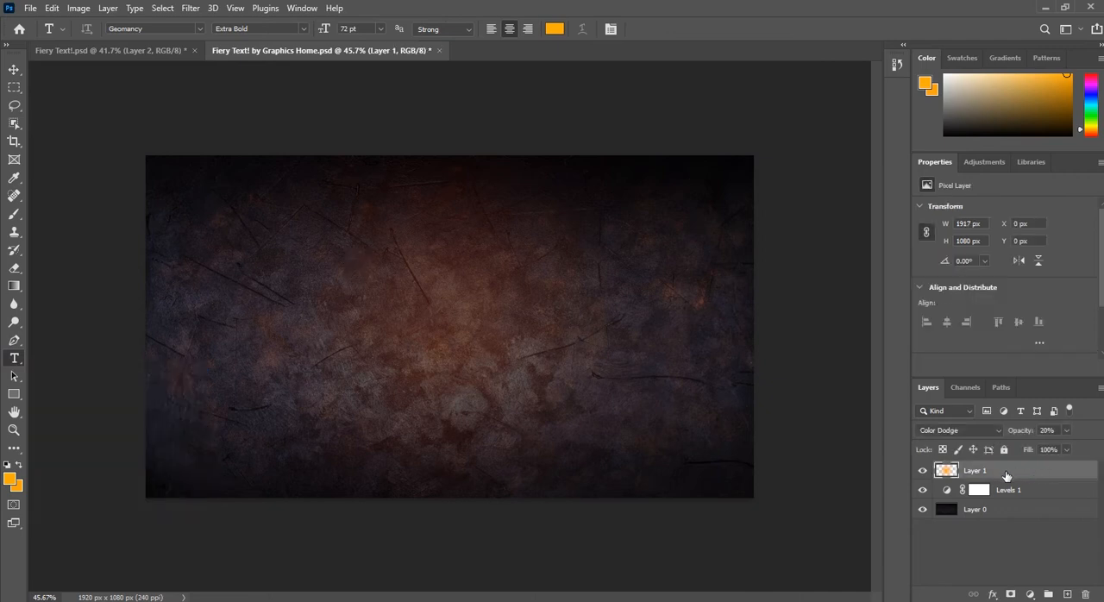
{"action": "left_click", "coordinate": [357, 323]}
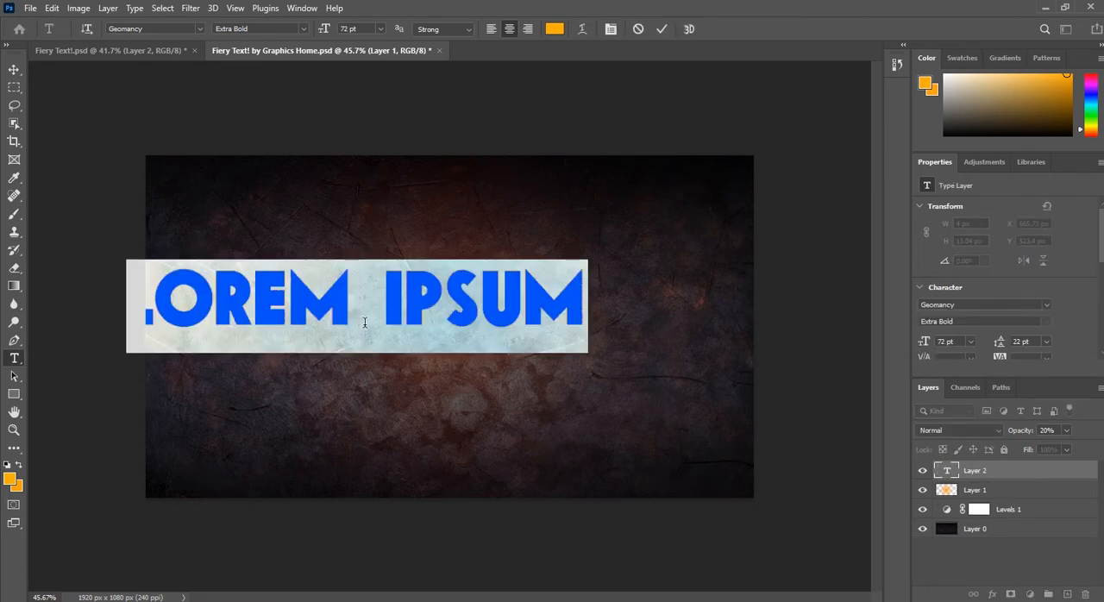
{"action": "type", "text": "OZ"}
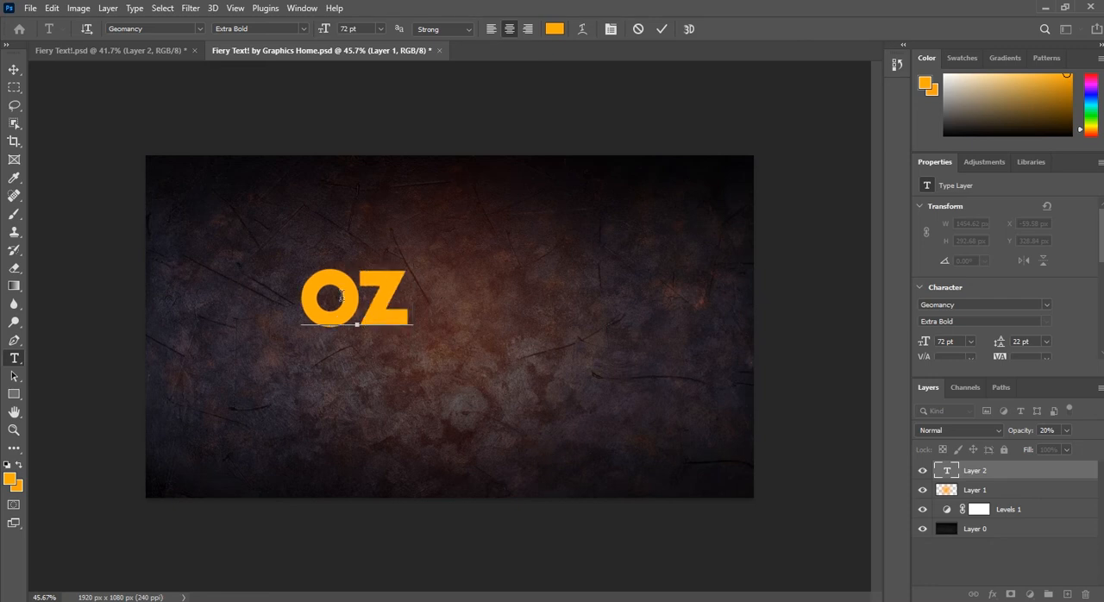
{"action": "left_click", "coordinate": [14, 69]}
Step: Scale the OZ text up to about 353% and position it near the centre of the canvas
{"action": "key", "text": "ctrl+t"}
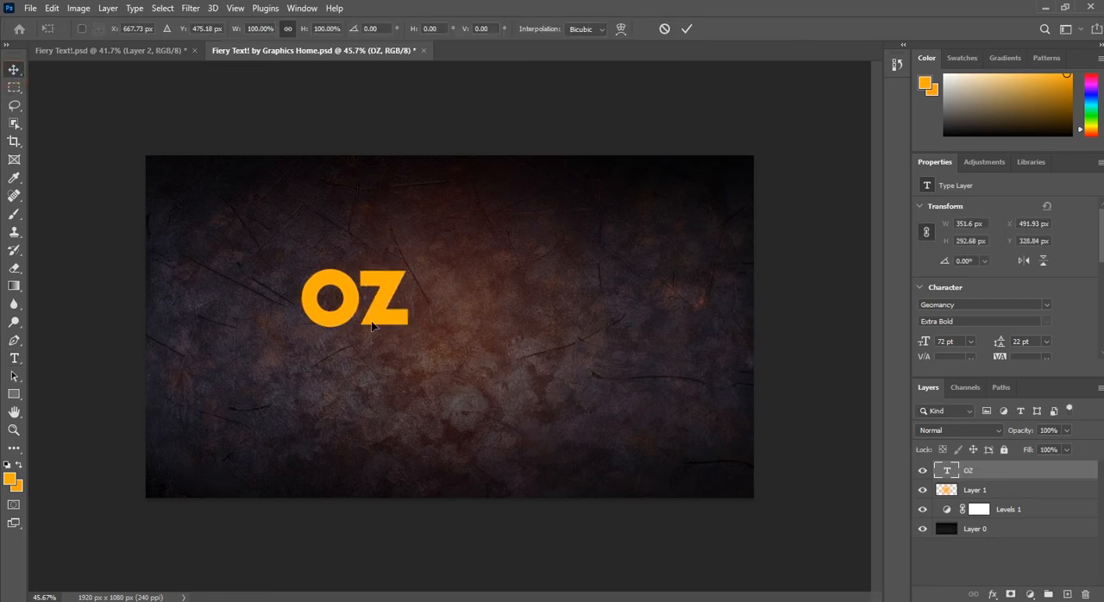
{"action": "left_click_drag", "start_coordinate": [408, 304], "coordinate": [665, 352]}
{"action": "left_click_drag", "start_coordinate": [508, 339], "coordinate": [474, 385]}
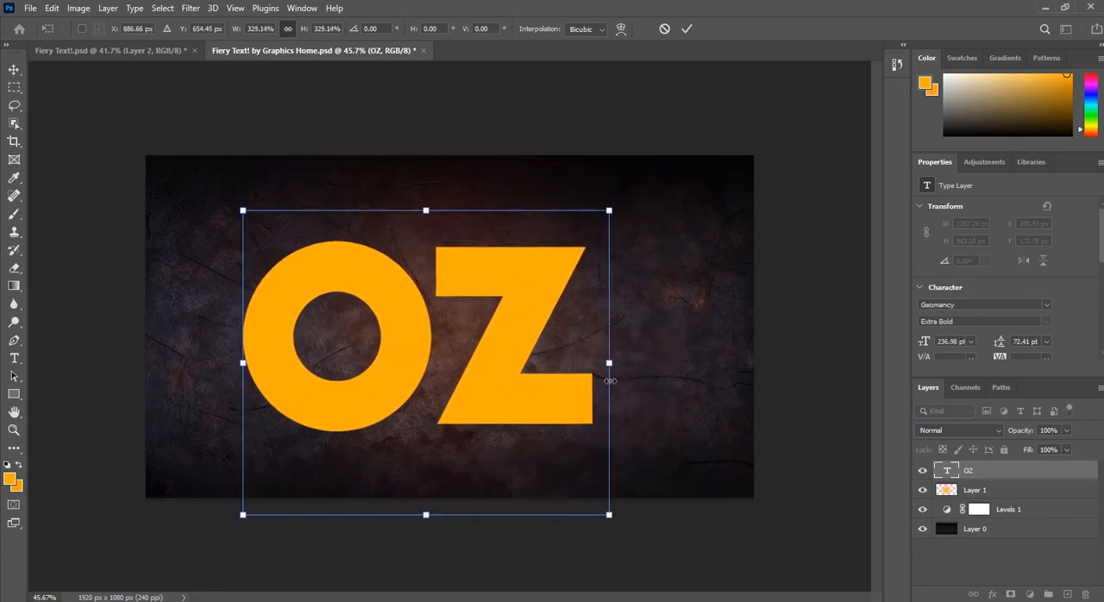
{"action": "left_click_drag", "start_coordinate": [614, 366], "coordinate": [638, 363]}
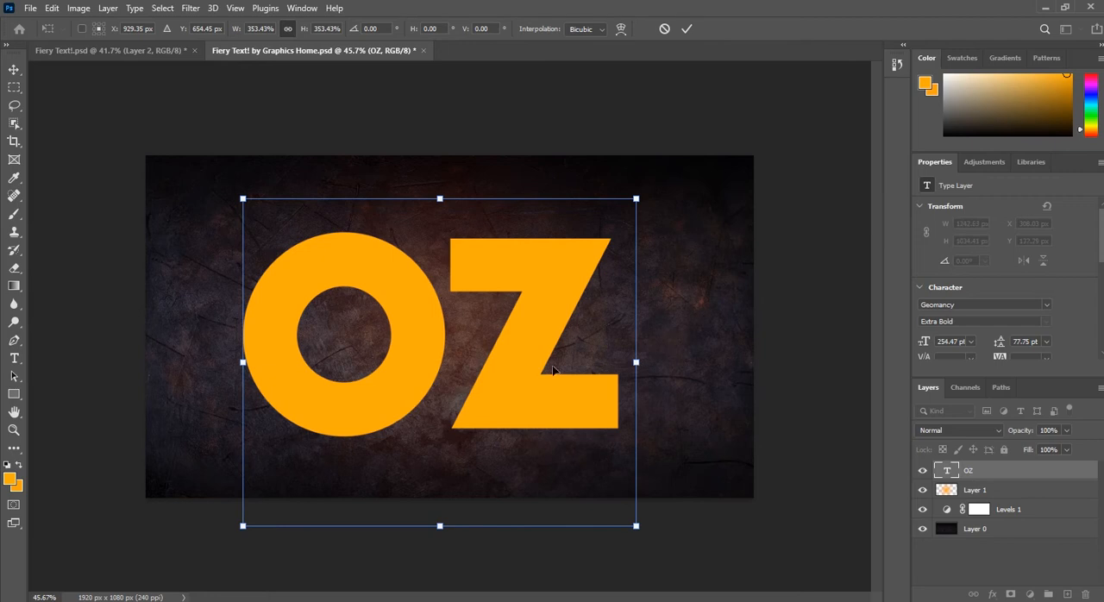
{"action": "left_click_drag", "start_coordinate": [534, 362], "coordinate": [537, 357]}
{"action": "key", "text": "Return"}
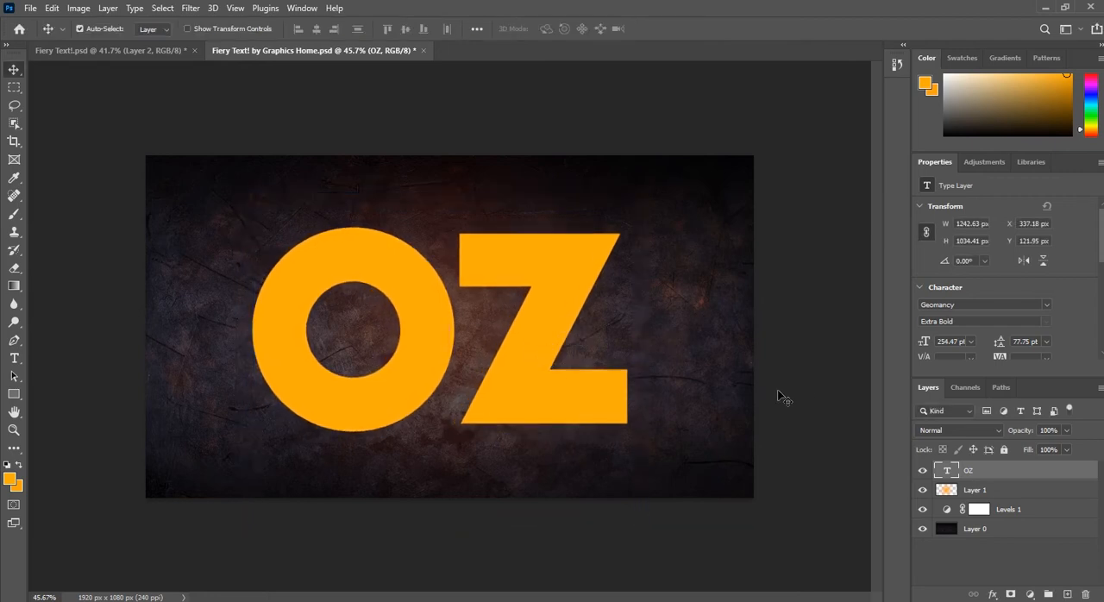
Step: Change the OZ text colour to white (ffffff)
{"action": "scroll", "coordinate": [1084, 320], "scroll_direction": "down", "scroll_amount": 2}
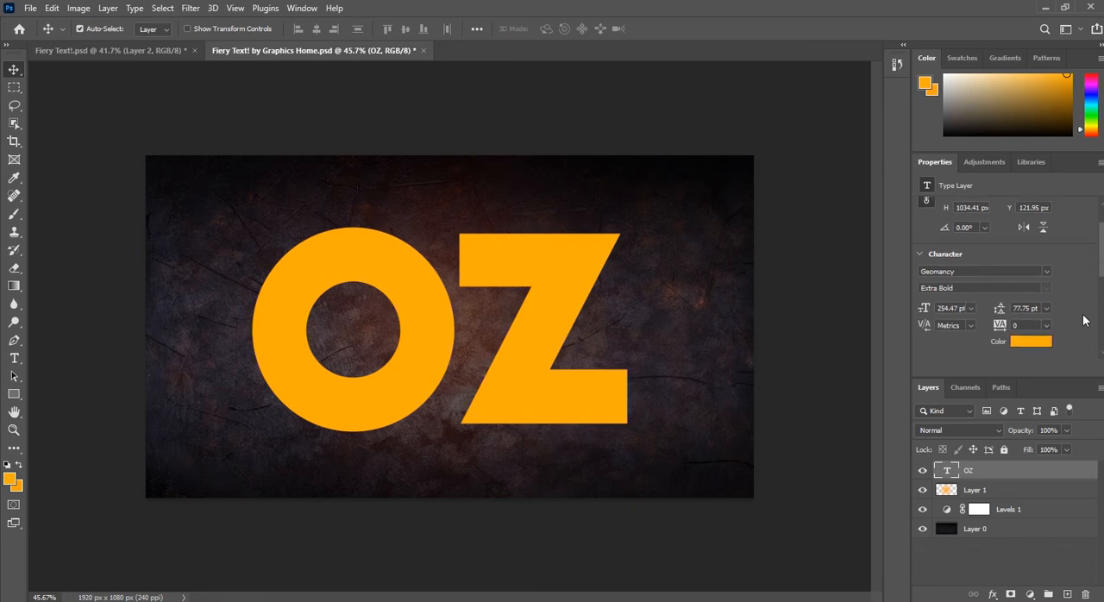
{"action": "left_click", "coordinate": [1028, 331]}
{"action": "type", "text": "ffffff"}
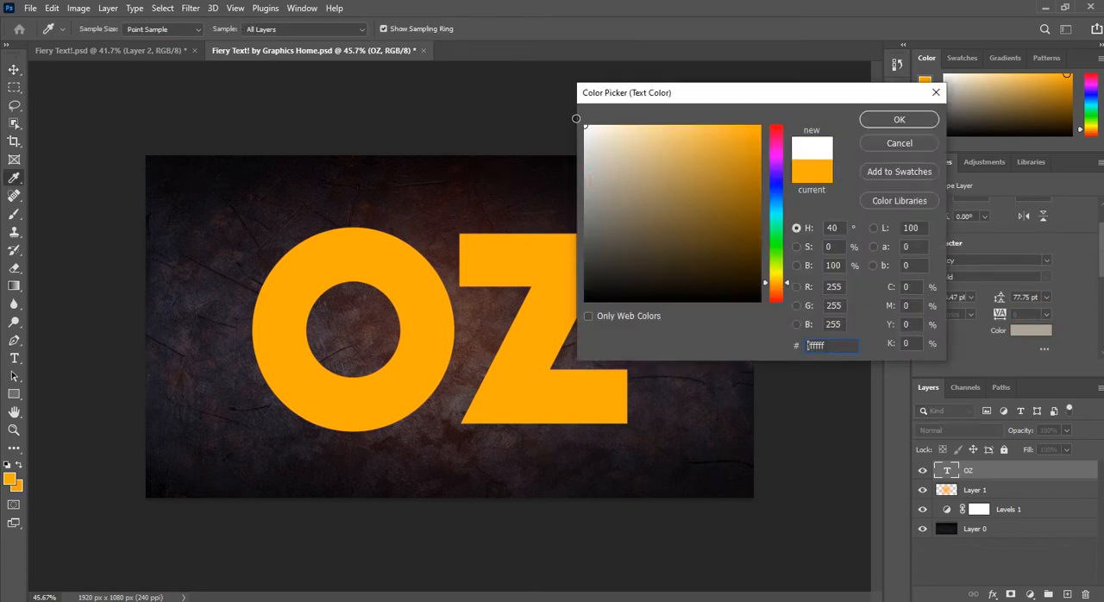
{"action": "left_click", "coordinate": [881, 121]}
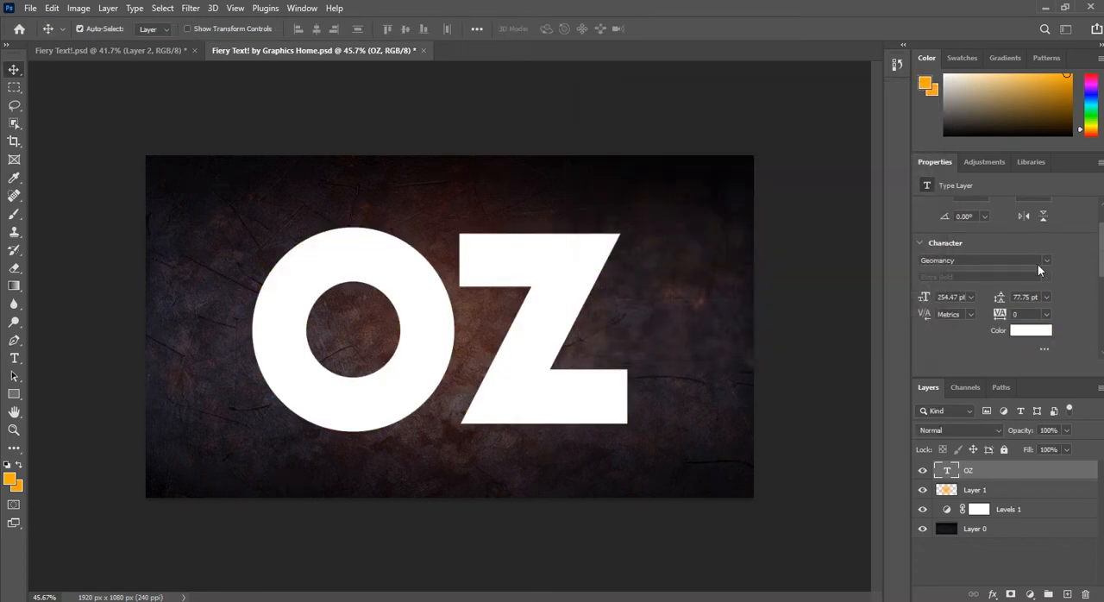
Step: Tighten the tracking of the OZ text to -160 so the two letters overlap
{"action": "double_click", "coordinate": [470, 319]}
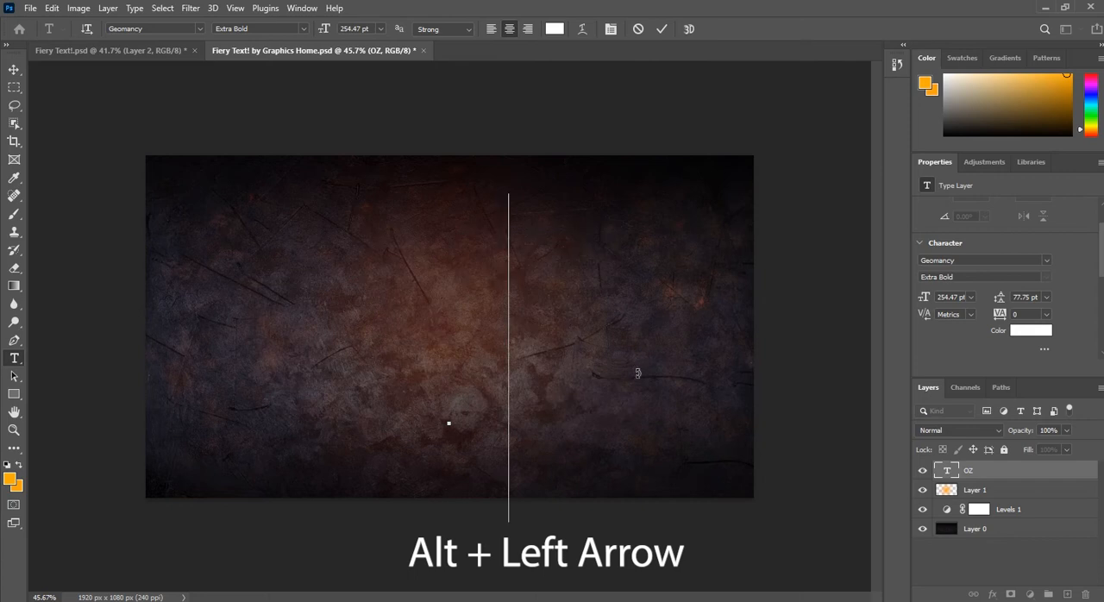
{"action": "key", "text": "ctrl+z"}
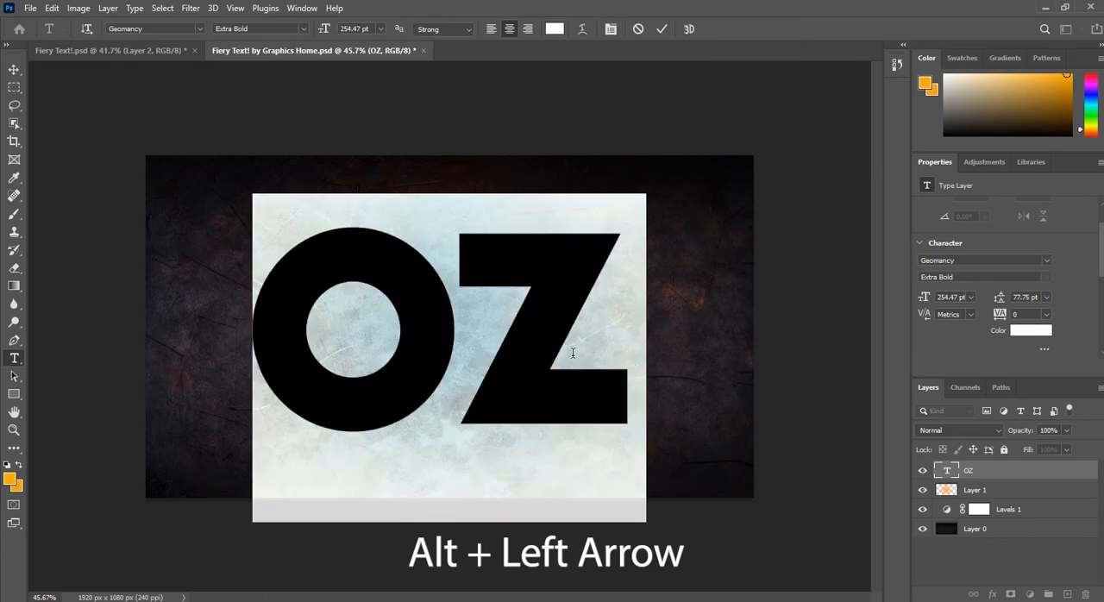
{"action": "key", "text": "alt+Left"}
{"action": "key", "text": "alt+Left"}
{"action": "key", "text": "alt+Left"}
{"action": "key", "text": "alt+Left"}
{"action": "key", "text": "alt+Left"}
{"action": "key", "text": "alt+Left"}
{"action": "key", "text": "alt+Left"}
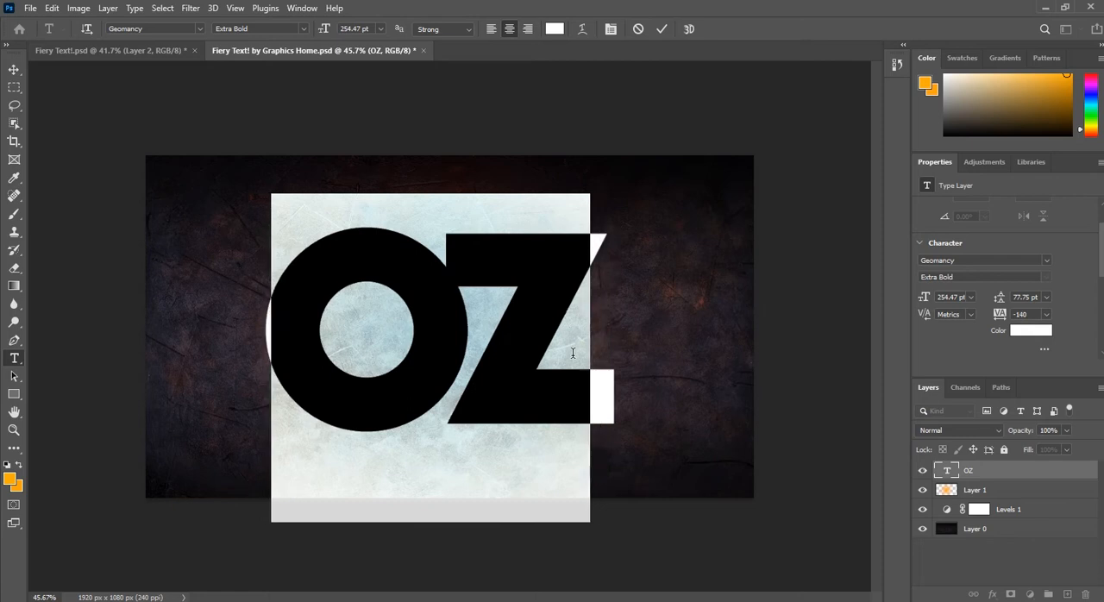
{"action": "key", "text": "alt+Left"}
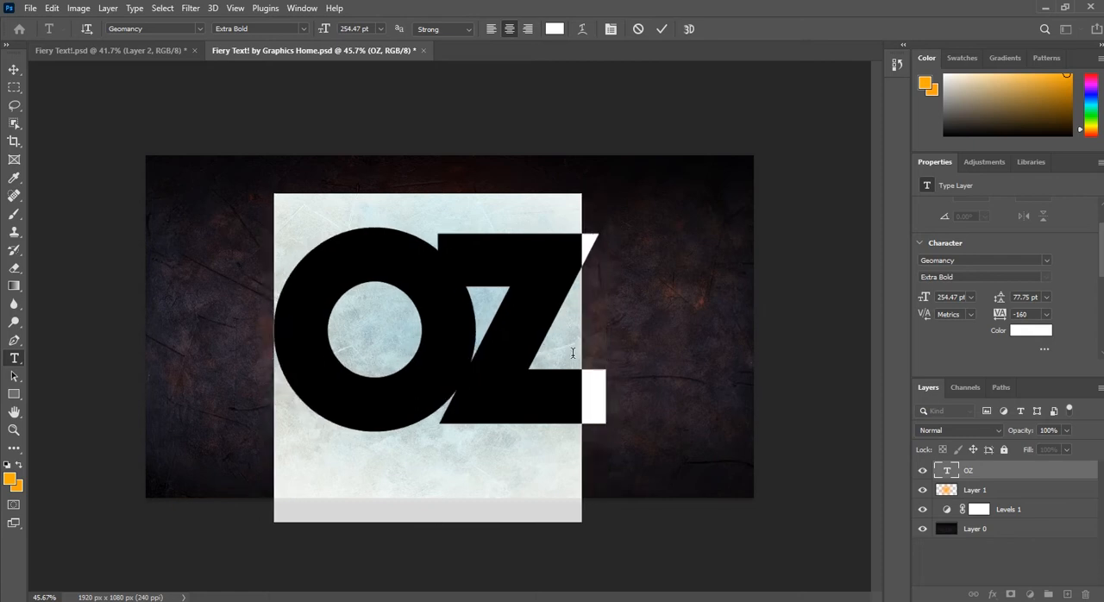
{"action": "left_click", "coordinate": [567, 346]}
{"action": "left_click", "coordinate": [14, 69]}
Step: Enlarge the OZ text slightly from its centre to a font size of about 270 pt
{"action": "scroll", "coordinate": [476, 328], "scroll_direction": "up", "scroll_amount": 4}
{"action": "left_click_drag", "start_coordinate": [436, 401], "coordinate": [466, 345]}
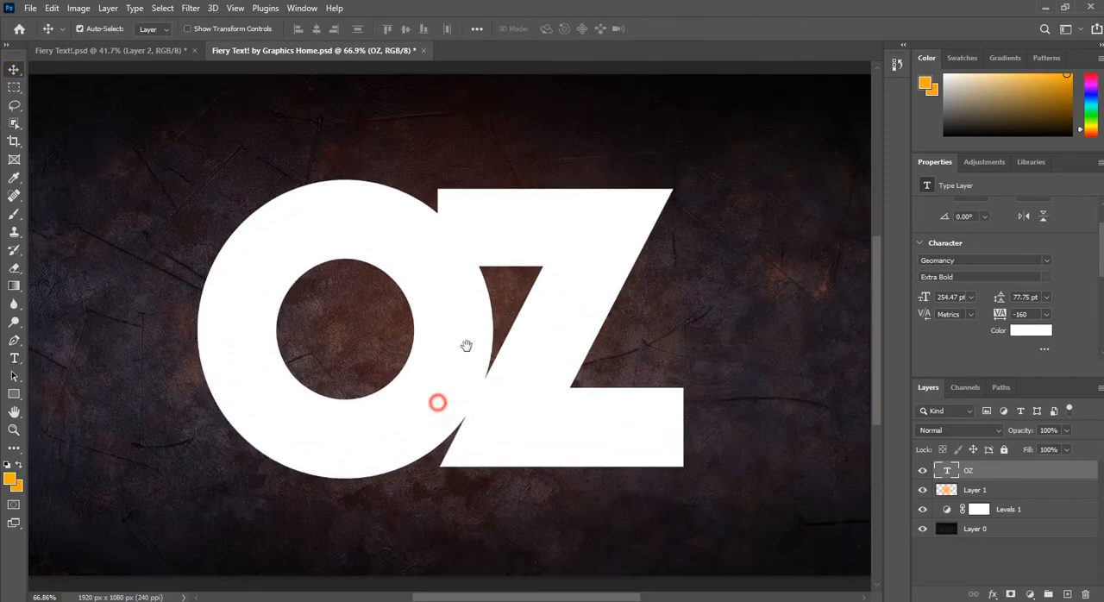
{"action": "scroll", "coordinate": [491, 341], "scroll_direction": "down", "scroll_amount": 2}
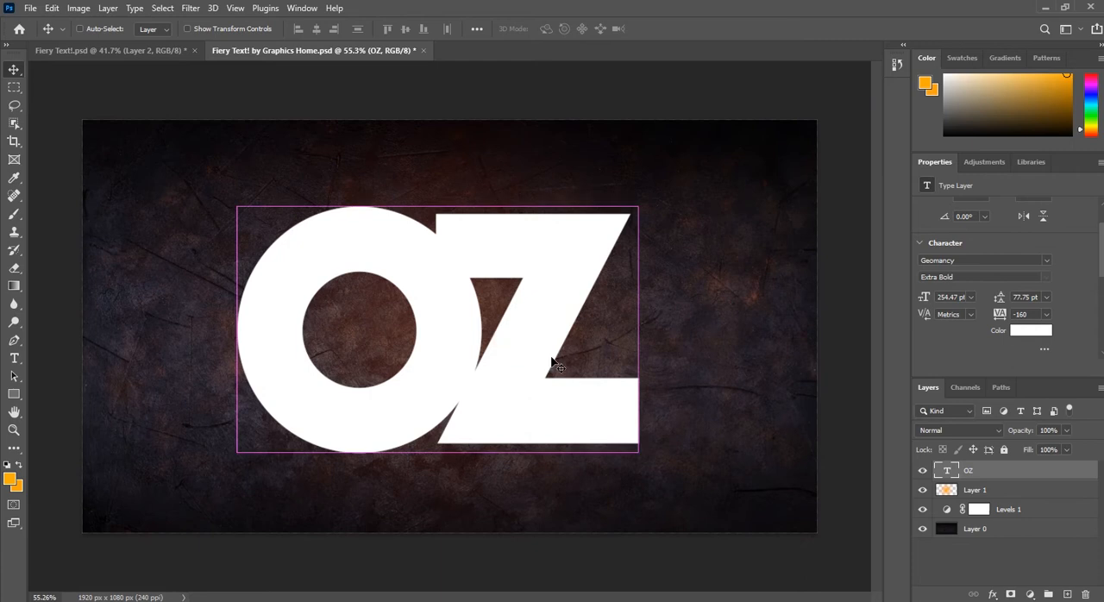
{"action": "key", "text": "ctrl+t"}
{"action": "left_click_drag", "start_coordinate": [638, 363], "coordinate": [650, 362]}
{"action": "double_click", "coordinate": [539, 313]}
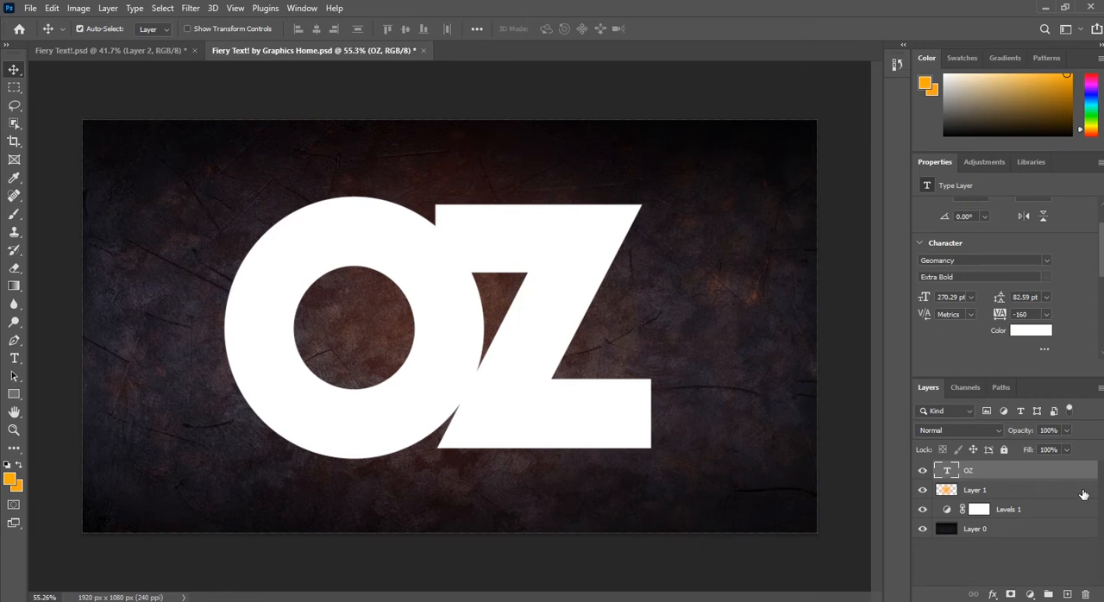
Step: Duplicate the Levels 1 adjustment and Layer 0 together
{"action": "left_click", "coordinate": [1024, 513]}
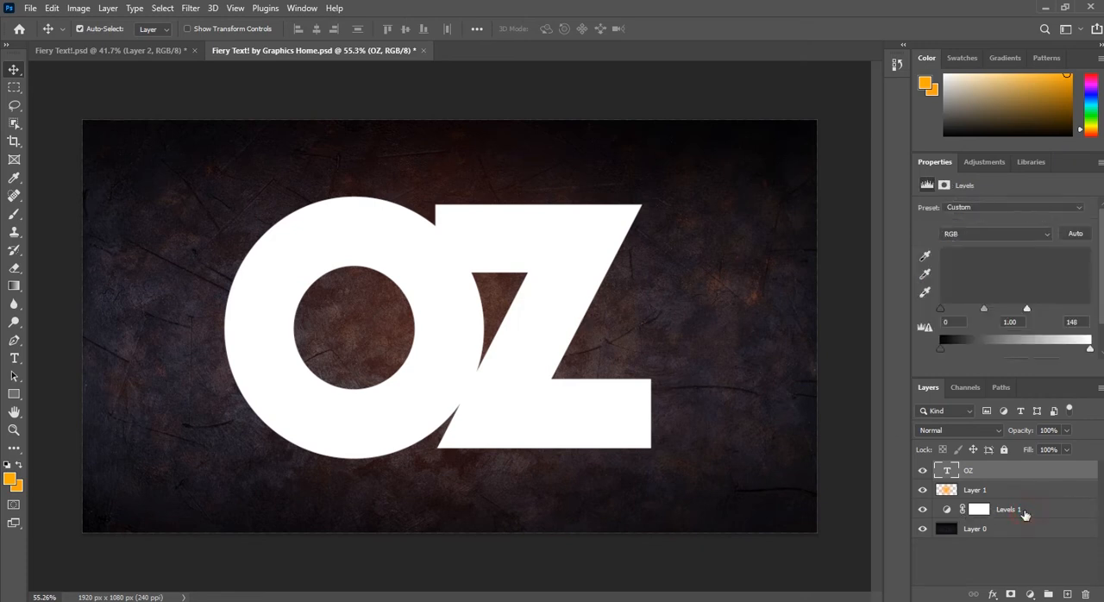
{"action": "left_click", "coordinate": [1005, 533], "text": "shift"}
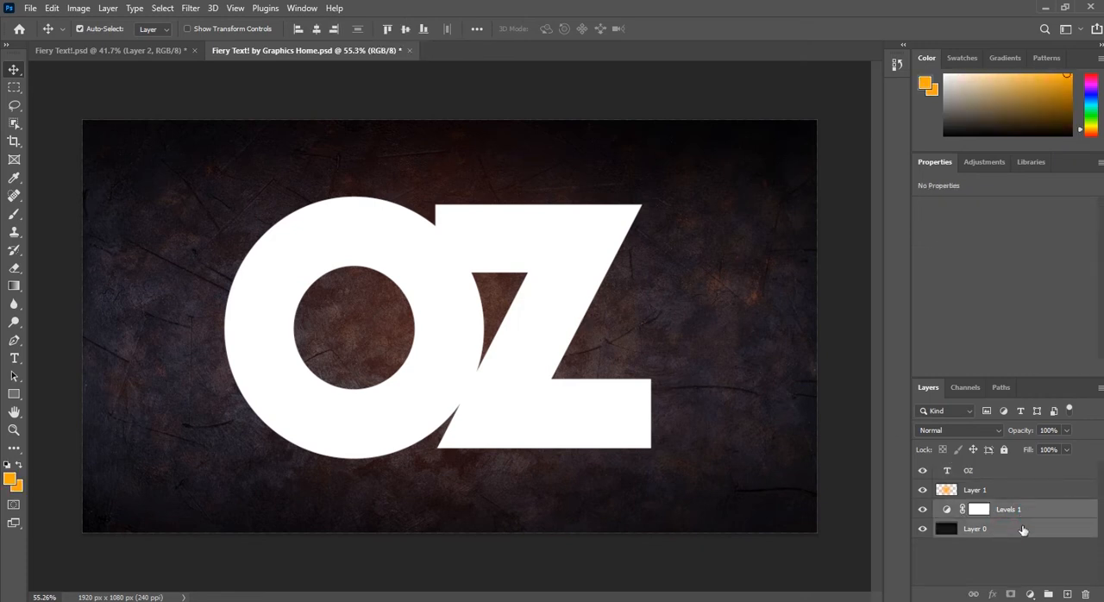
{"action": "left_click_drag", "start_coordinate": [1046, 527], "coordinate": [1067, 594]}
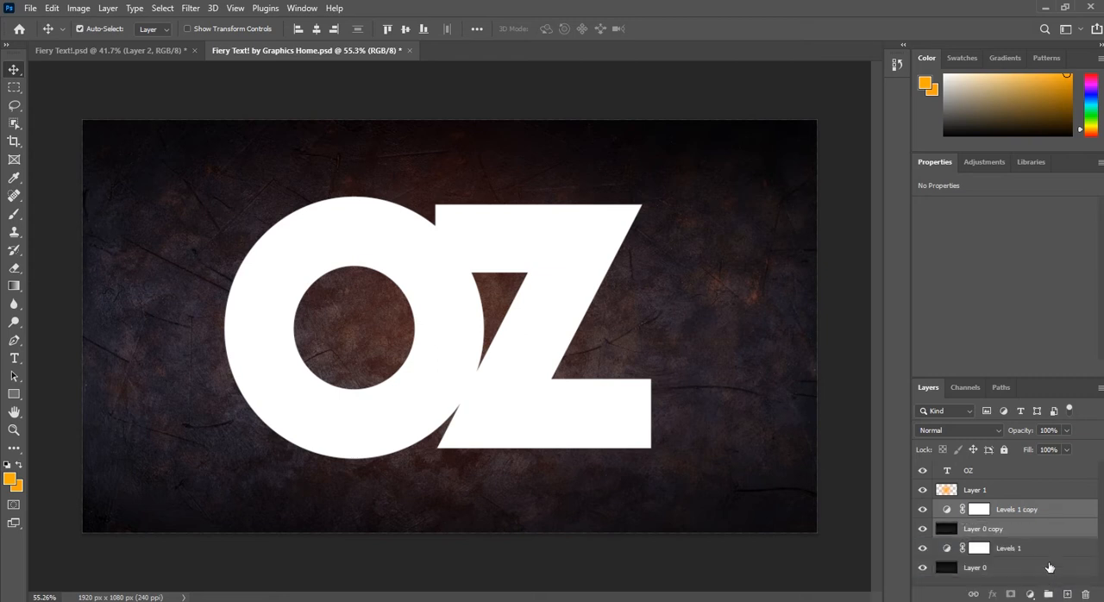
Step: Move the Levels 1 copy and Layer 0 copy above the OZ text layer and clip both to it
{"action": "left_click_drag", "start_coordinate": [1033, 529], "coordinate": [1034, 468]}
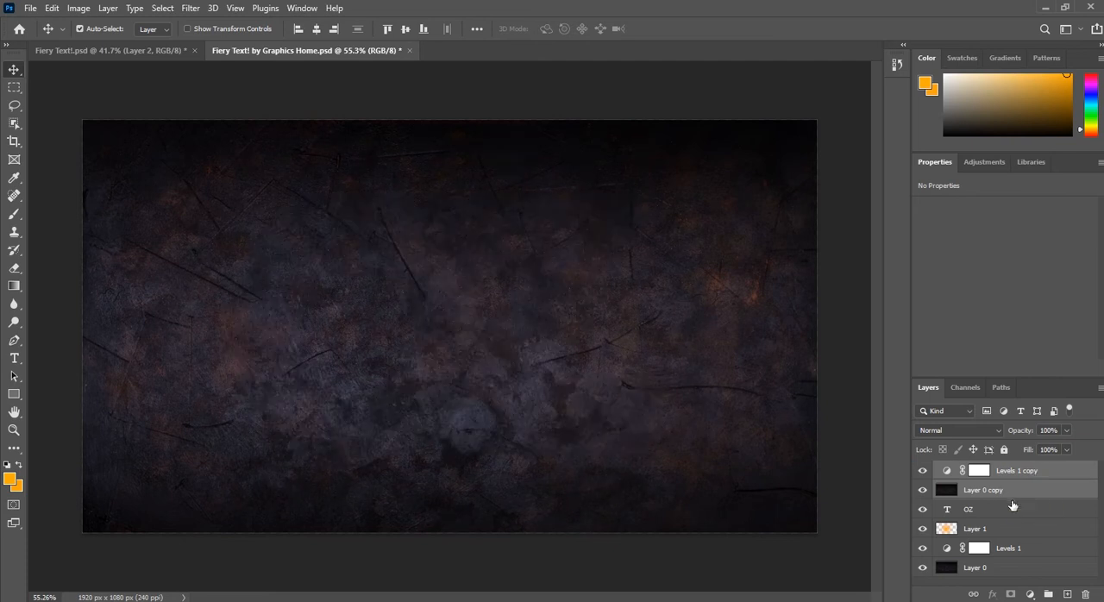
{"action": "left_click", "coordinate": [1022, 497], "text": "alt"}
{"action": "left_click", "coordinate": [1024, 480], "text": "alt"}
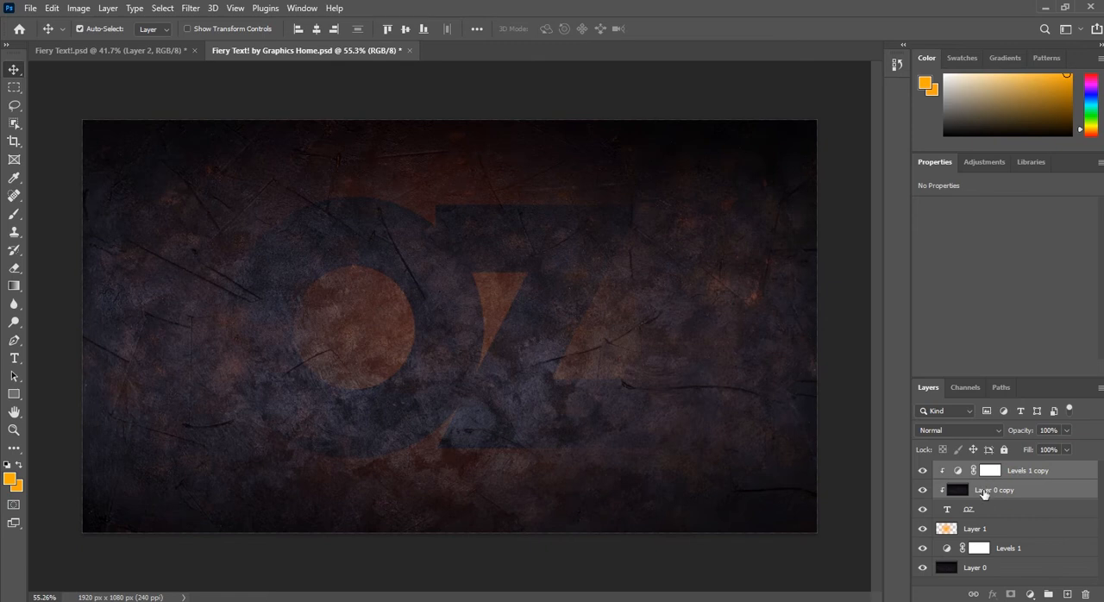
Step: Add a new layer above Levels 1 copy and fill it with white (ffffff) as the background colour
{"action": "left_click", "coordinate": [1067, 472]}
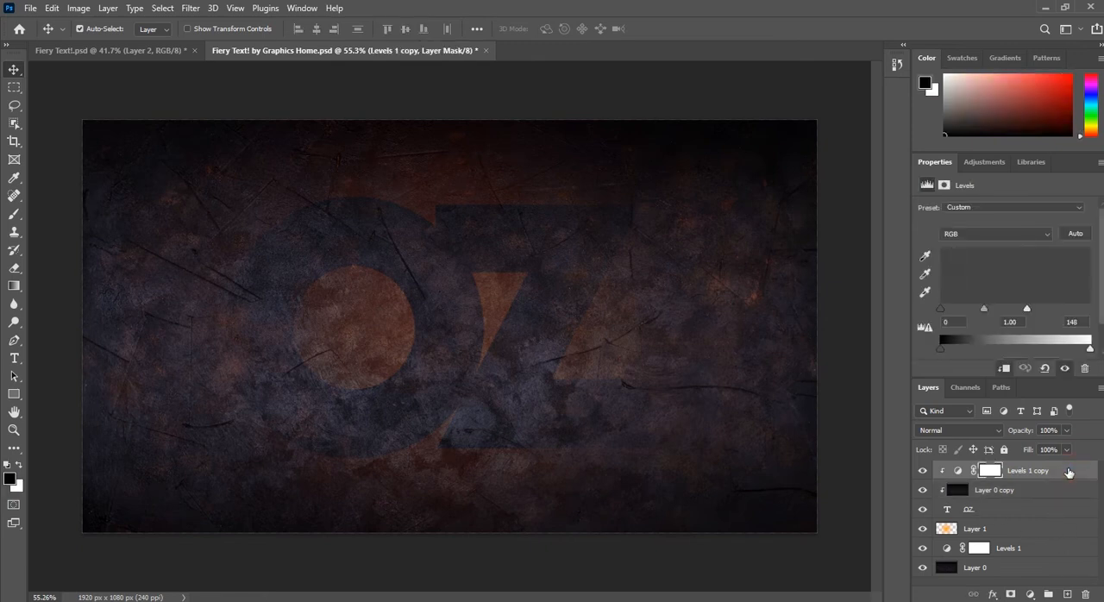
{"action": "left_click", "coordinate": [1066, 595]}
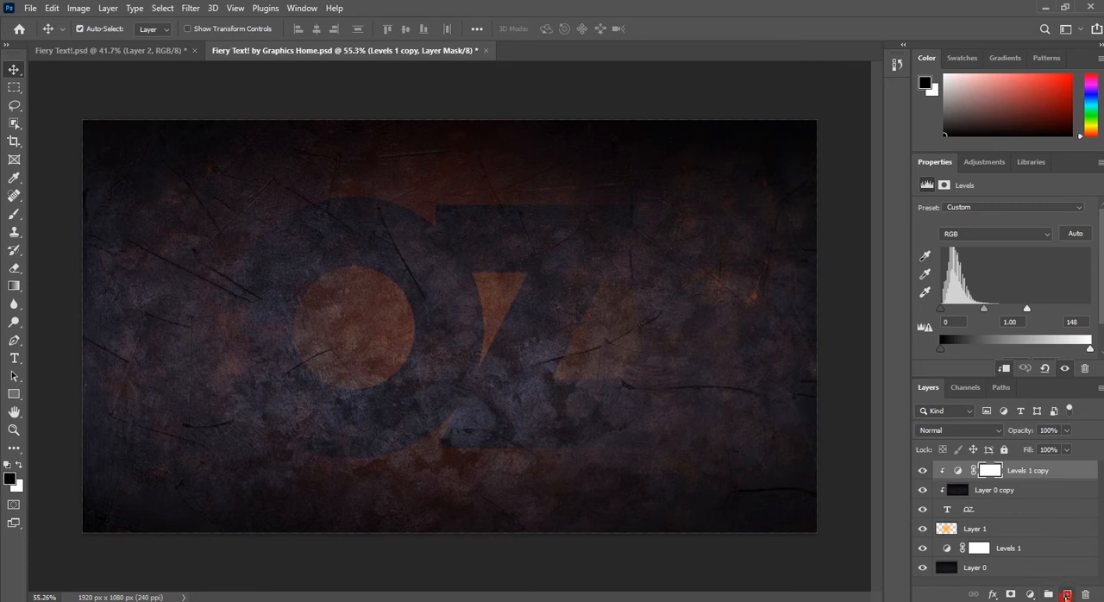
{"action": "left_click", "coordinate": [17, 487]}
{"action": "left_click_drag", "start_coordinate": [626, 169], "coordinate": [567, 109]}
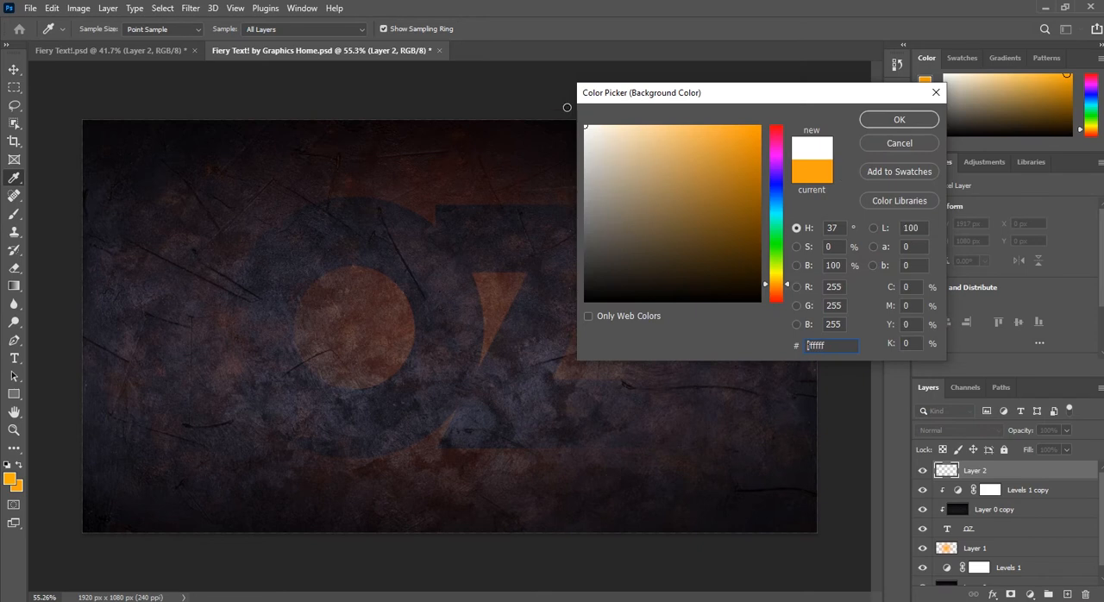
{"action": "left_click", "coordinate": [870, 118]}
{"action": "key", "text": "v"}
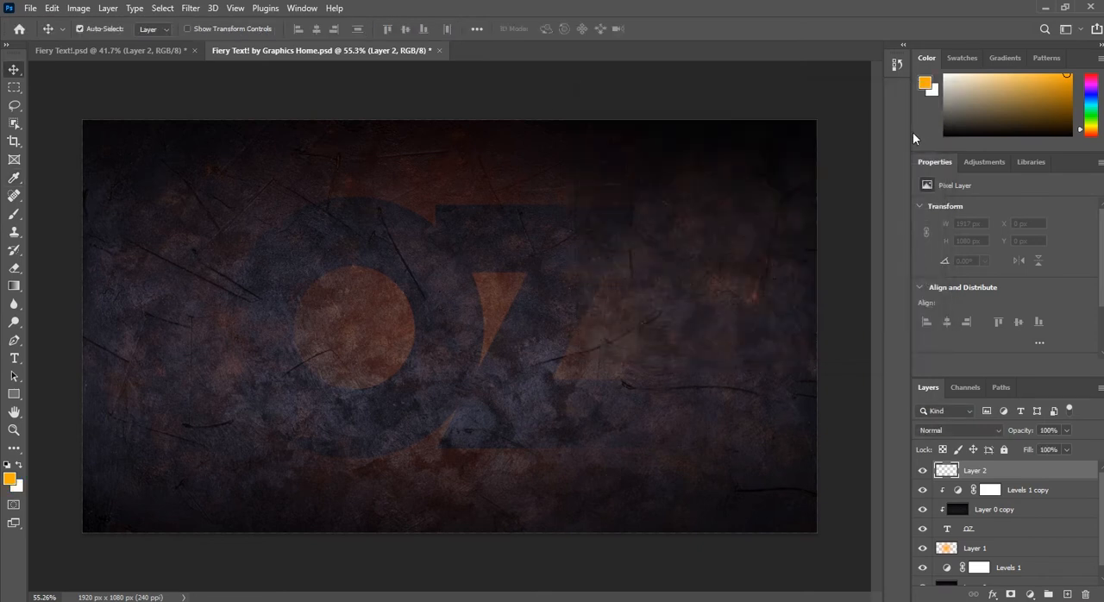
{"action": "key", "text": "ctrl+BackSpace"}
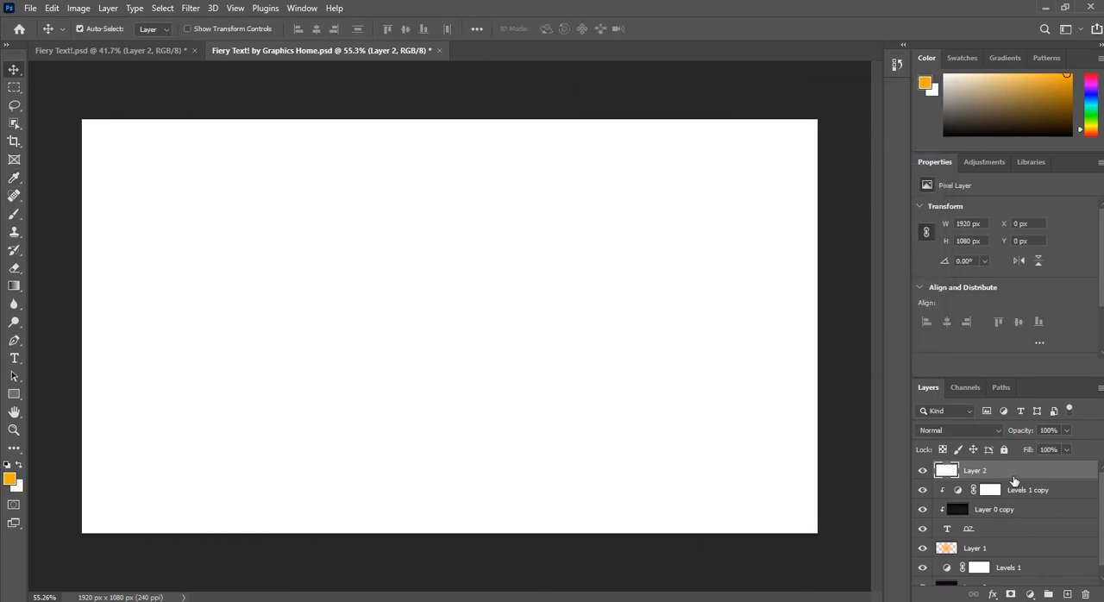
Step: Clip the white Layer 2 to the OZ text and set it to Soft Light at 10% opacity
{"action": "left_click", "coordinate": [1013, 480], "text": "alt"}
{"action": "left_click", "coordinate": [992, 430]}
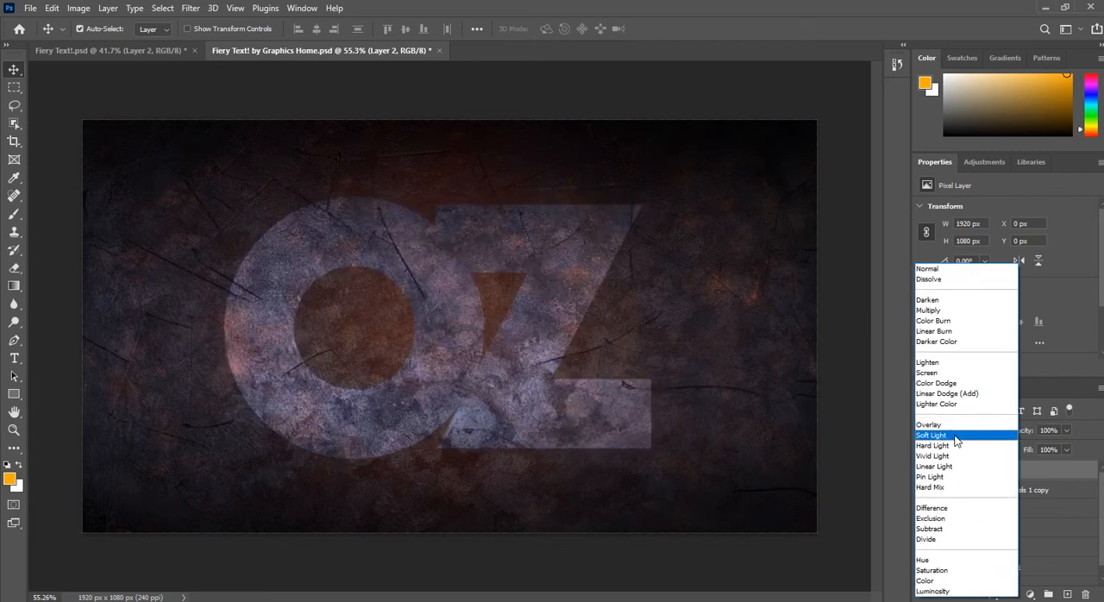
{"action": "left_click", "coordinate": [955, 439]}
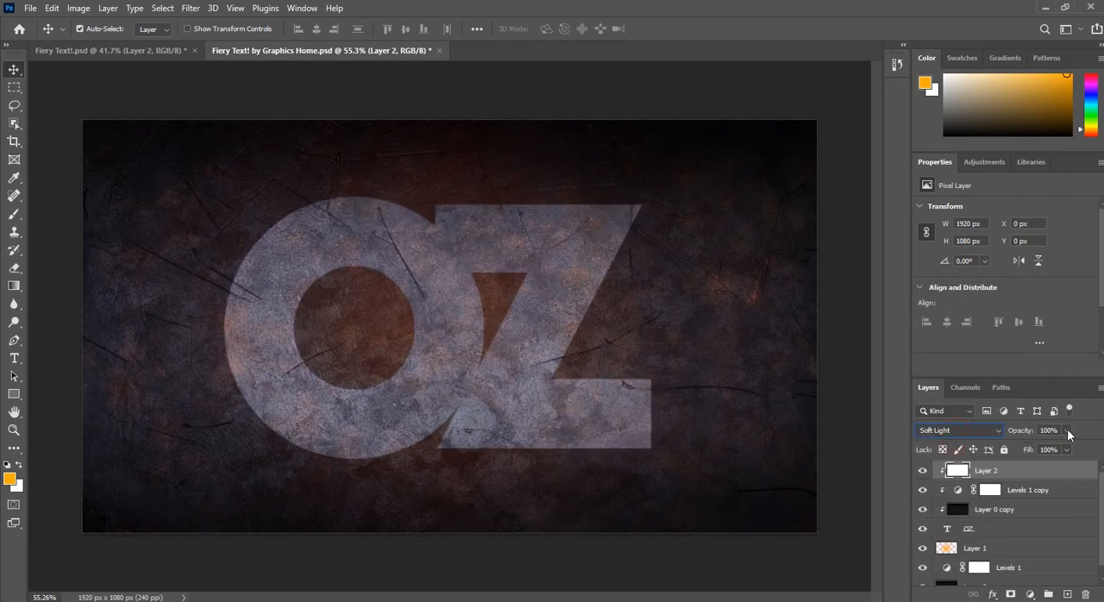
{"action": "left_click", "coordinate": [1060, 429]}
{"action": "type", "text": "10"}
{"action": "key", "text": "Return"}
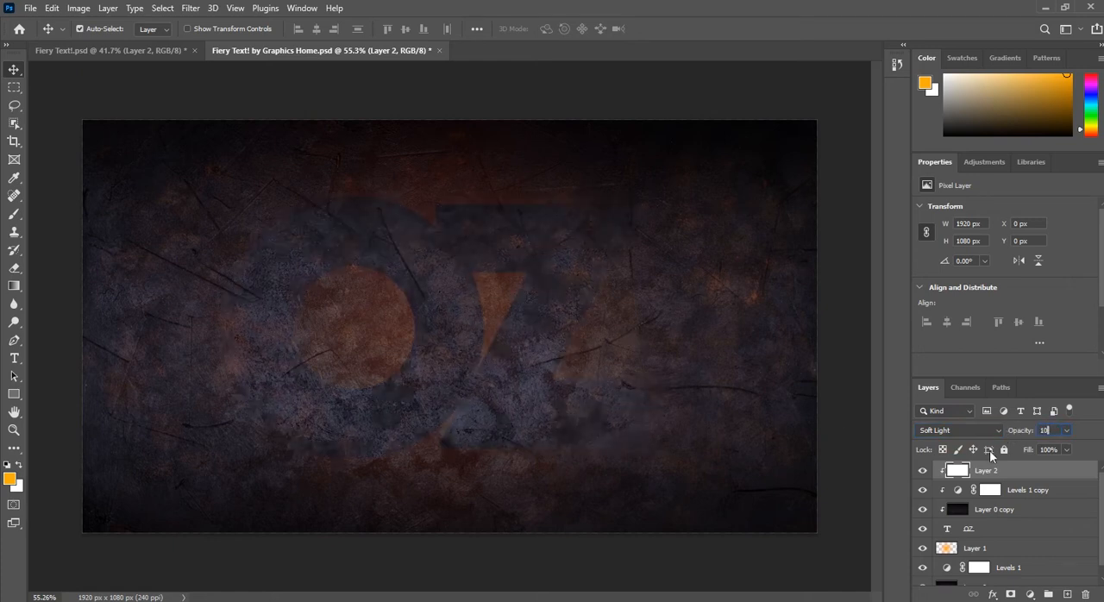
Step: Add a Drop Shadow layer effect to the OZ text layer
{"action": "left_click", "coordinate": [993, 532]}
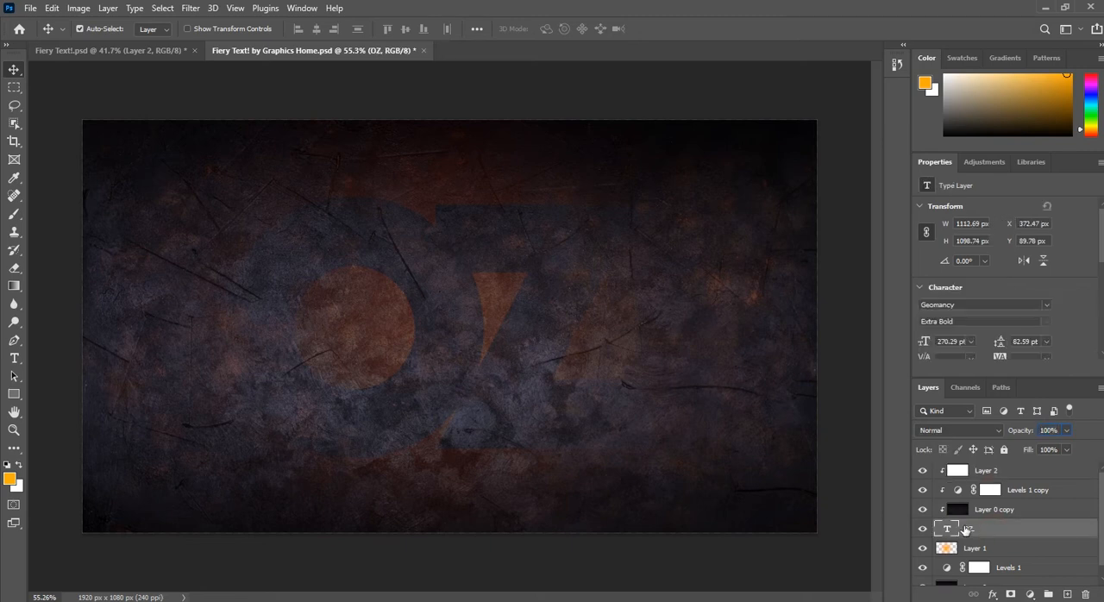
{"action": "left_click", "coordinate": [963, 530]}
{"action": "double_click", "coordinate": [1000, 533]}
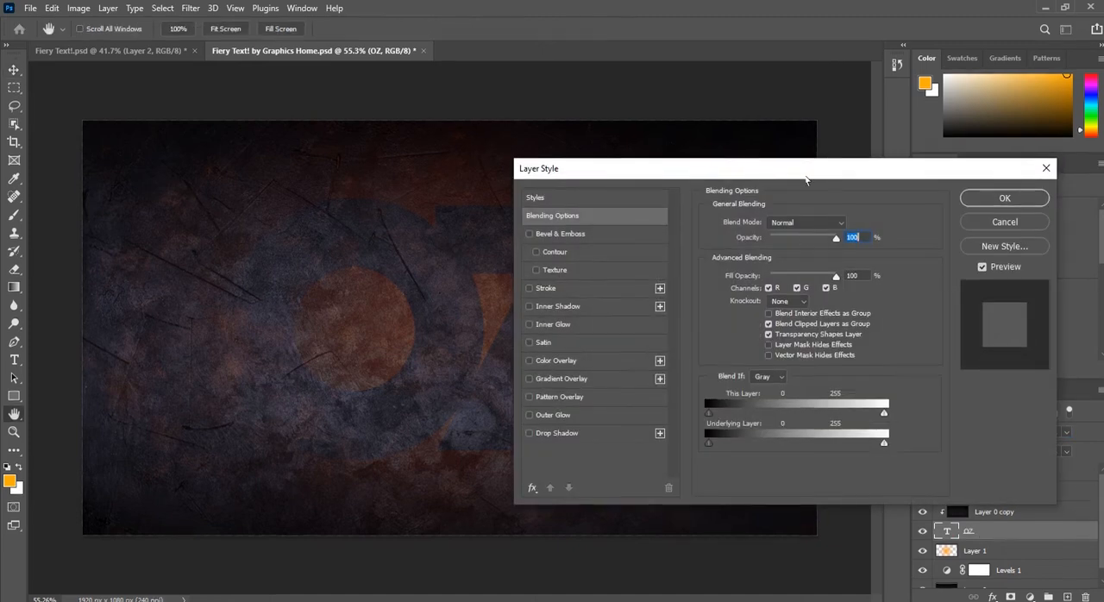
{"action": "left_click_drag", "start_coordinate": [805, 176], "coordinate": [825, 164]}
{"action": "scroll", "coordinate": [773, 198], "scroll_direction": "up", "scroll_amount": 1}
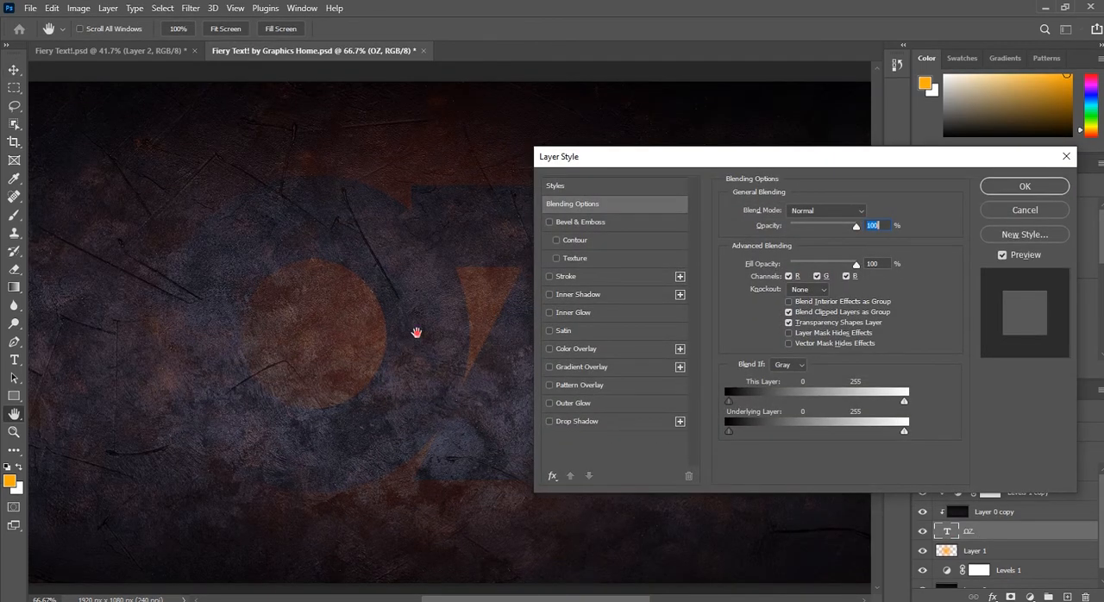
{"action": "left_click_drag", "start_coordinate": [409, 330], "coordinate": [364, 350]}
{"action": "left_click_drag", "start_coordinate": [619, 163], "coordinate": [648, 141]}
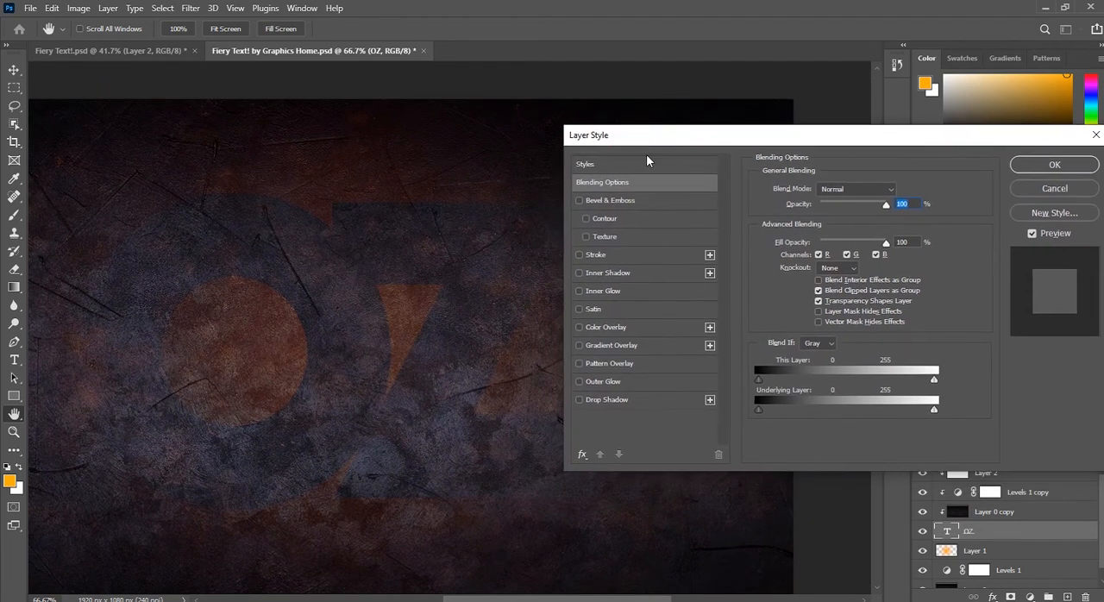
{"action": "left_click", "coordinate": [630, 401]}
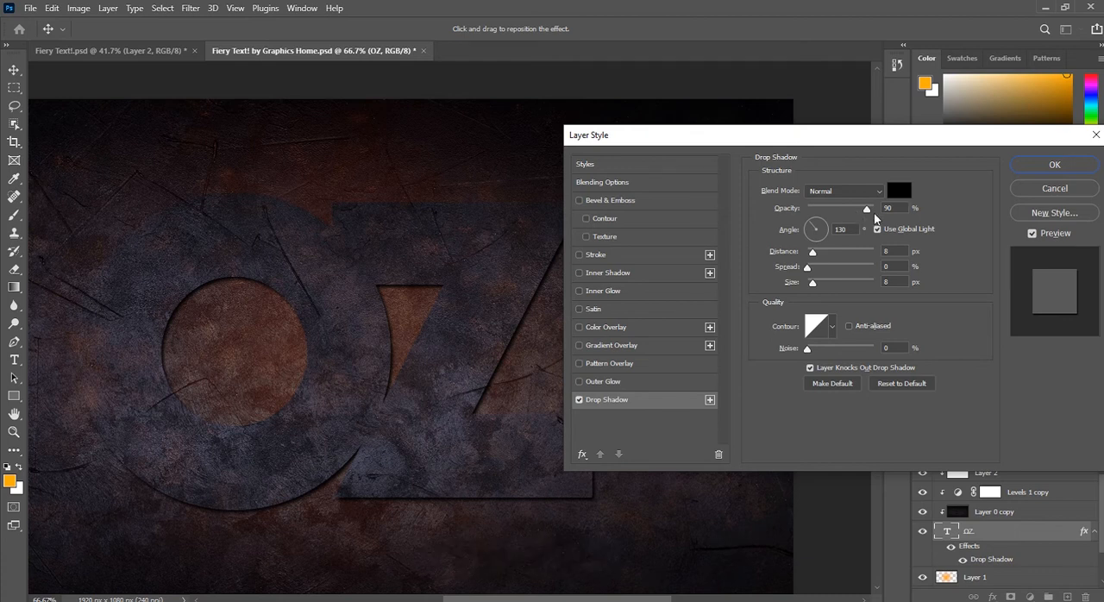
Step: Set the drop shadow to 90% opacity, 130° angle with global light, 8 px distance and 8 px size
{"action": "left_click_drag", "start_coordinate": [867, 209], "coordinate": [864, 210]}
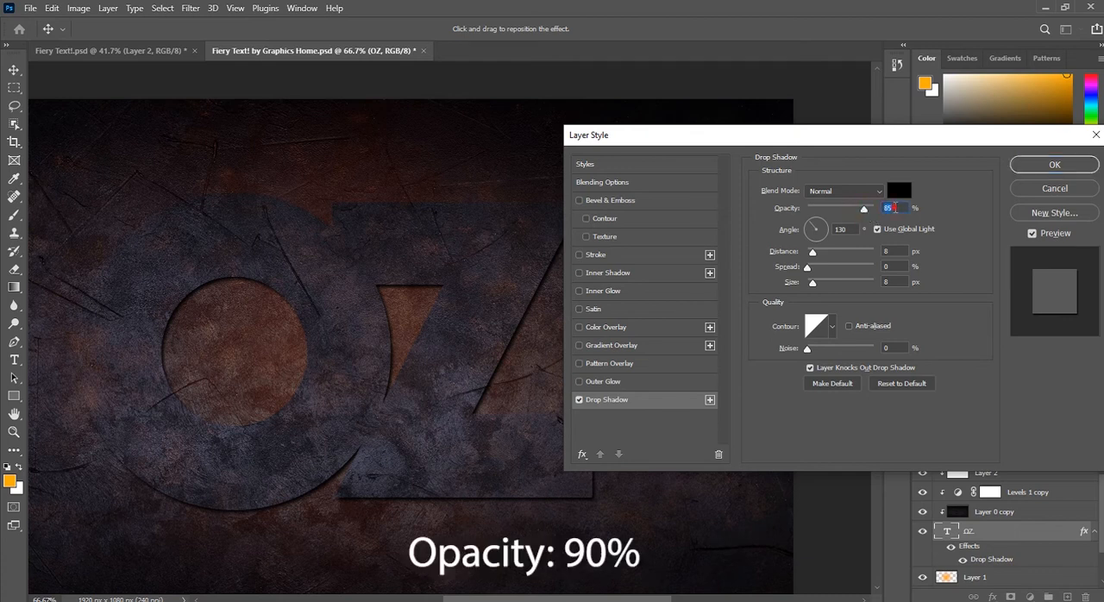
{"action": "type", "text": "90"}
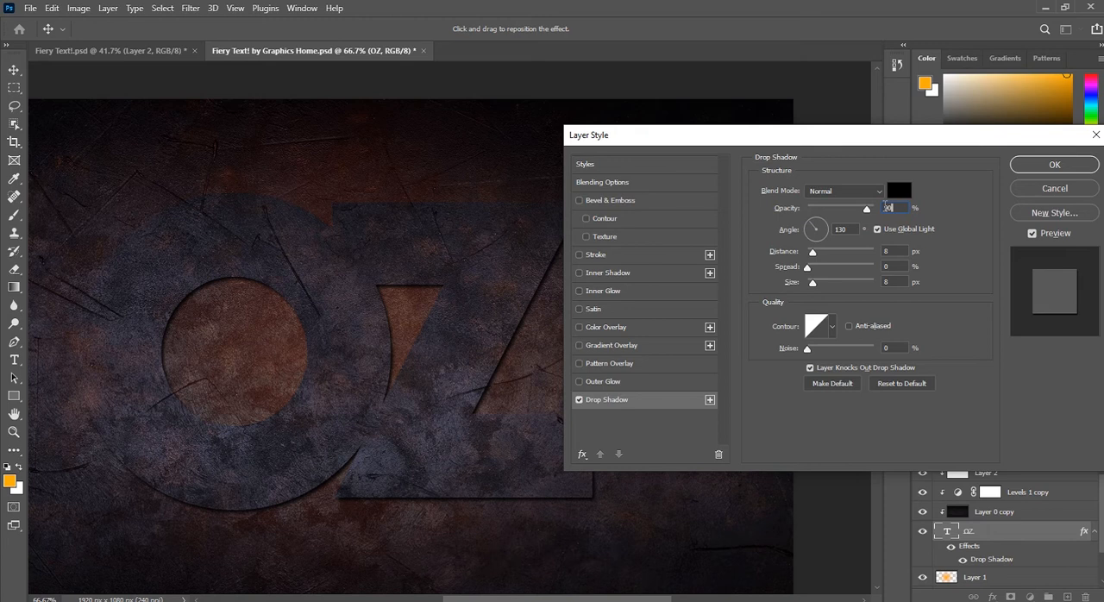
{"action": "left_click", "coordinate": [881, 251]}
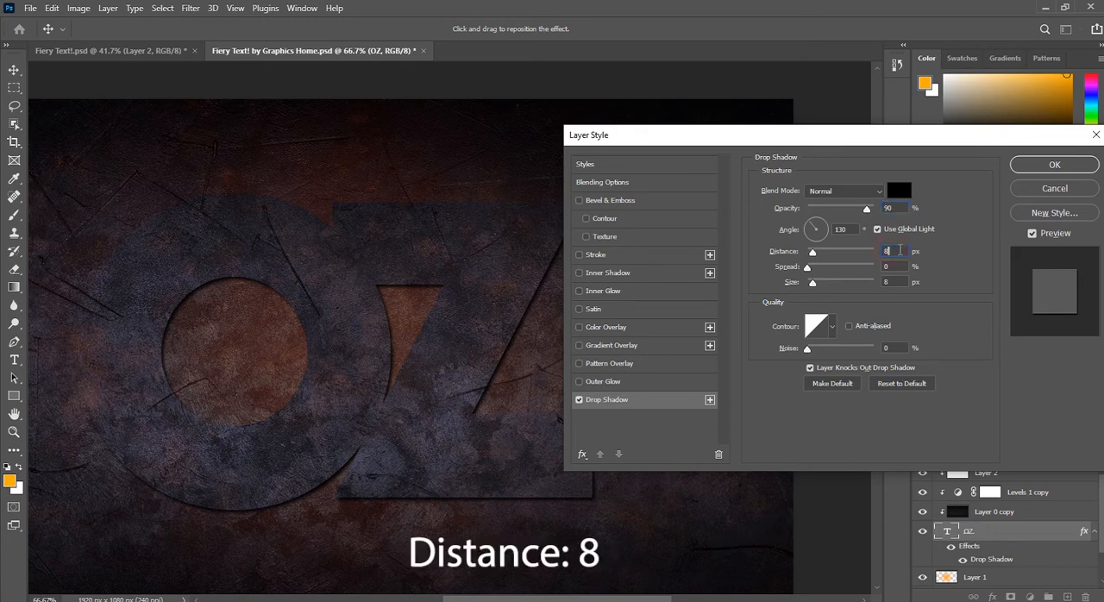
{"action": "left_click", "coordinate": [849, 230]}
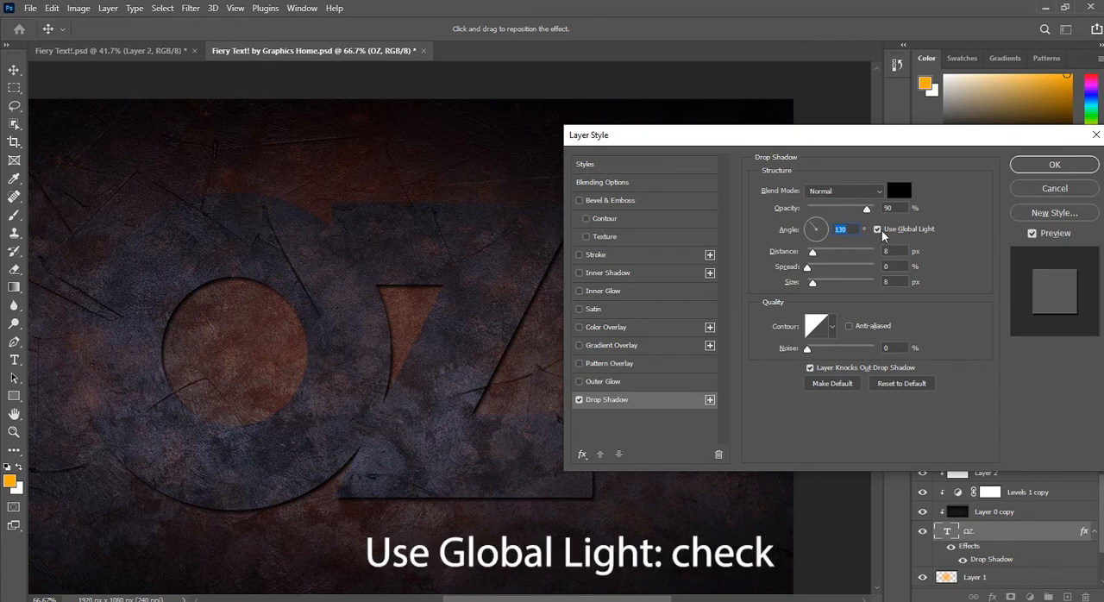
{"action": "left_click", "coordinate": [888, 282]}
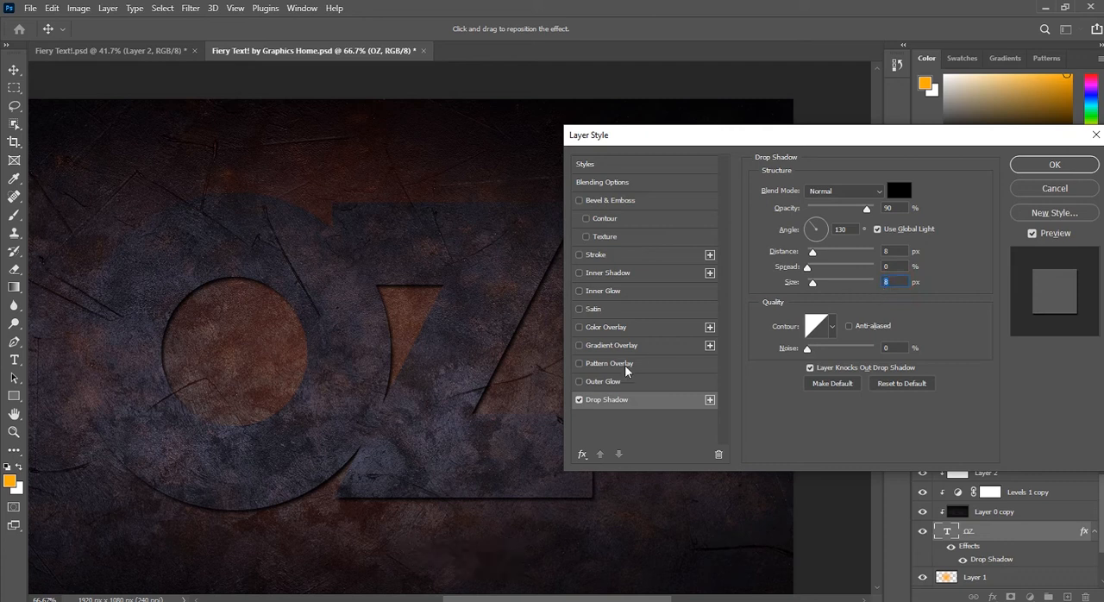
Step: Add a black (000000) Outer Glow to the OZ text with Color Burn blending, 15% opacity, 22 px size and 22% range
{"action": "left_click", "coordinate": [611, 382]}
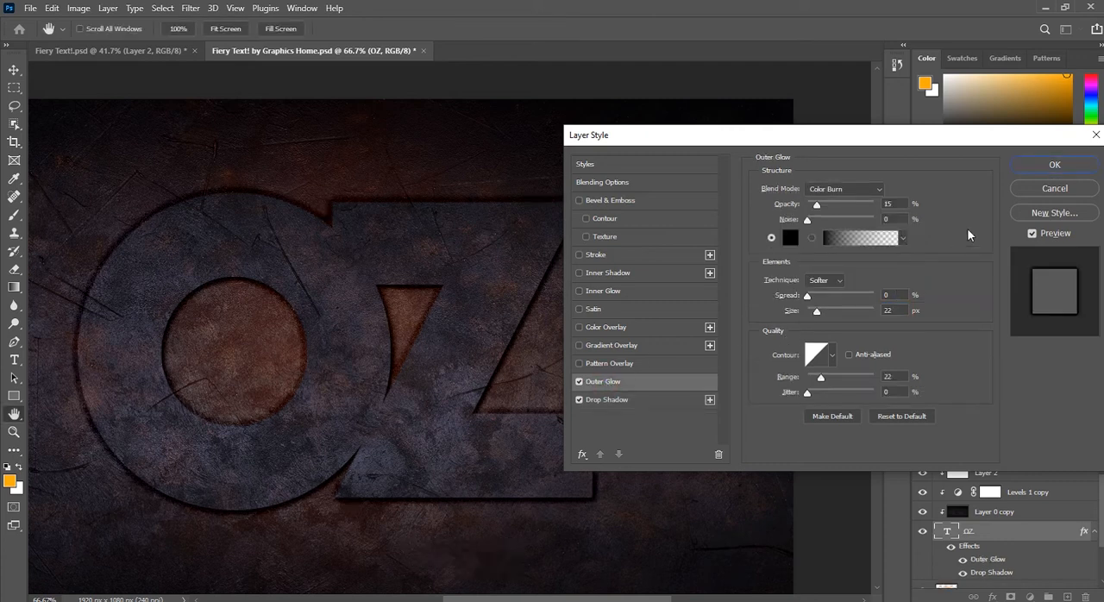
{"action": "left_click", "coordinate": [848, 191]}
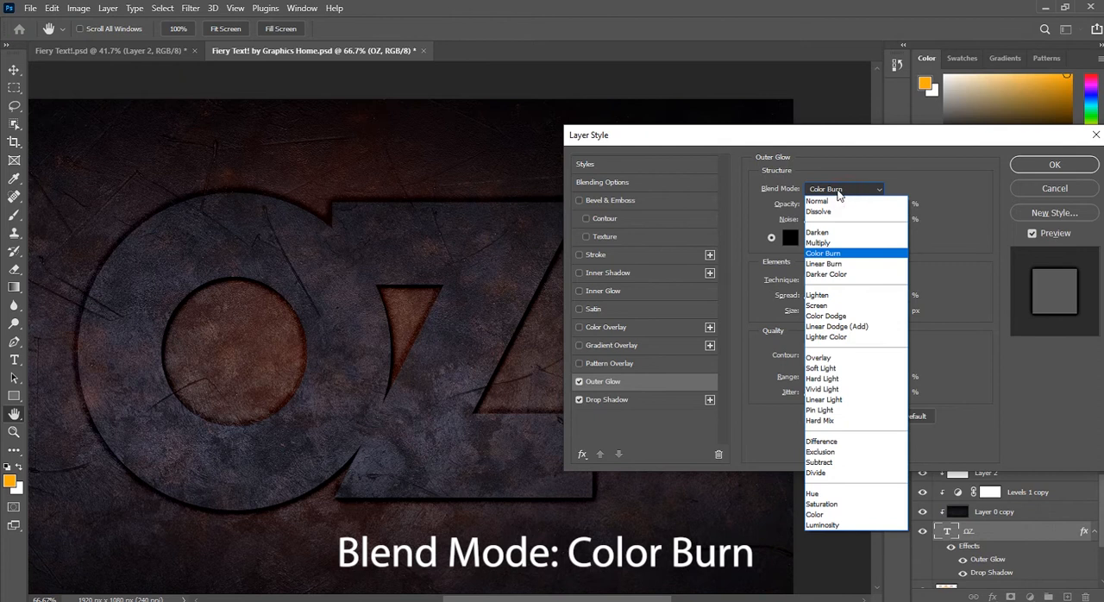
{"action": "left_click", "coordinate": [845, 193]}
{"action": "left_click_drag", "start_coordinate": [824, 205], "coordinate": [816, 205]}
{"action": "left_click_drag", "start_coordinate": [897, 205], "coordinate": [878, 204]}
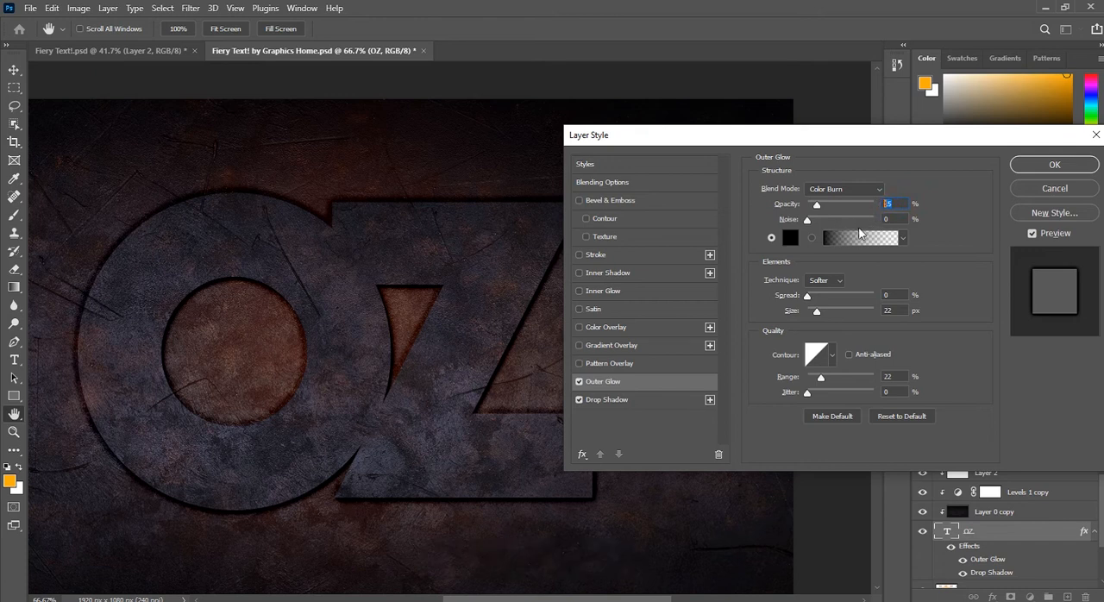
{"action": "left_click", "coordinate": [790, 238]}
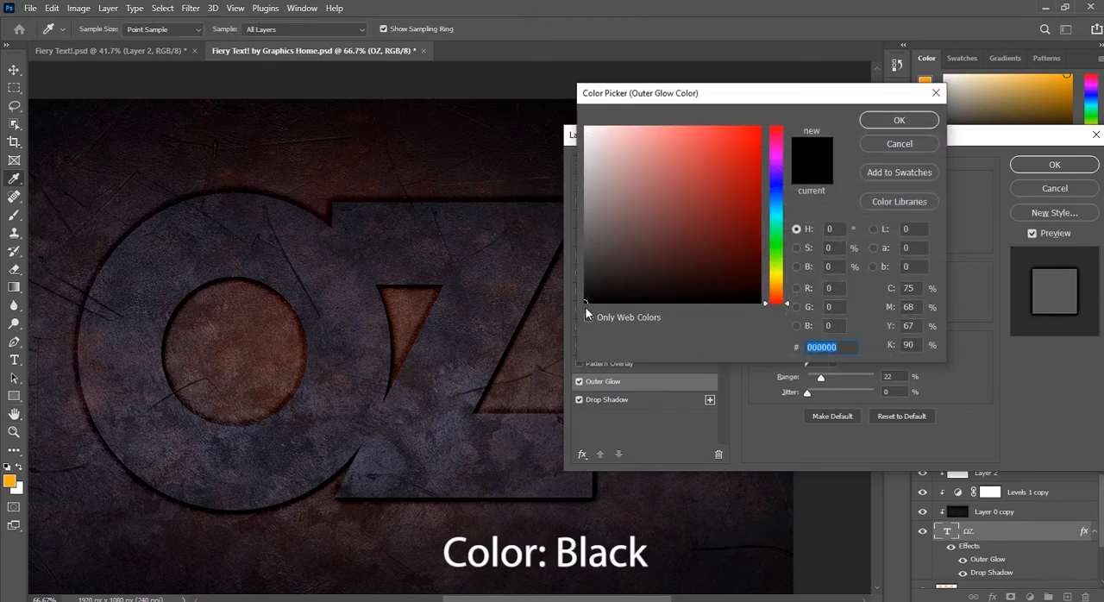
{"action": "left_click", "coordinate": [893, 122]}
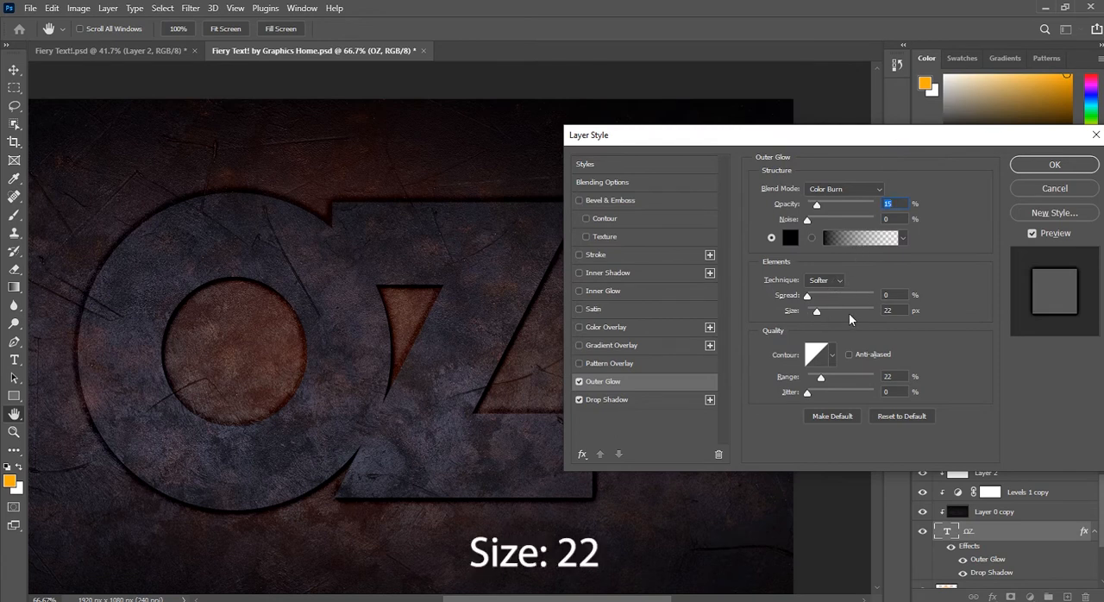
{"action": "left_click", "coordinate": [897, 312]}
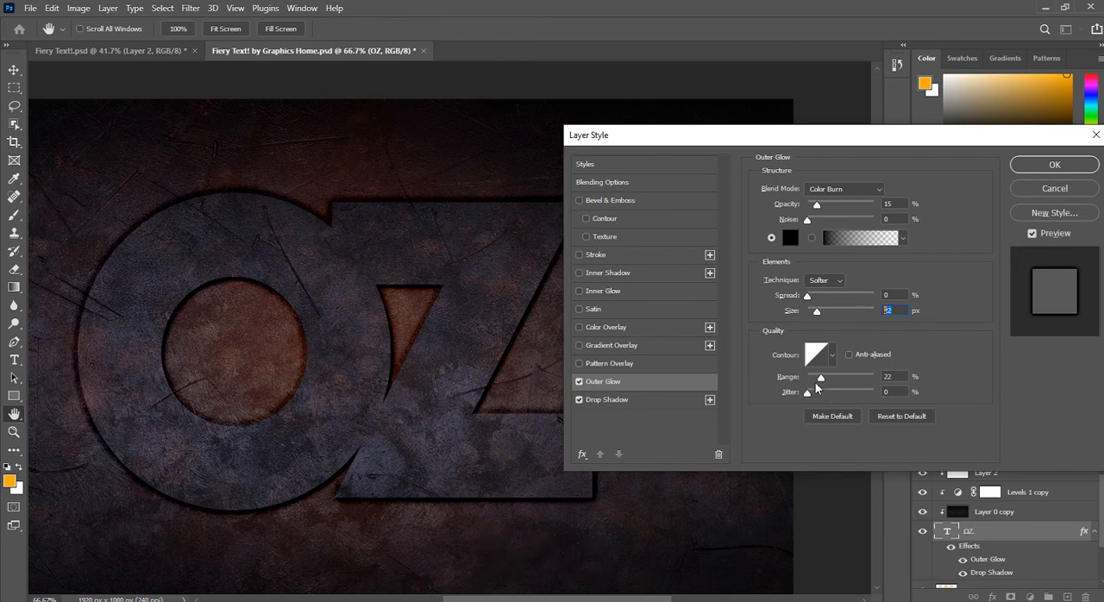
{"action": "left_click", "coordinate": [894, 376]}
Step: Add a red (ff1919) Inner Glow with Color Burn blending, 30% opacity, 20% noise, Edge source, 12 px size and 40% range
{"action": "left_click", "coordinate": [610, 292]}
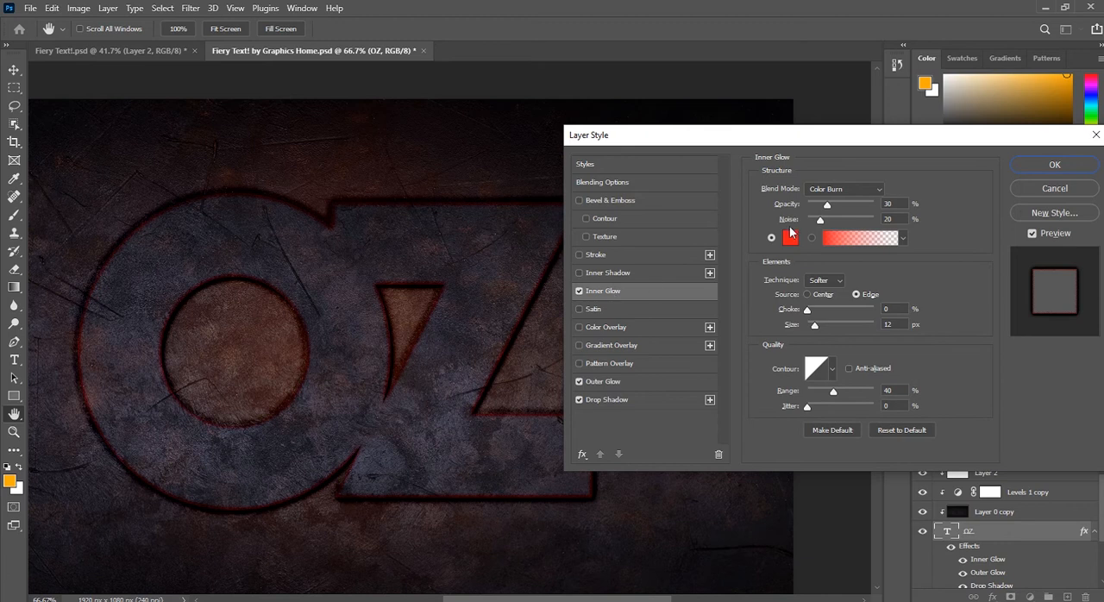
{"action": "left_click", "coordinate": [858, 193]}
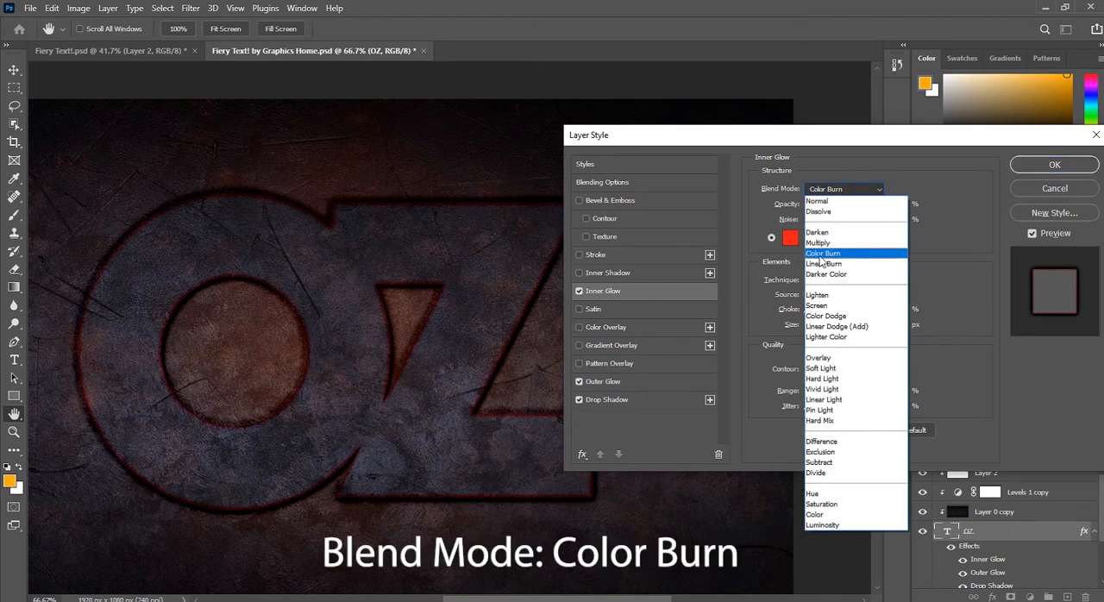
{"action": "left_click", "coordinate": [847, 253]}
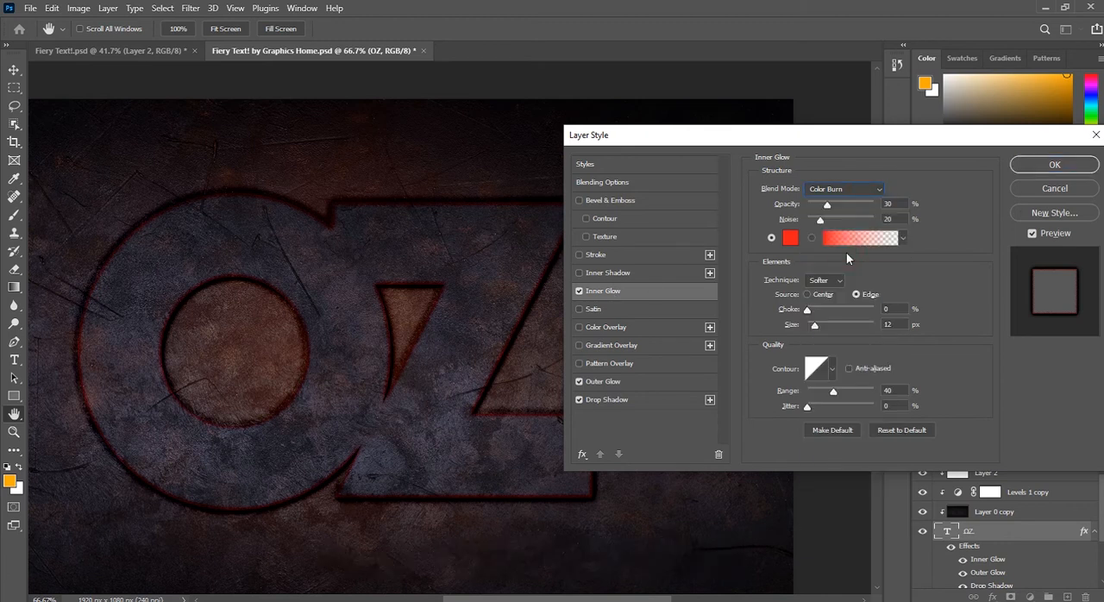
{"action": "left_click", "coordinate": [894, 202]}
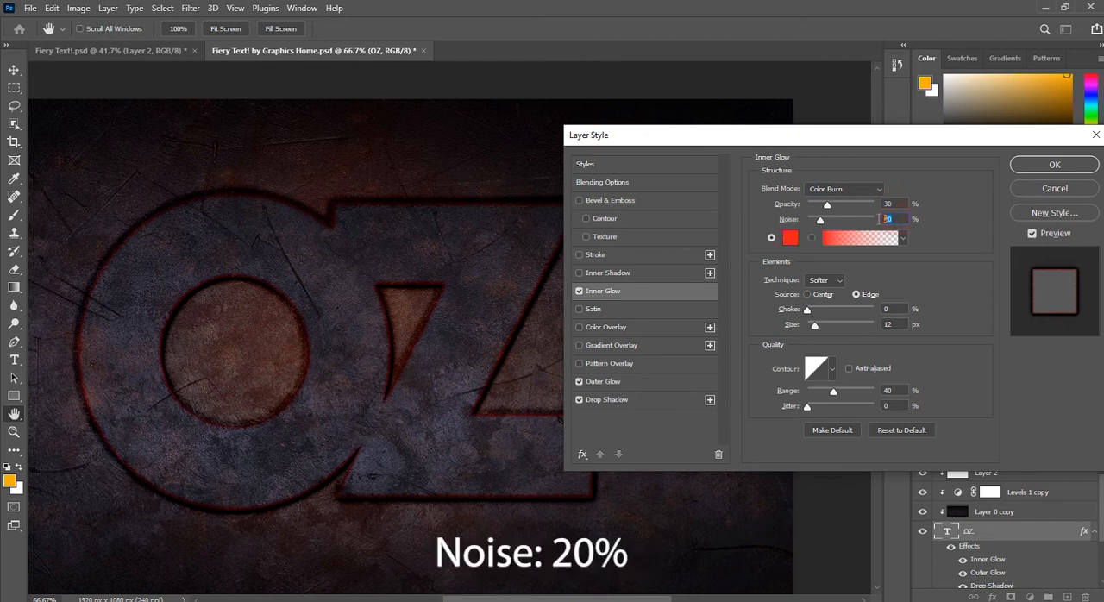
{"action": "left_click", "coordinate": [790, 238]}
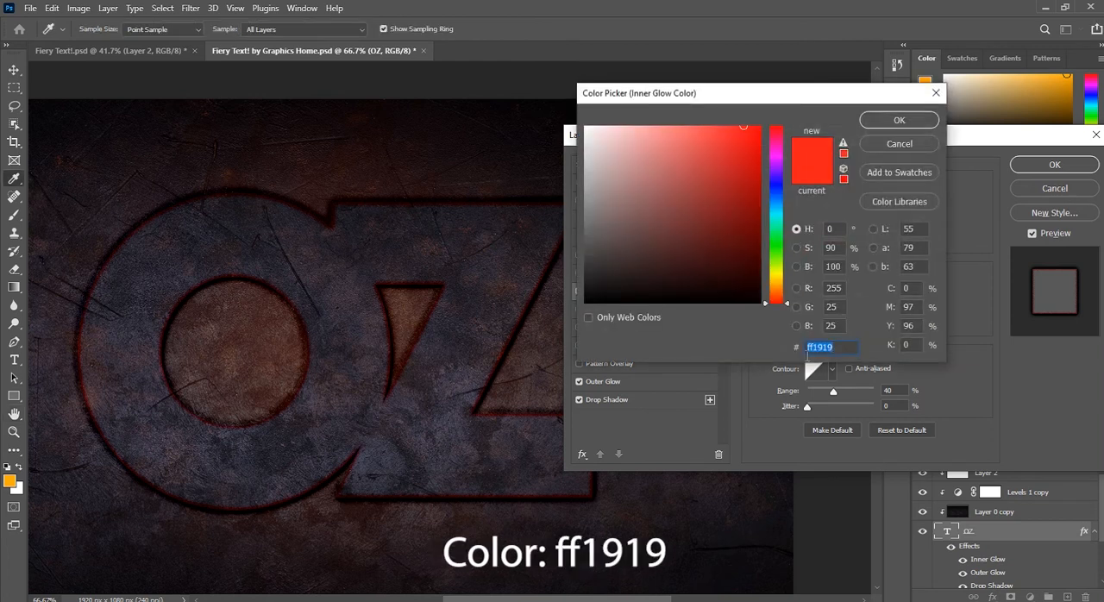
{"action": "left_click", "coordinate": [900, 120]}
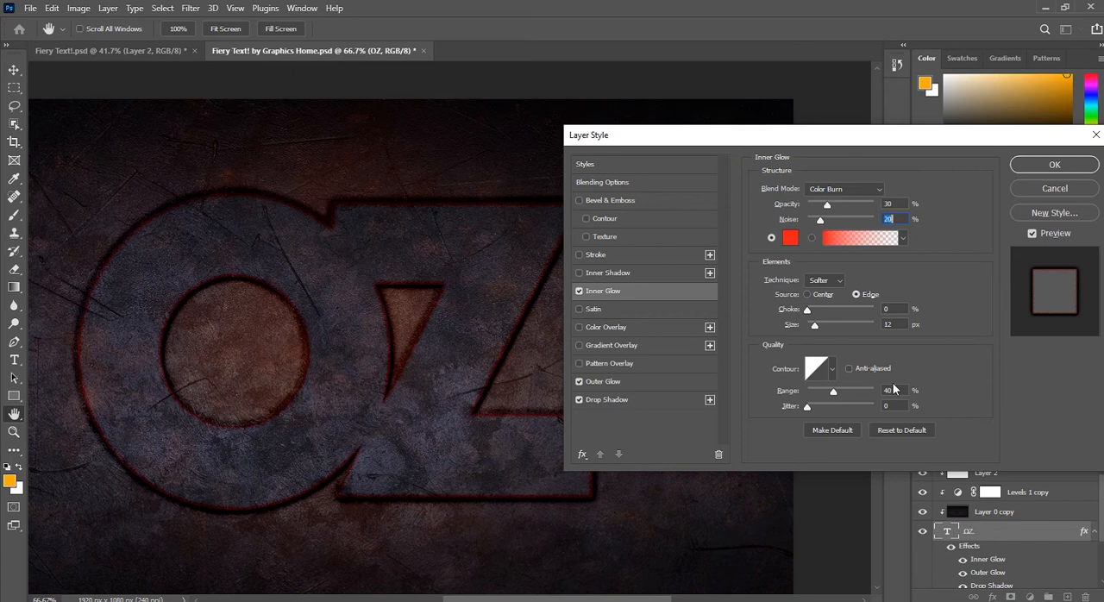
{"action": "left_click", "coordinate": [857, 295]}
{"action": "double_click", "coordinate": [887, 324]}
{"action": "double_click", "coordinate": [881, 392]}
Step: Add a Bevel & Emboss to the OZ text with Inner Bevel style, Chisel Hard technique, 470% depth, Down direction and 8 px size
{"action": "left_click", "coordinate": [603, 201]}
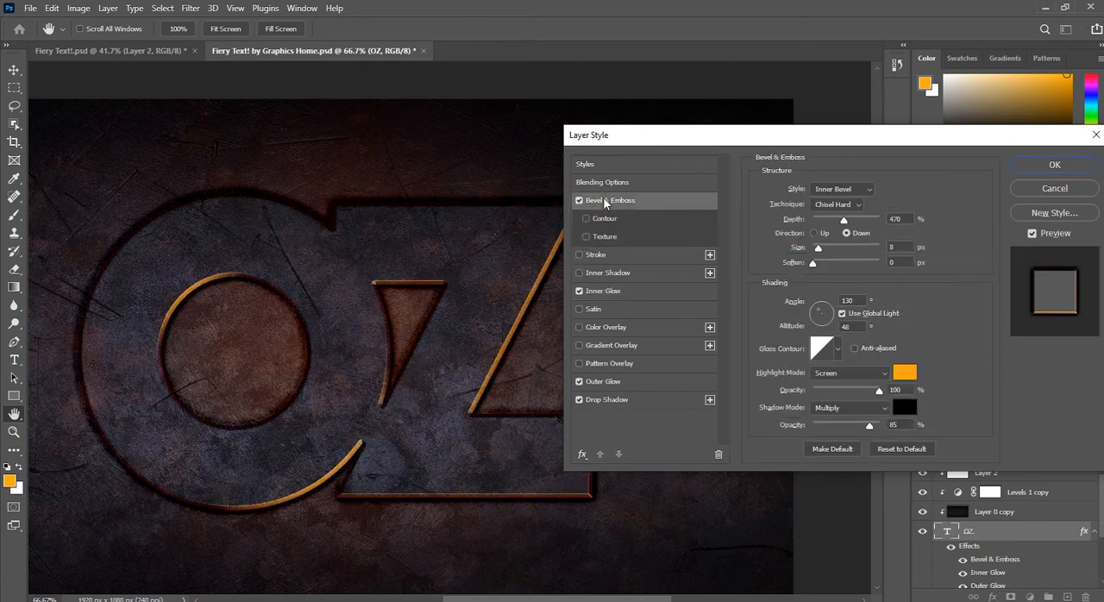
{"action": "left_click", "coordinate": [841, 189]}
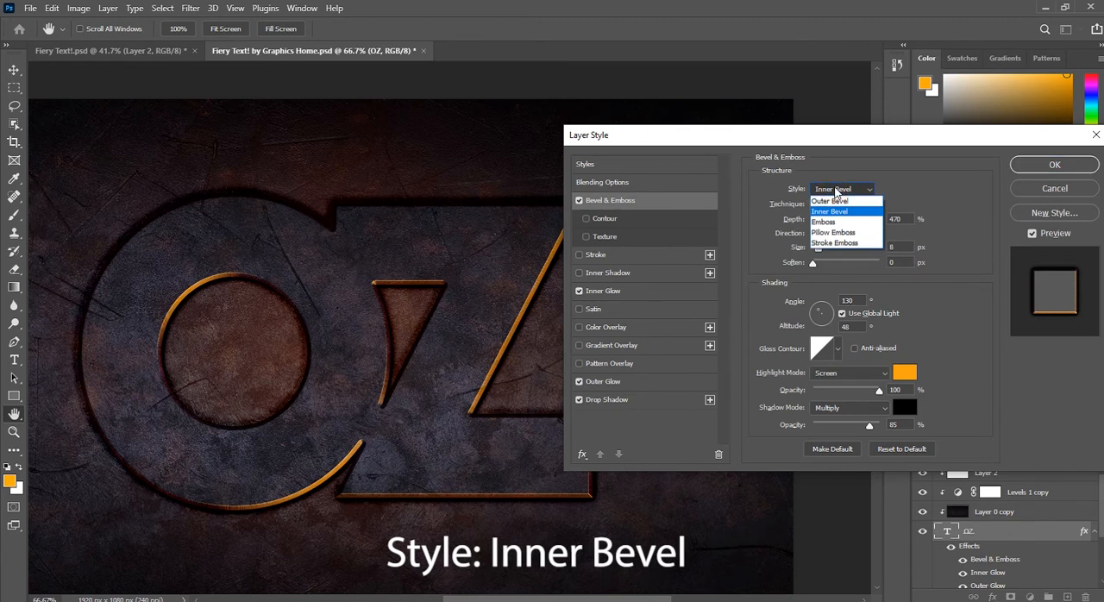
{"action": "left_click", "coordinate": [830, 213]}
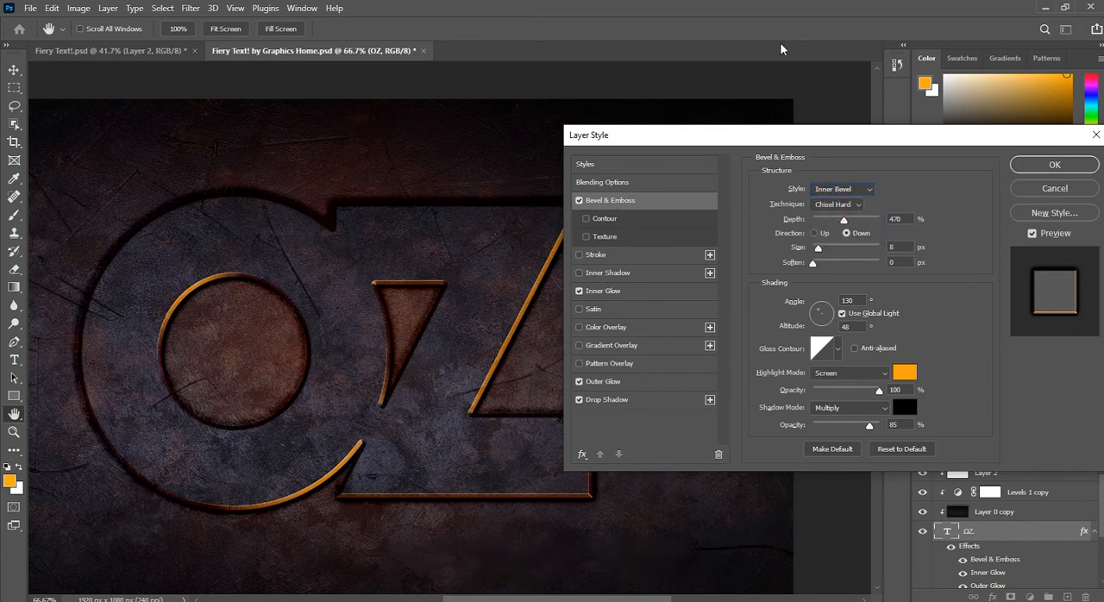
{"action": "left_click", "coordinate": [854, 205]}
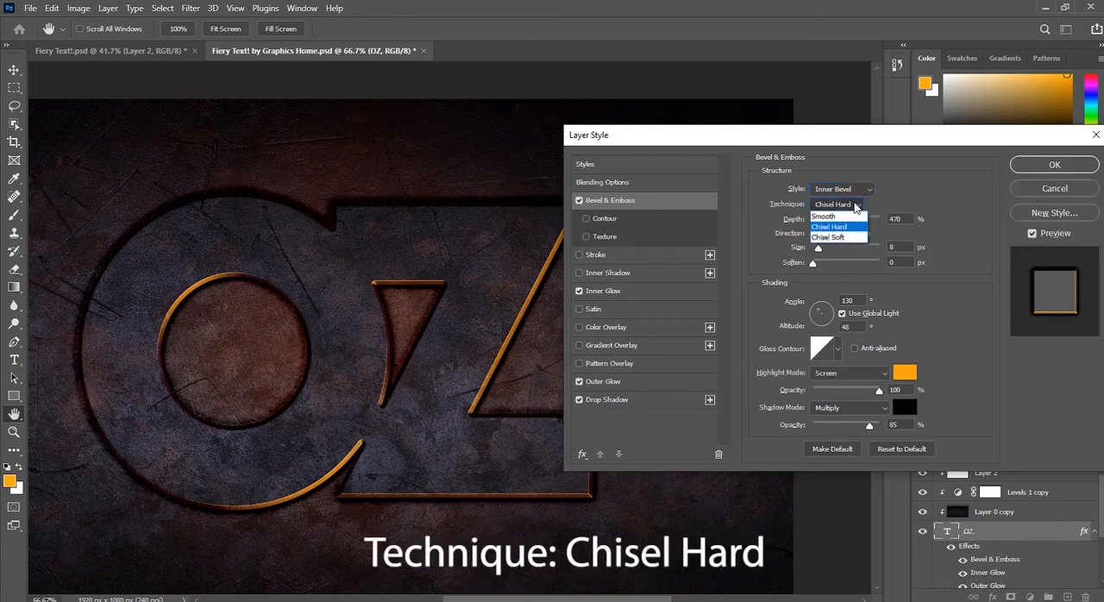
{"action": "left_click", "coordinate": [830, 226]}
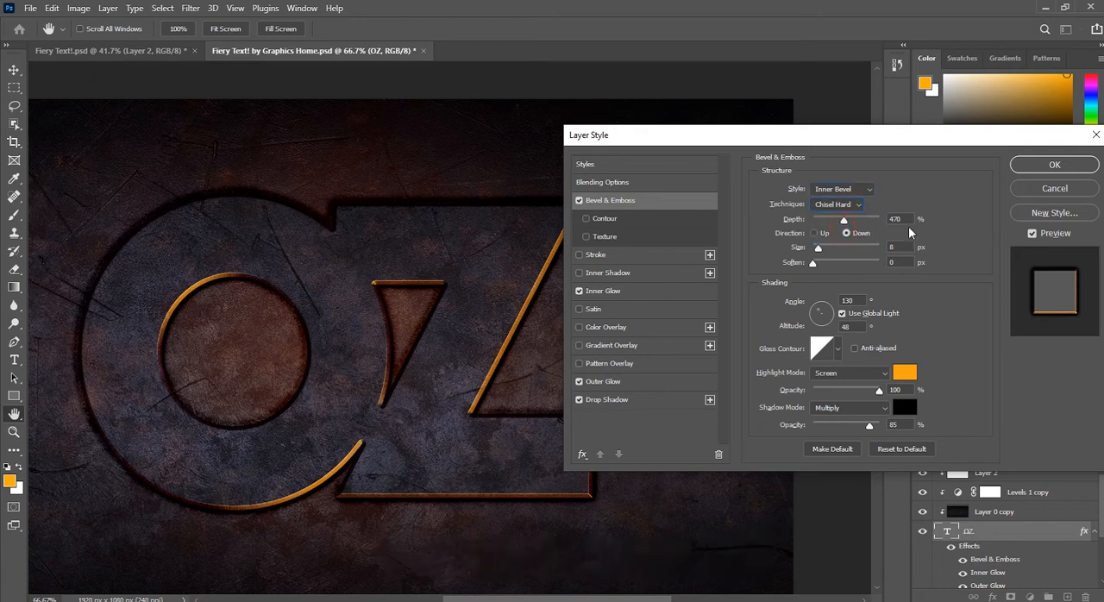
{"action": "left_click", "coordinate": [893, 219]}
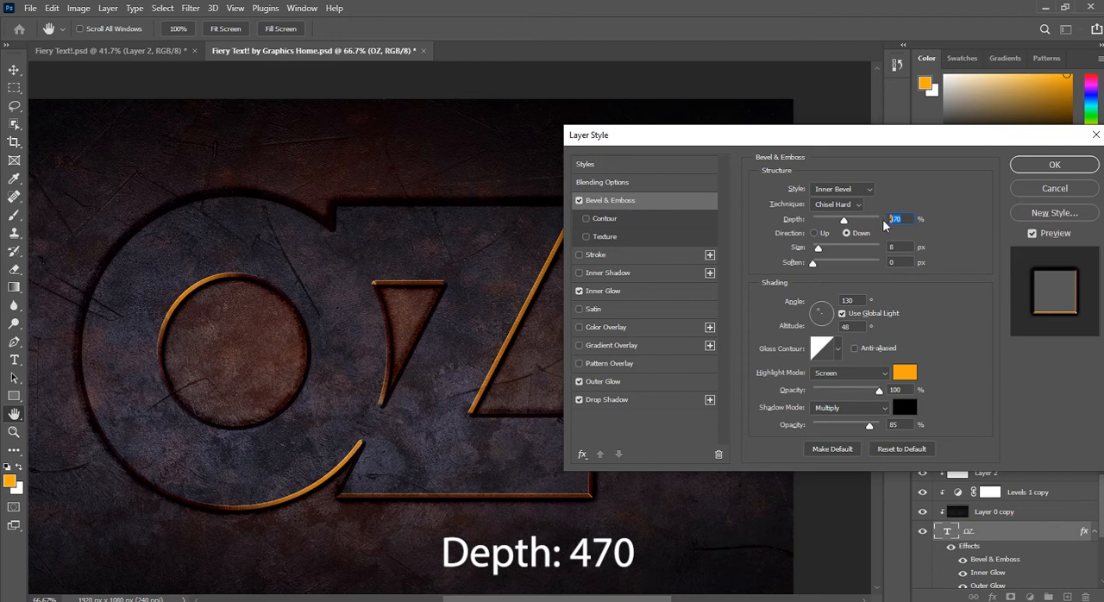
{"action": "left_click", "coordinate": [847, 234]}
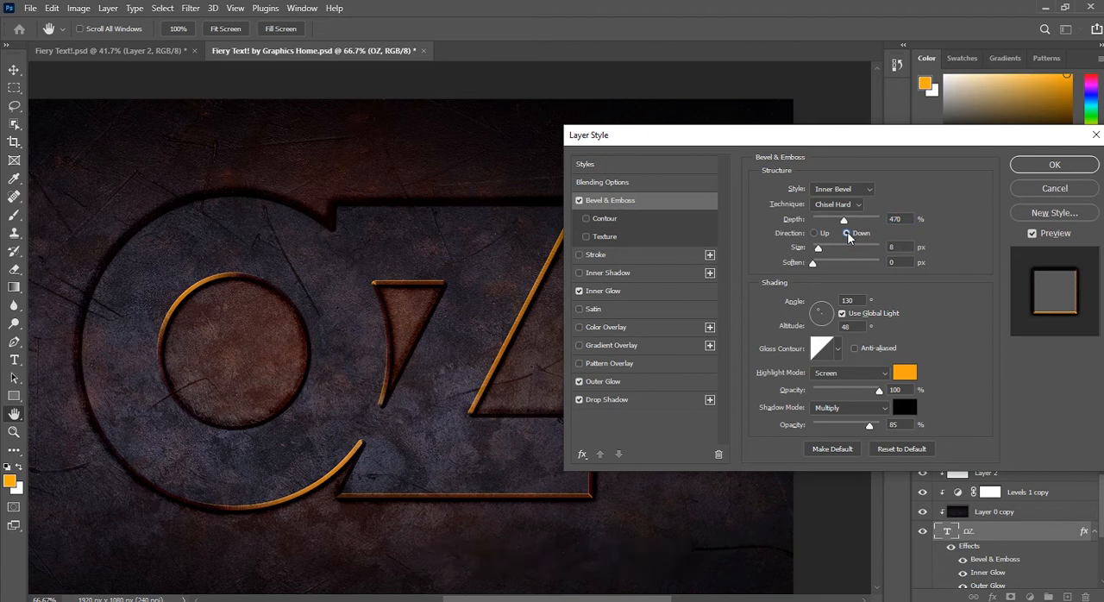
{"action": "left_click", "coordinate": [903, 247]}
{"action": "type", "text": "3"}
Step: Set the bevel shading to a 130° angle with global light enabled and a 48° altitude
{"action": "left_click_drag", "start_coordinate": [855, 300], "coordinate": [841, 301]}
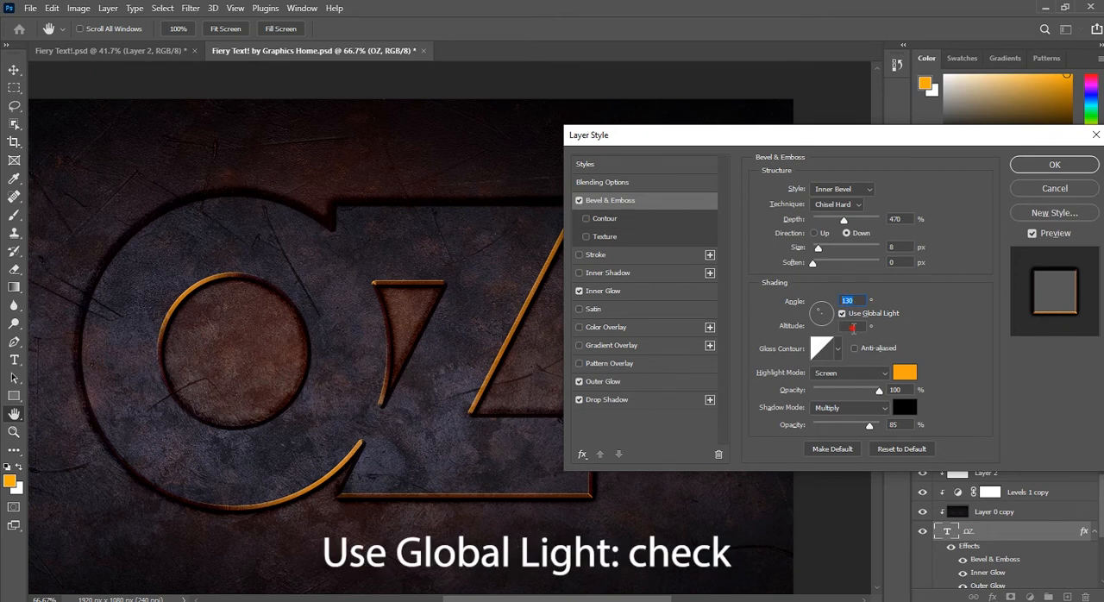
{"action": "left_click", "coordinate": [842, 314]}
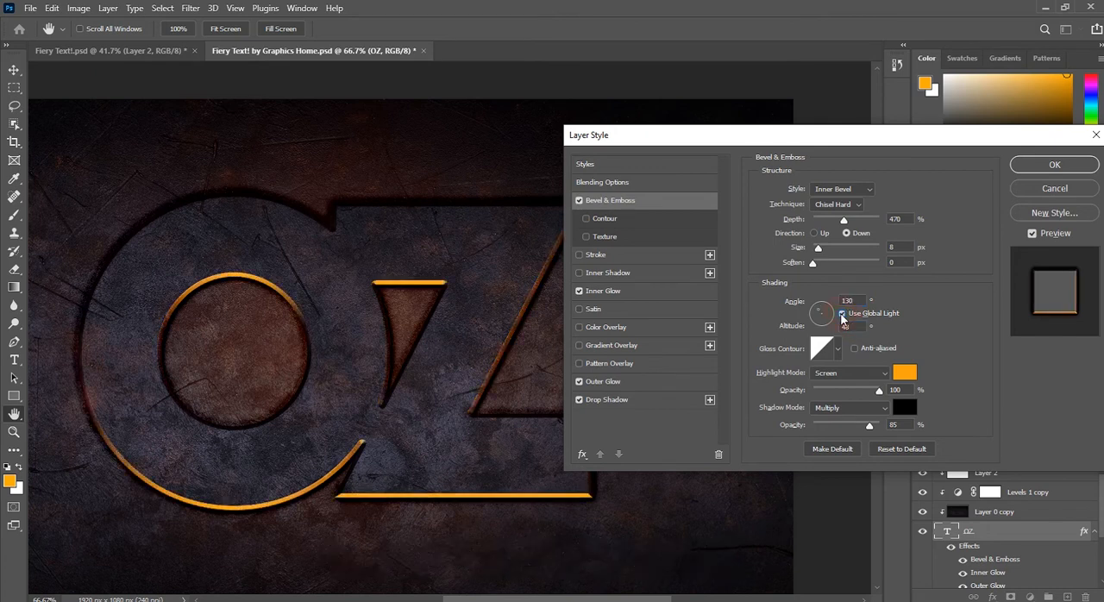
{"action": "left_click", "coordinate": [859, 325]}
{"action": "double_click", "coordinate": [848, 326]}
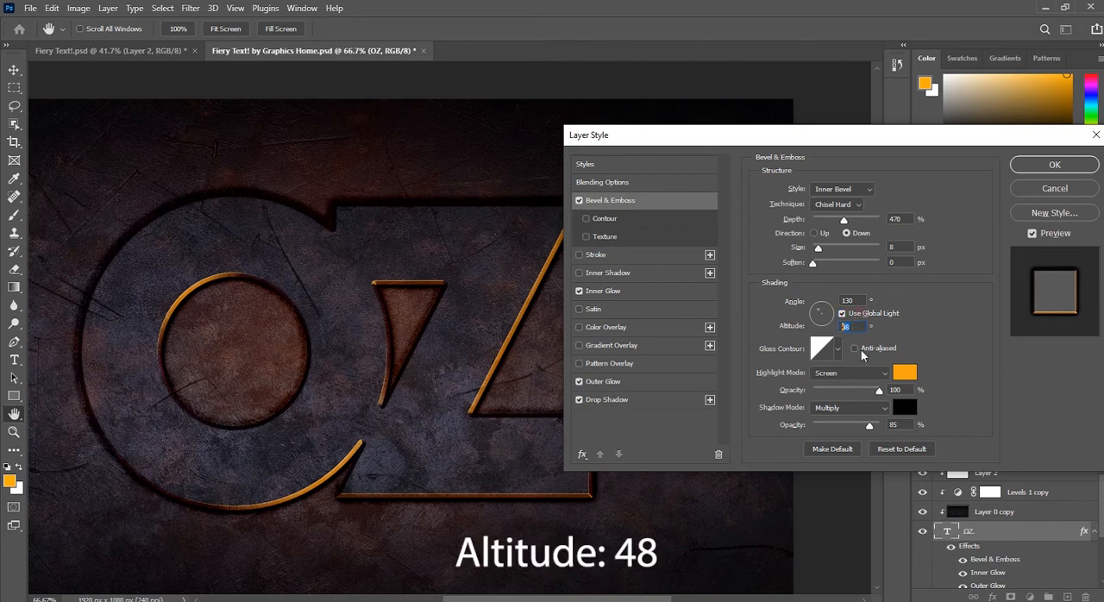
Step: Set the bevel highlight to Screen with orange ffa312 at 100% opacity and the Multiply shadow to 85% opacity
{"action": "left_click", "coordinate": [862, 374]}
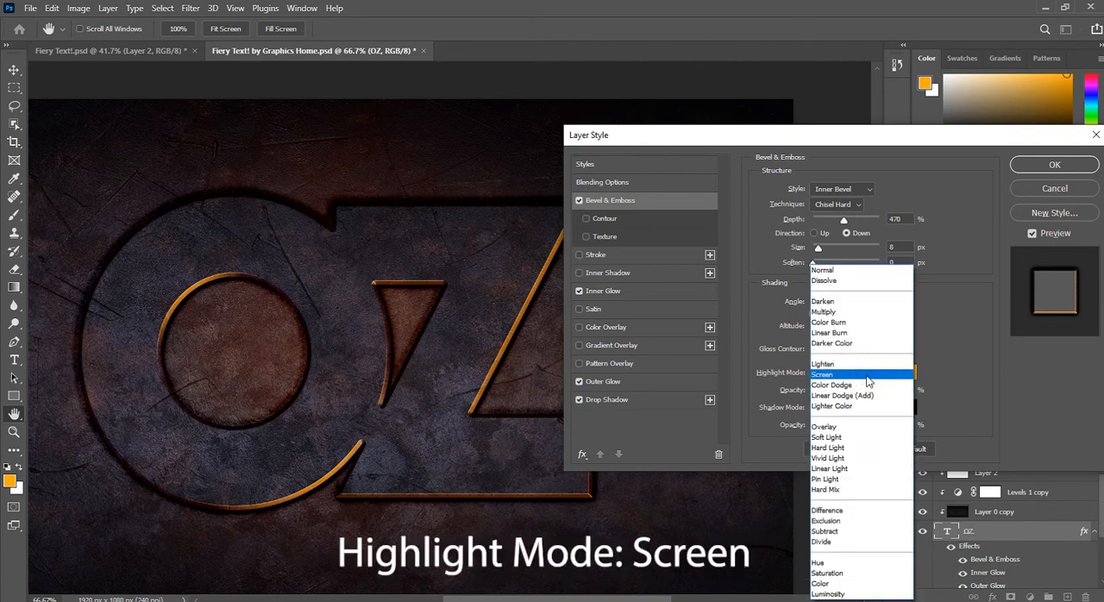
{"action": "left_click", "coordinate": [843, 378]}
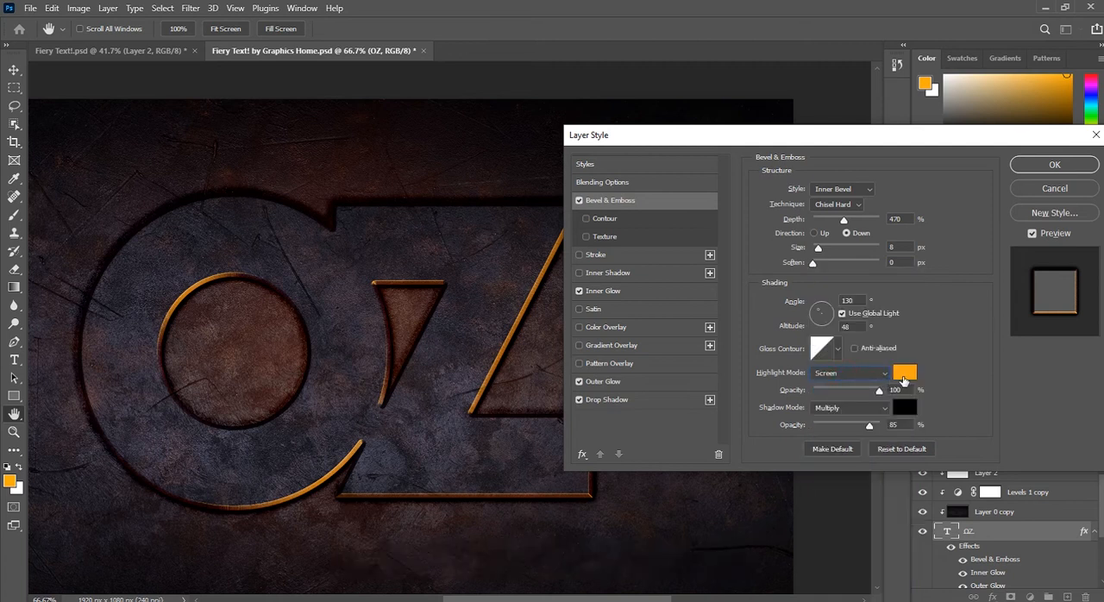
{"action": "left_click", "coordinate": [902, 376]}
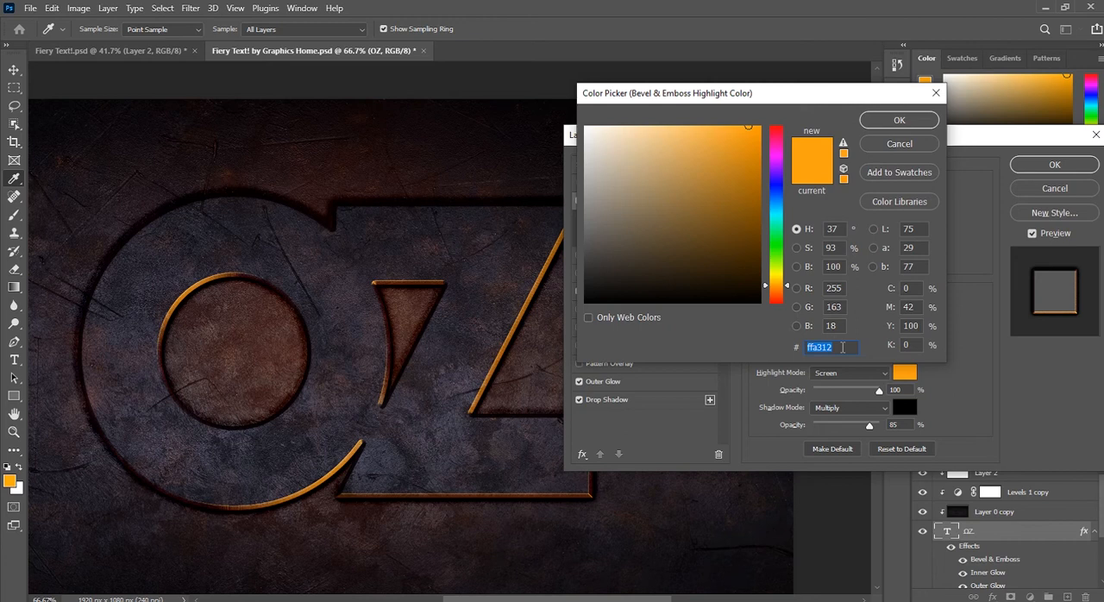
{"action": "left_click", "coordinate": [899, 120]}
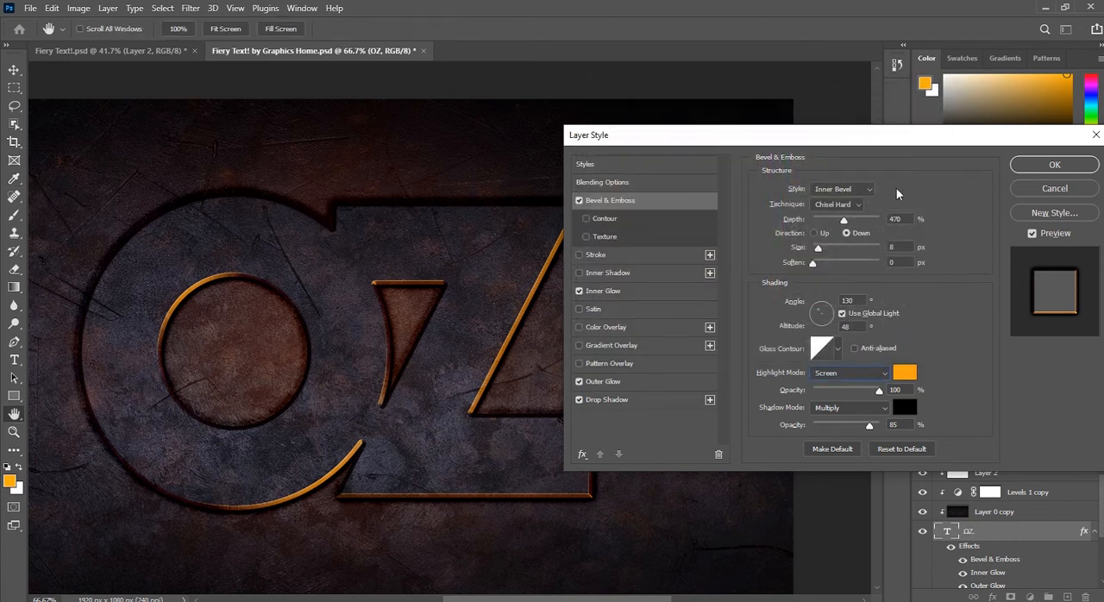
{"action": "left_click", "coordinate": [890, 424]}
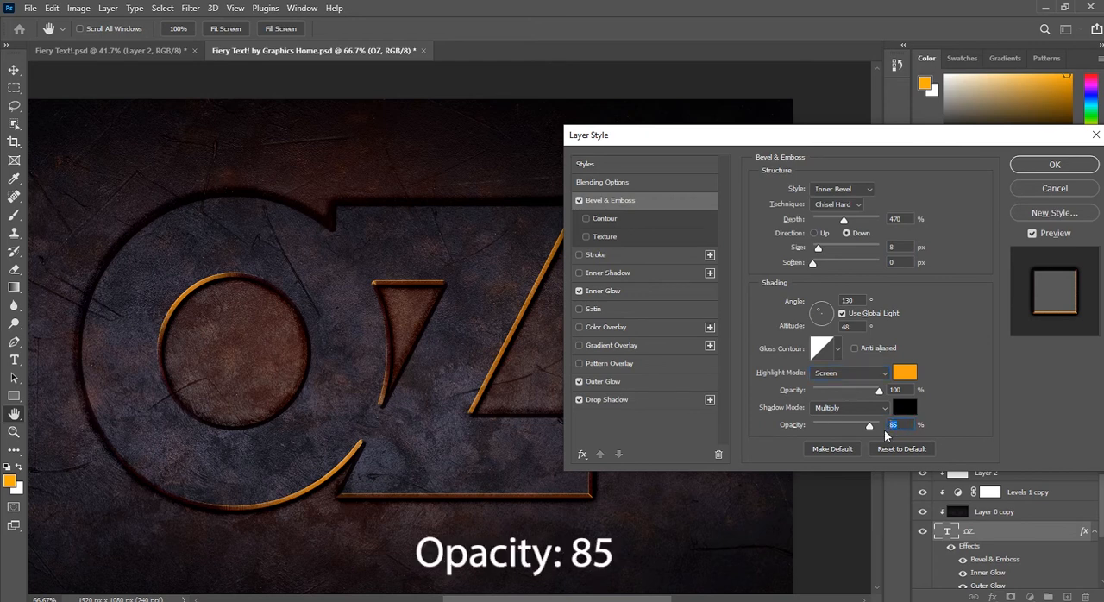
Step: Enable the bevel's Contour with the Sawtooth 1 shape and apply the layer styles to the OZ text
{"action": "left_click", "coordinate": [610, 221]}
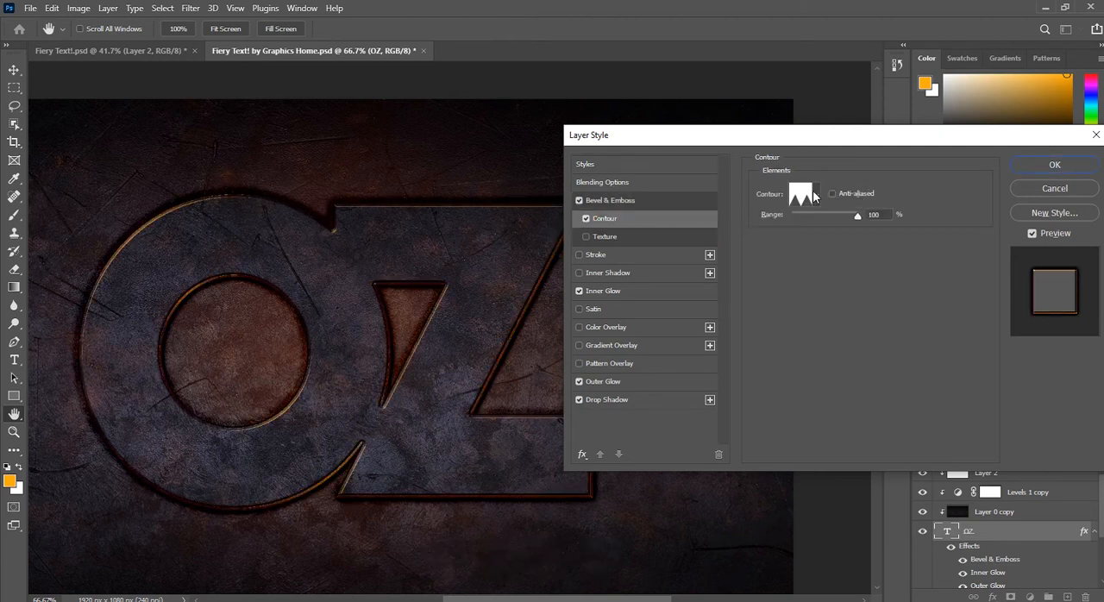
{"action": "left_click", "coordinate": [817, 195]}
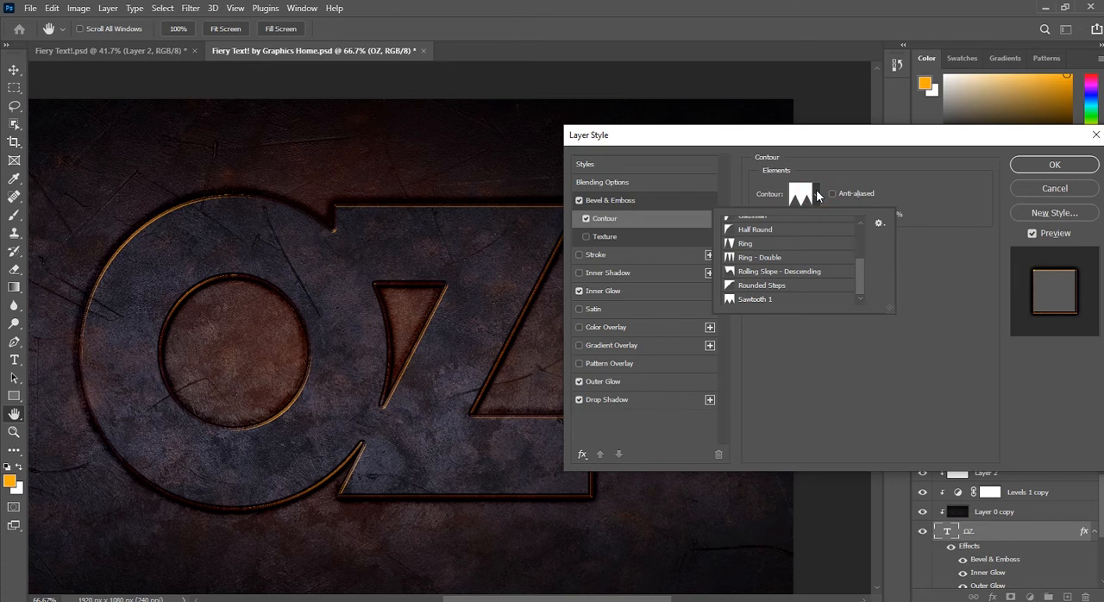
{"action": "left_click", "coordinate": [759, 301]}
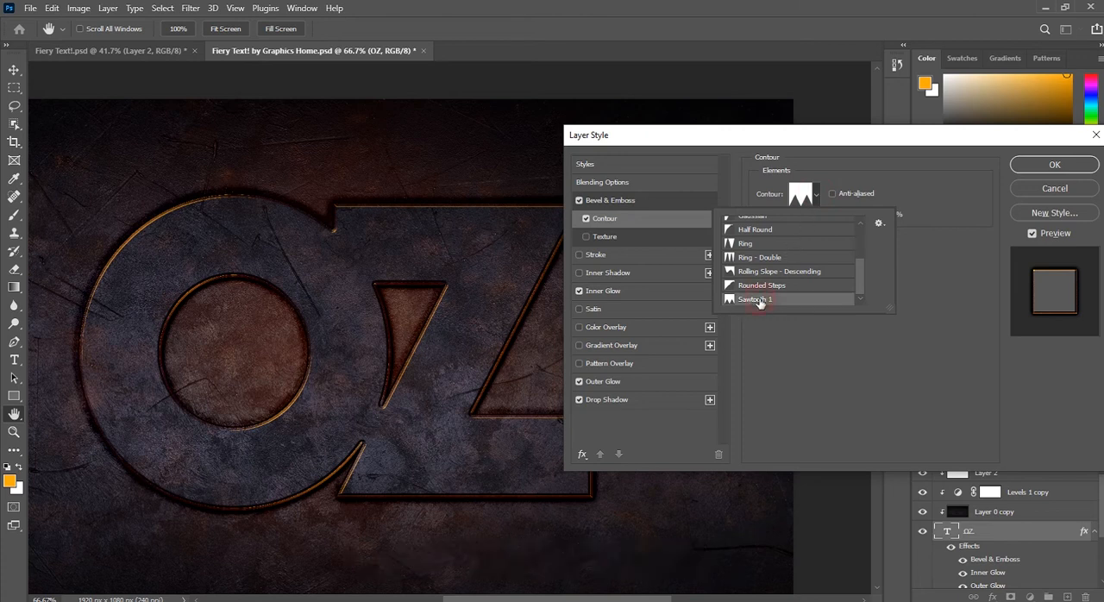
{"action": "left_click", "coordinate": [1034, 162]}
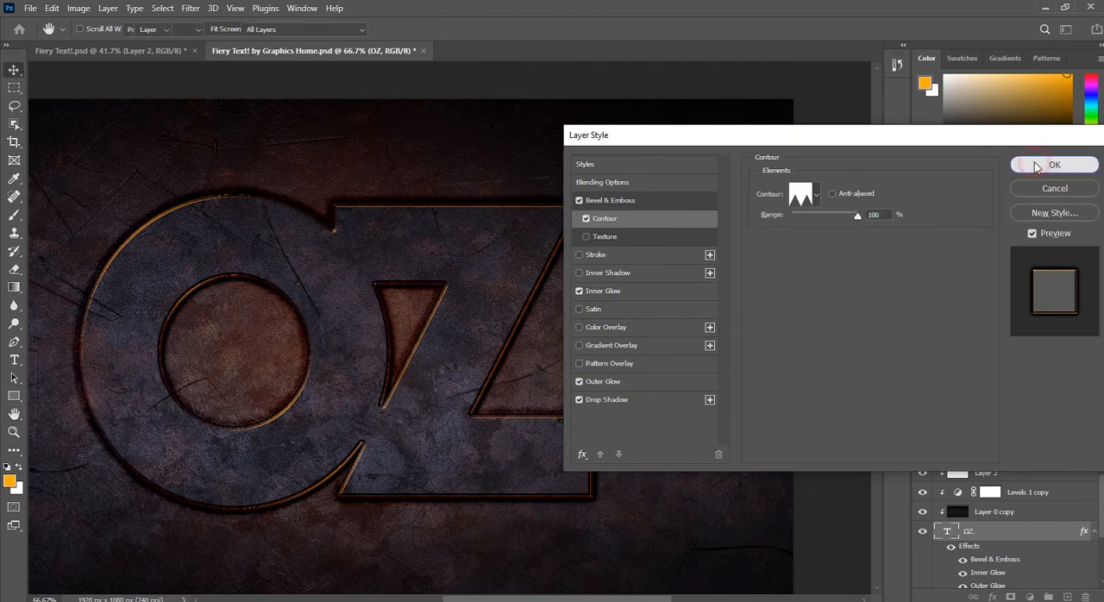
{"action": "left_click", "coordinate": [1034, 162]}
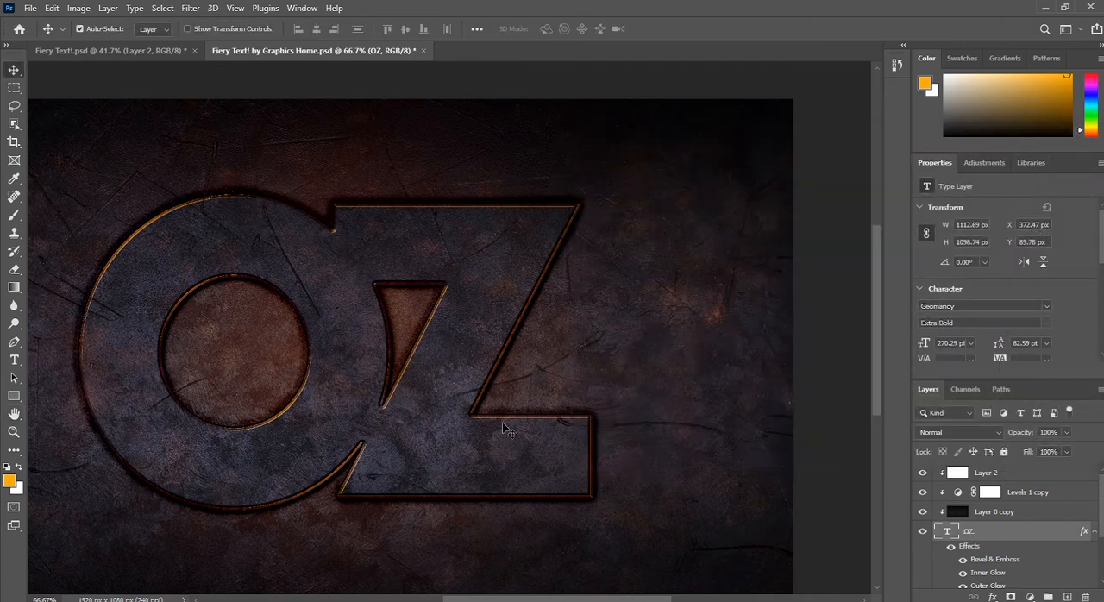
Step: Load the OZ text outline as a selection and add a new empty layer above Layer 2
{"action": "scroll", "coordinate": [504, 360], "scroll_direction": "down", "scroll_amount": 4}
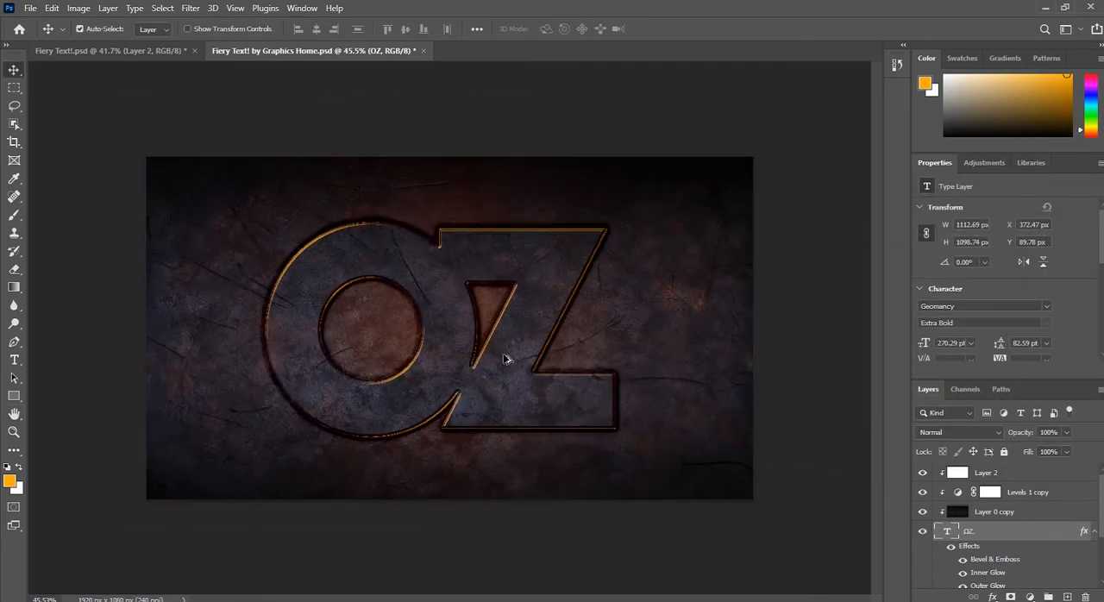
{"action": "scroll", "coordinate": [278, 318], "scroll_direction": "up", "scroll_amount": 3}
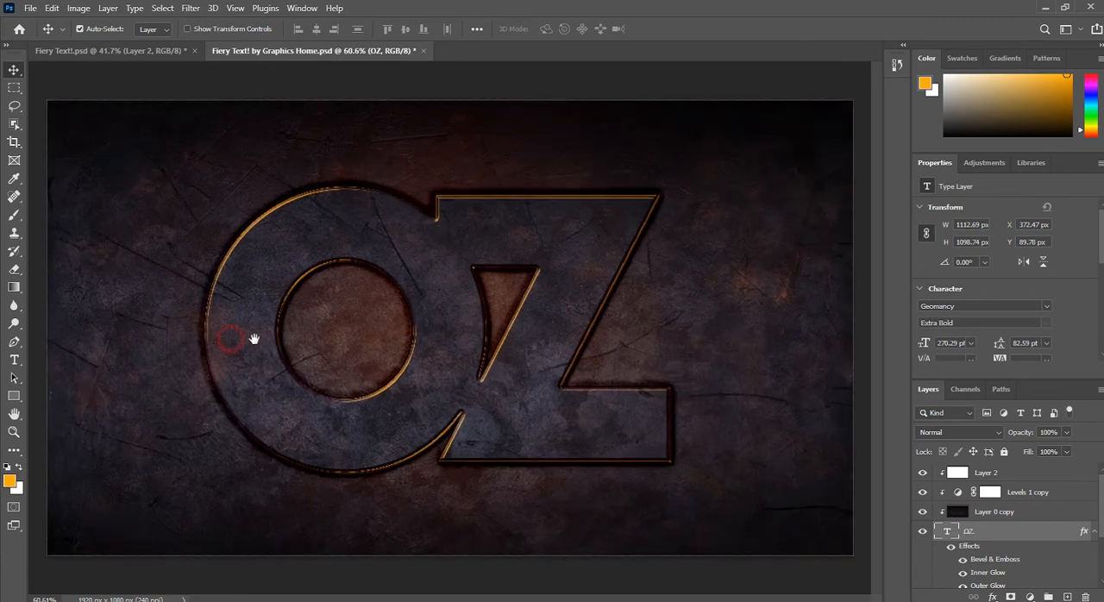
{"action": "left_click", "coordinate": [405, 248]}
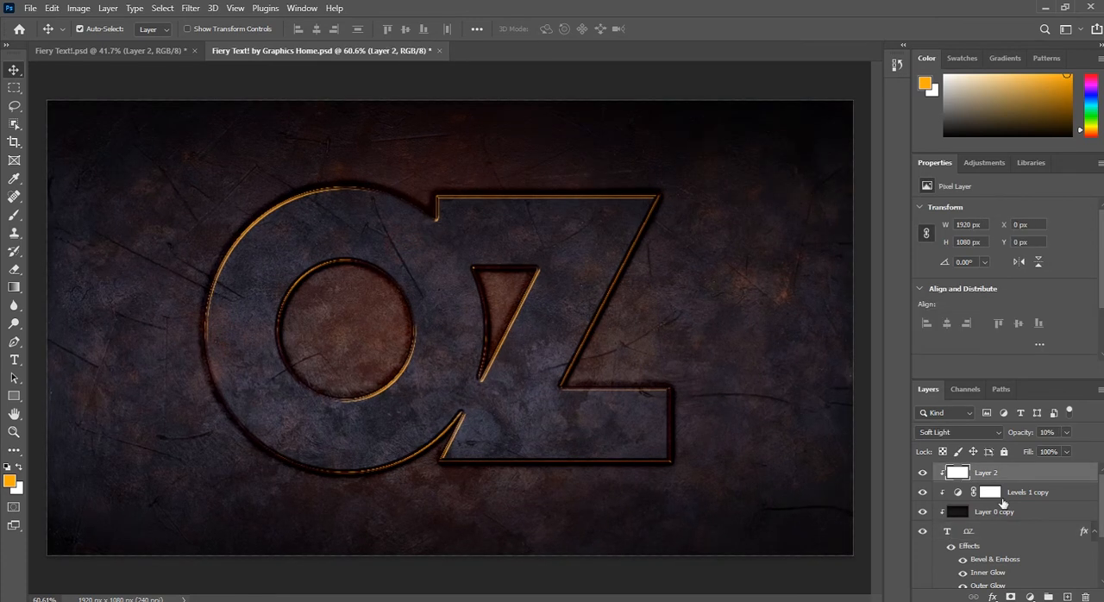
{"action": "left_click", "coordinate": [1094, 531]}
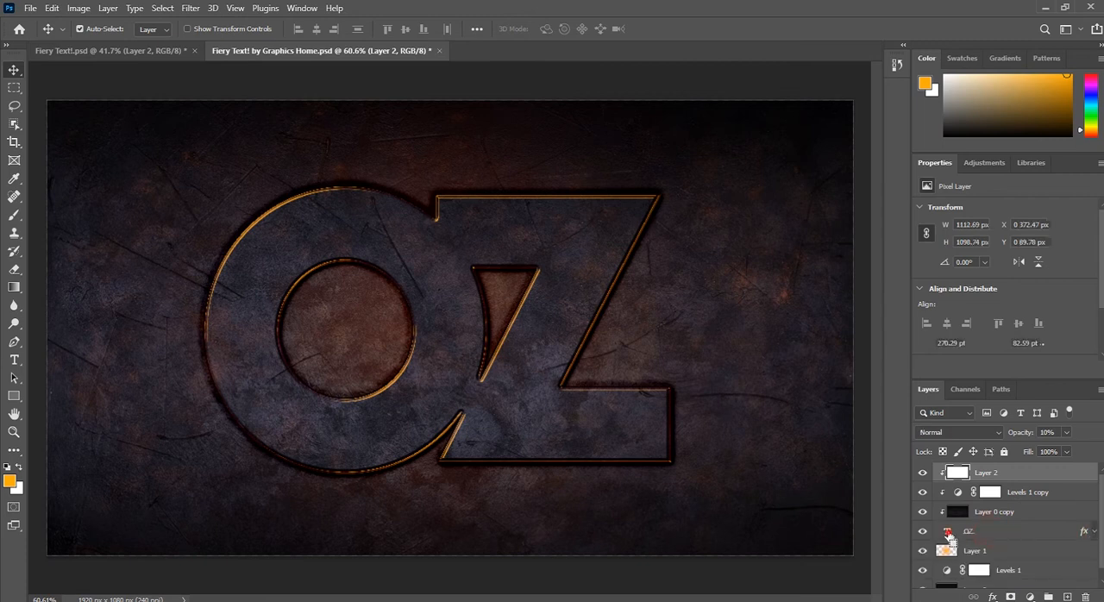
{"action": "left_click", "coordinate": [964, 532]}
{"action": "left_click", "coordinate": [948, 531], "text": "ctrl"}
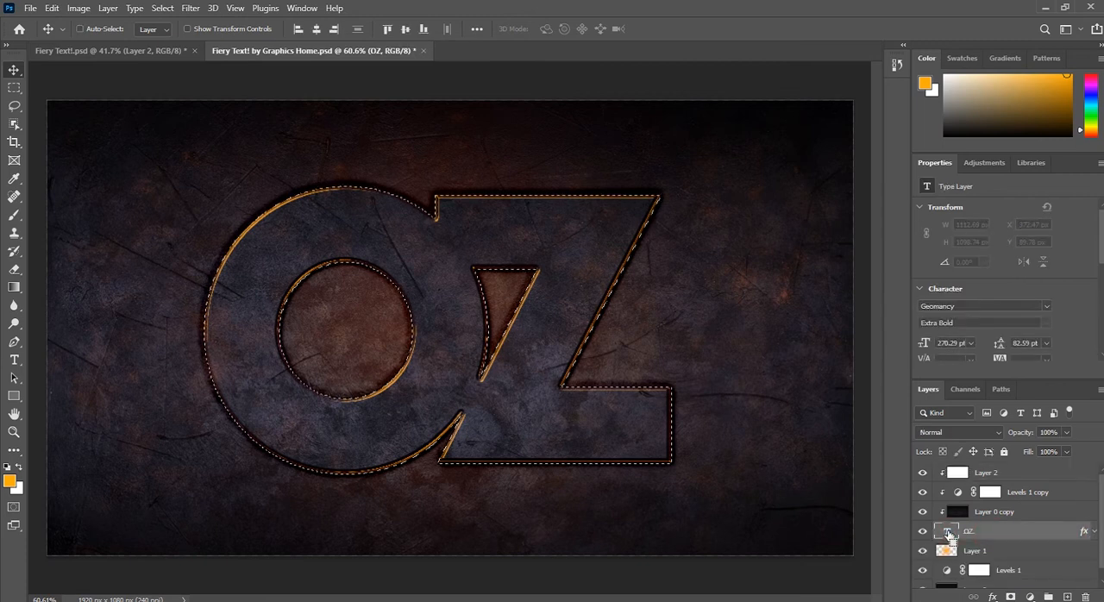
{"action": "left_click", "coordinate": [1028, 480]}
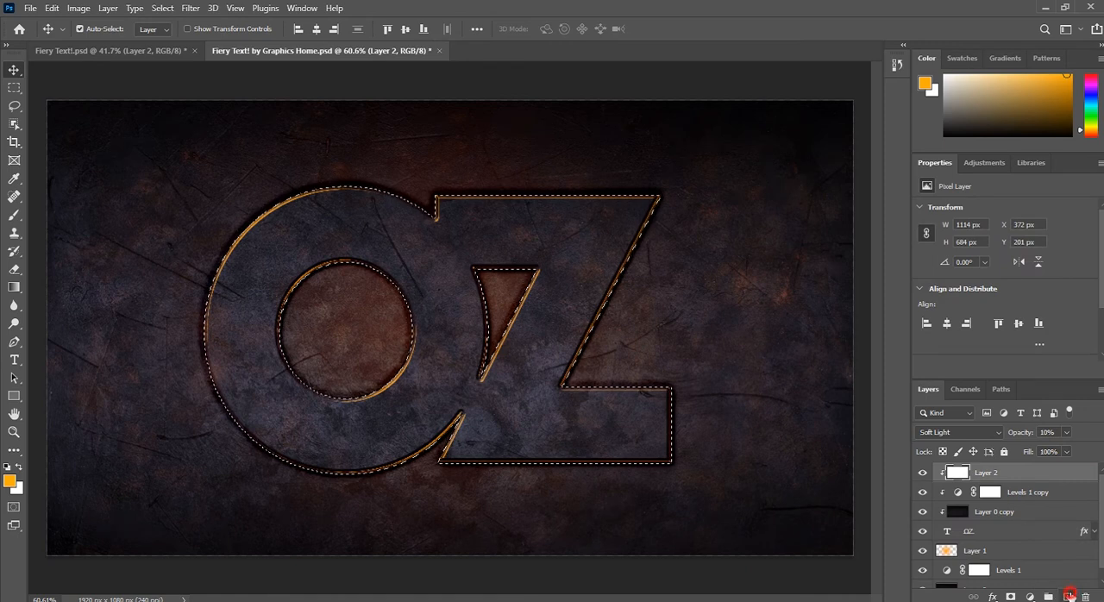
{"action": "left_click", "coordinate": [1067, 597]}
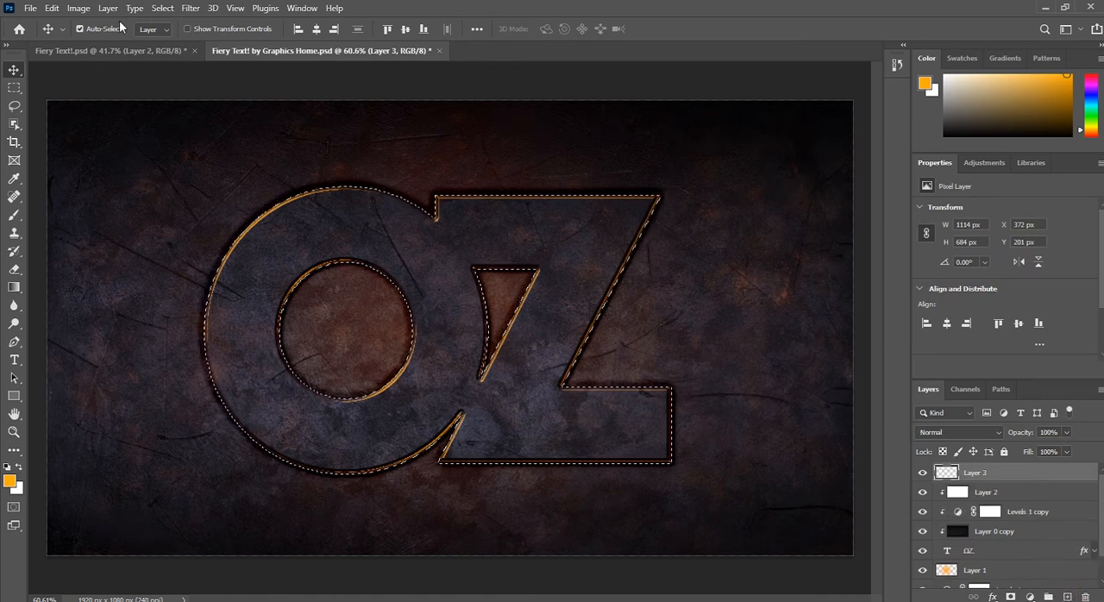
Step: Stroke the OZ selection on Layer 3 with a 12 px orange (ffac0b) line, Inside location, Normal mode and 100% opacity
{"action": "left_click", "coordinate": [14, 87]}
{"action": "right_click", "coordinate": [319, 234]}
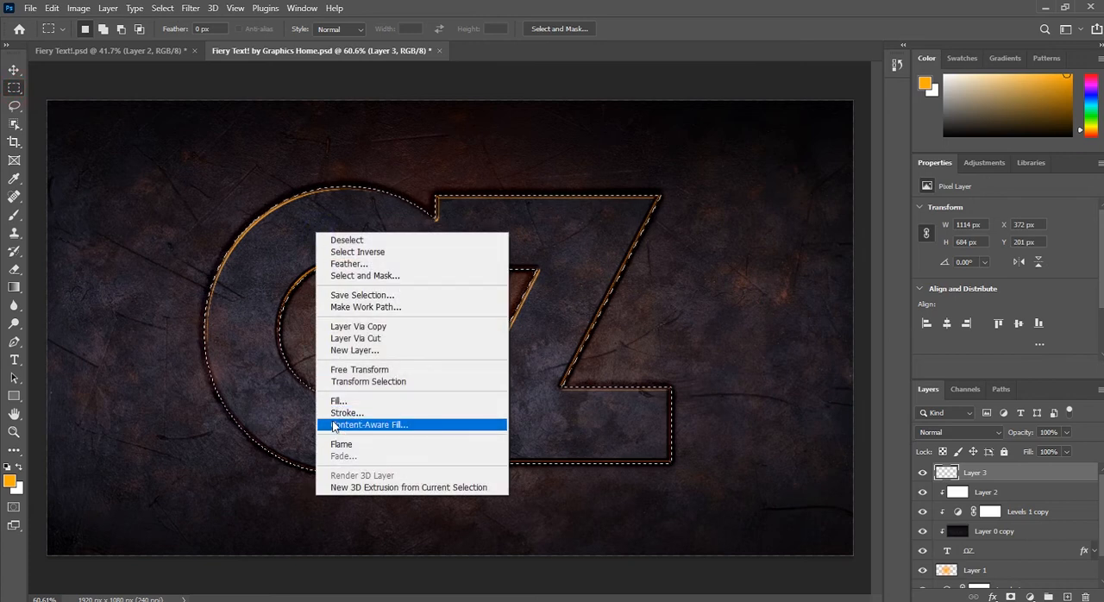
{"action": "left_click", "coordinate": [344, 413]}
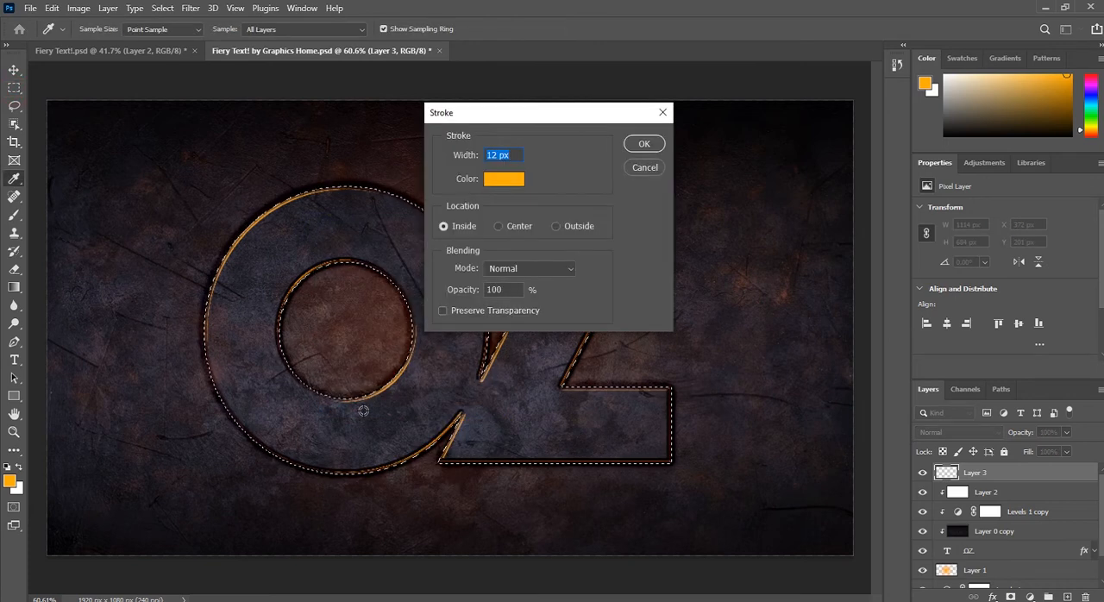
{"action": "left_click", "coordinate": [497, 154]}
{"action": "double_click", "coordinate": [498, 154]}
{"action": "left_click", "coordinate": [498, 182]}
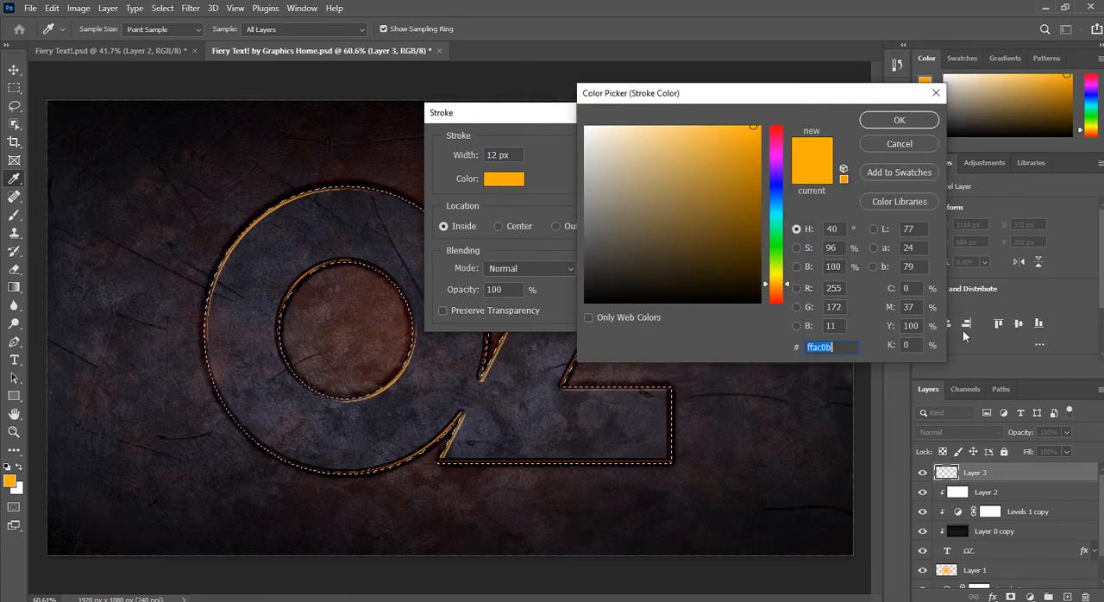
{"action": "left_click", "coordinate": [897, 121]}
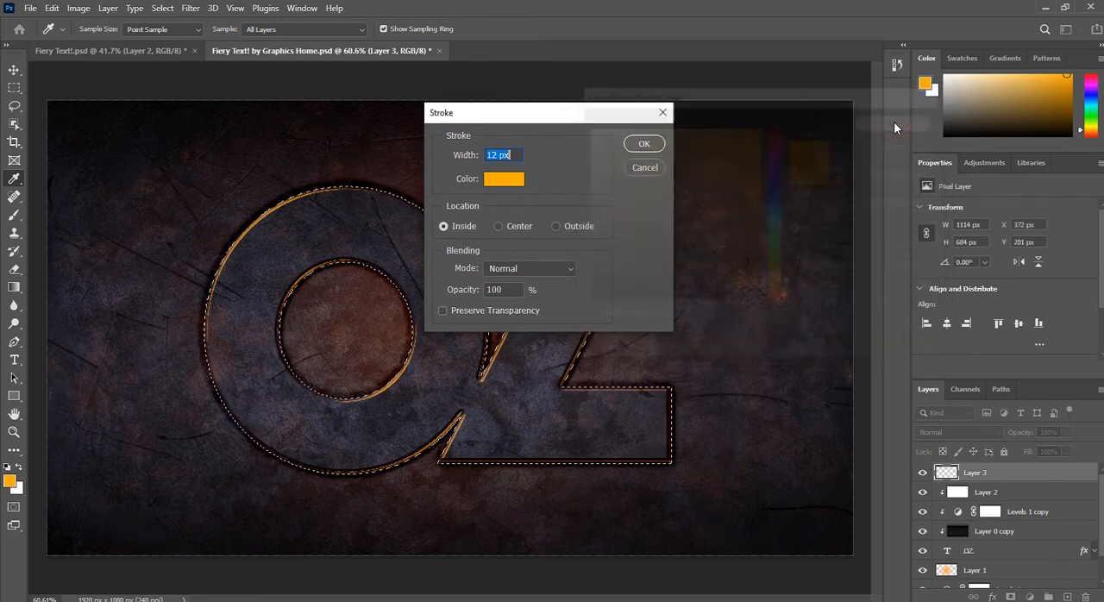
{"action": "left_click", "coordinate": [448, 228]}
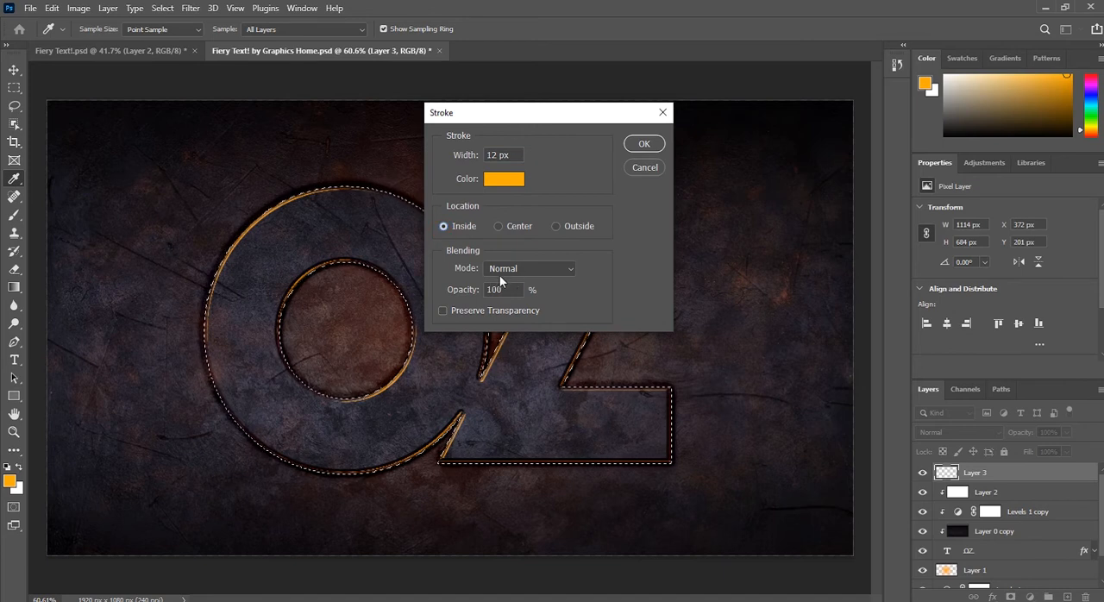
{"action": "left_click", "coordinate": [644, 145]}
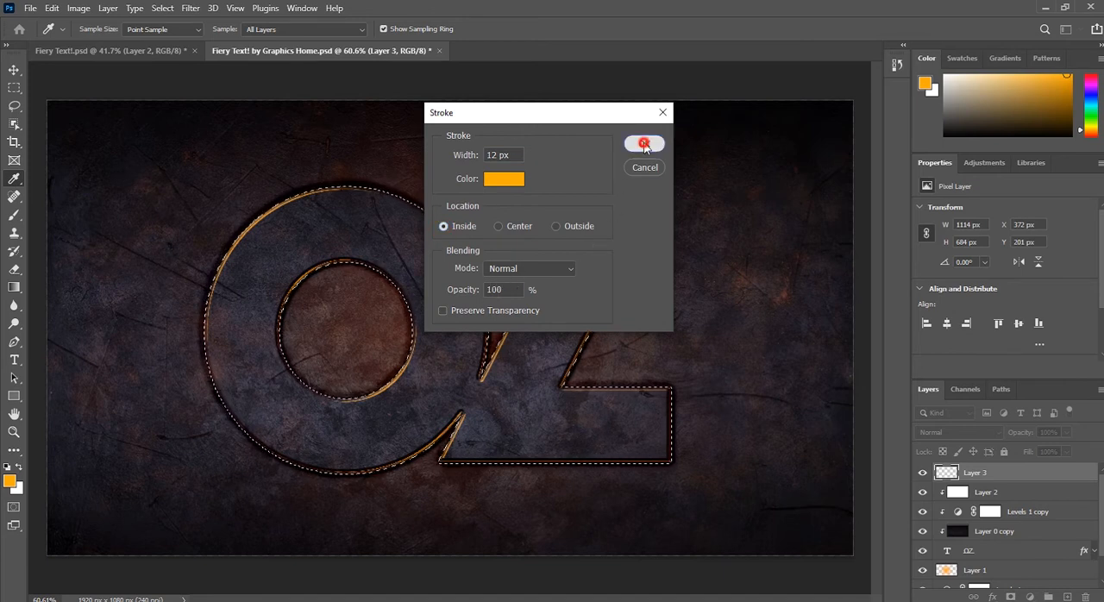
{"action": "key", "text": "m"}
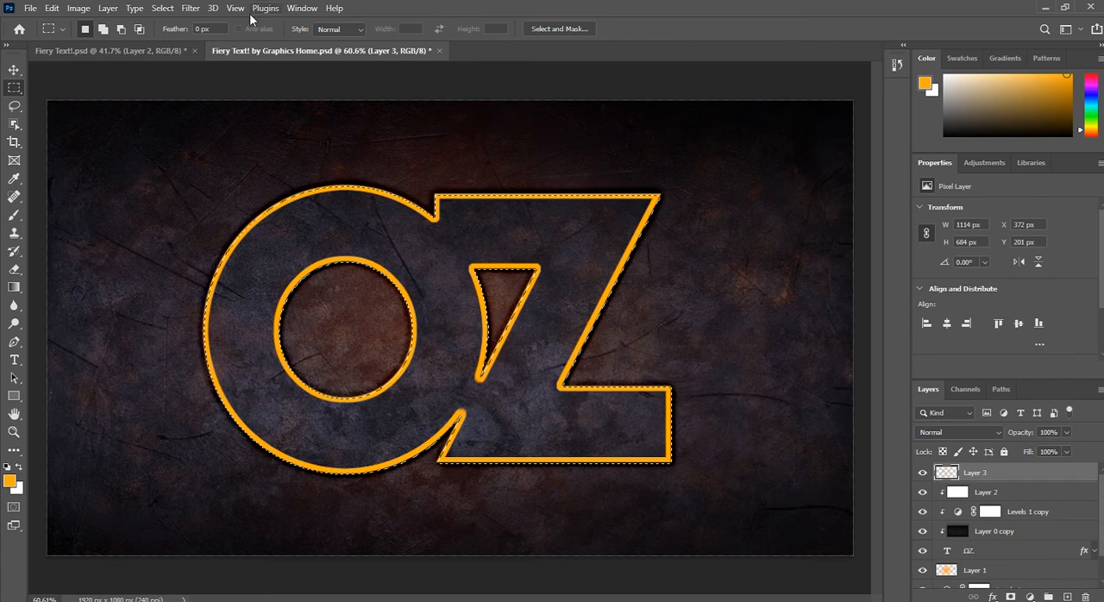
Step: Soften the orange stroke on Layer 3 with a Gaussian Blur of 12.5 pixels radius
{"action": "left_click", "coordinate": [191, 8]}
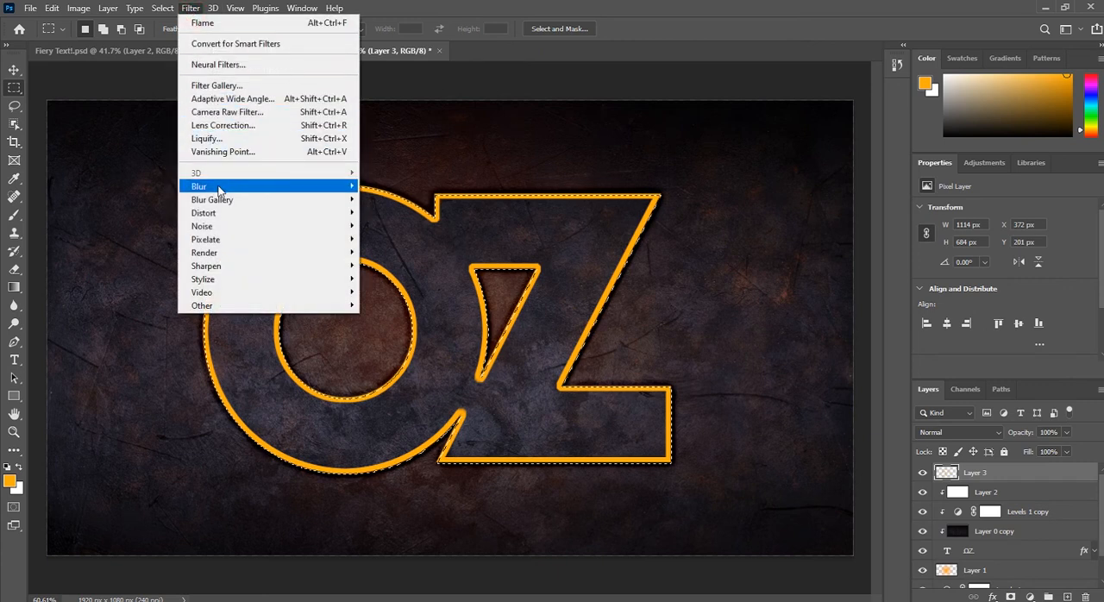
{"action": "mouse_move", "coordinate": [216, 186]}
{"action": "left_click", "coordinate": [388, 245]}
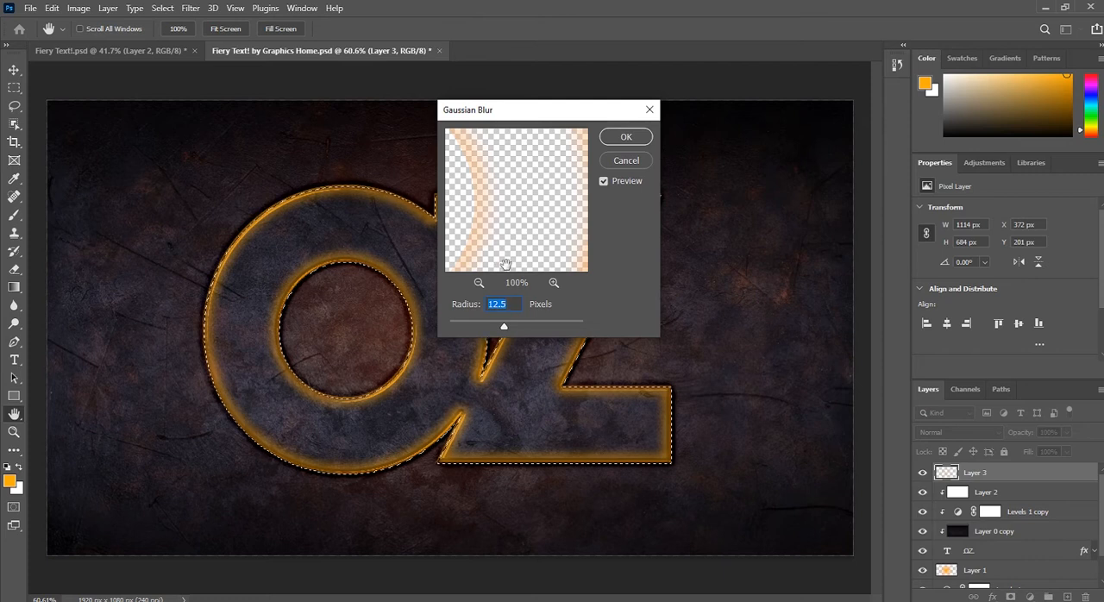
{"action": "left_click", "coordinate": [629, 138]}
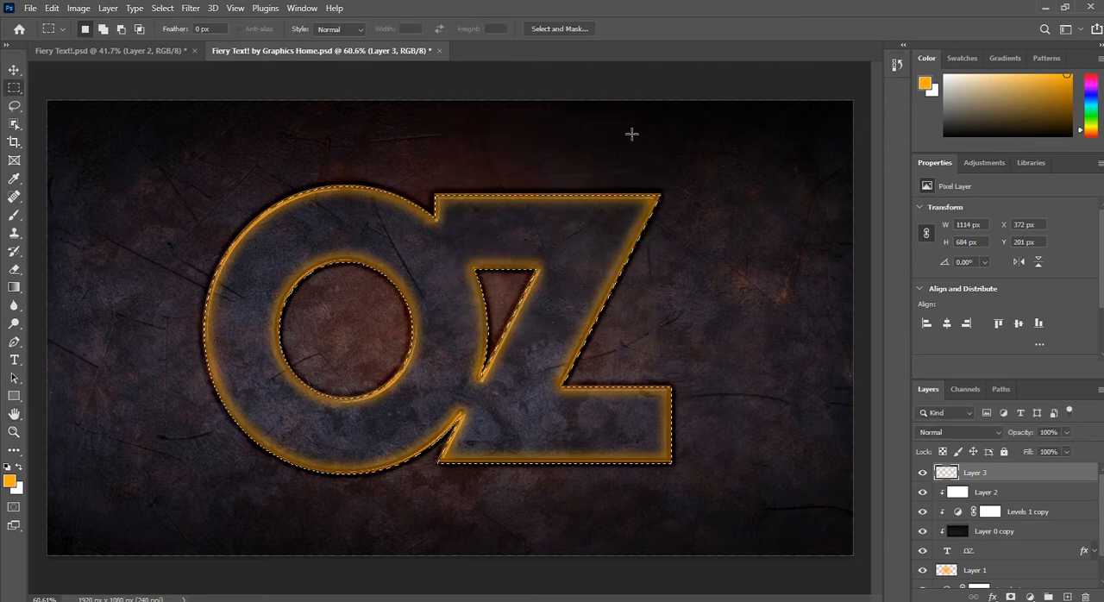
Step: Set Layer 3's blend mode to Color Dodge and its opacity to 50%
{"action": "left_click", "coordinate": [957, 432]}
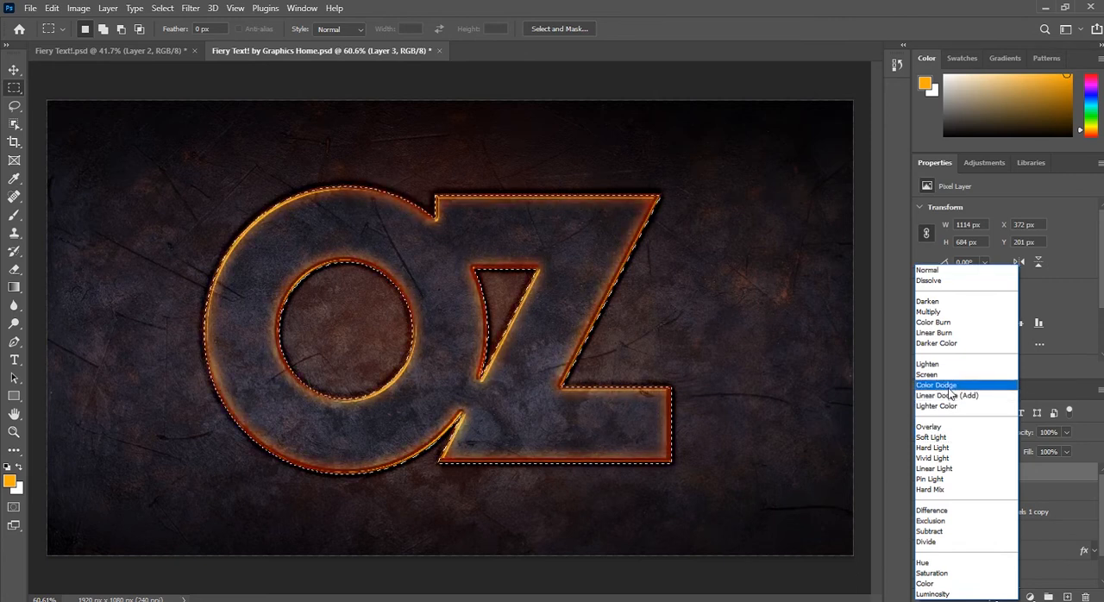
{"action": "left_click", "coordinate": [947, 386]}
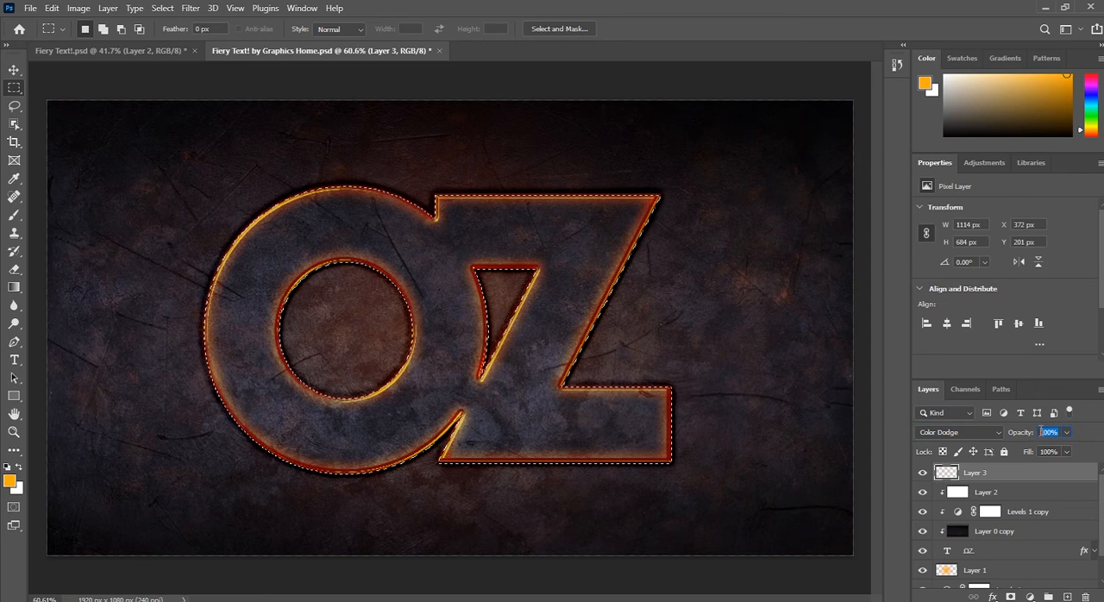
{"action": "type", "text": "40"}
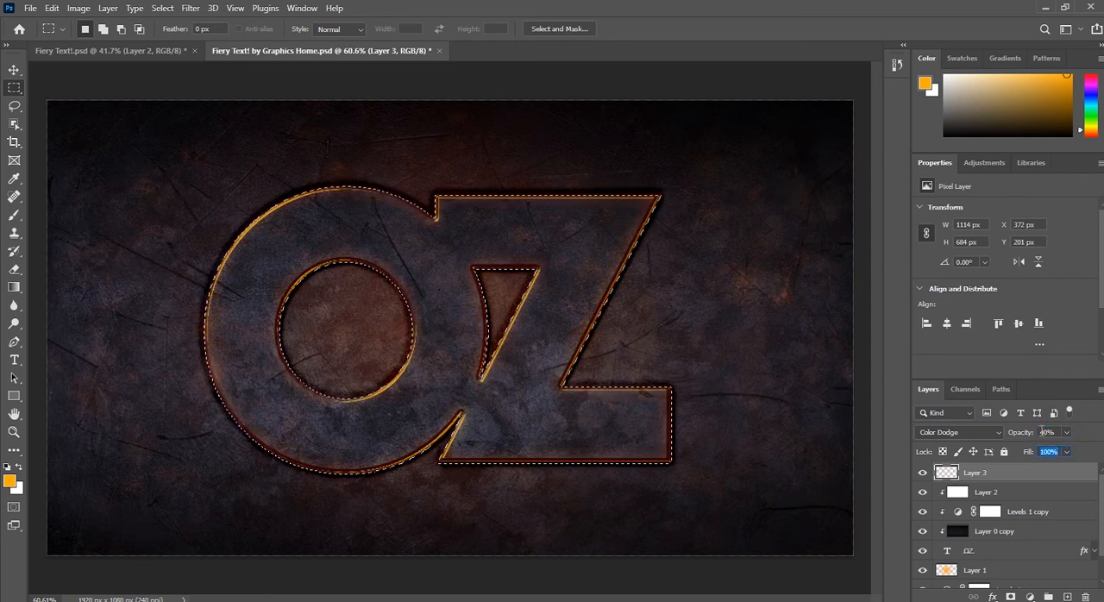
{"action": "left_click_drag", "start_coordinate": [1058, 431], "coordinate": [1018, 433]}
{"action": "type", "text": "50"}
{"action": "key", "text": "Tab"}
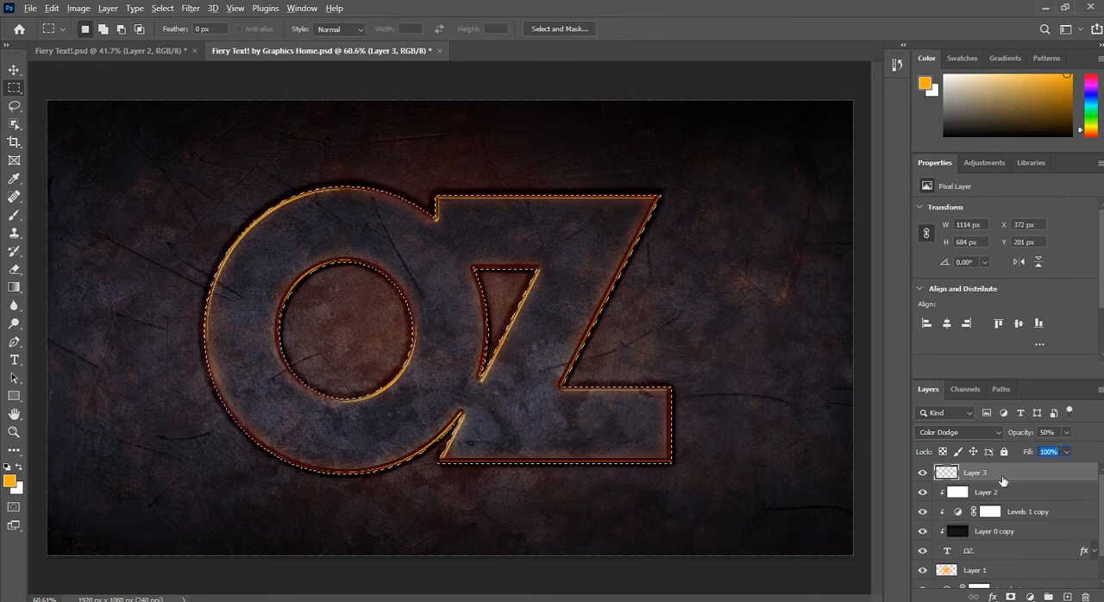
Step: Deselect the OZ outline and inspect the glowing edges of the lettering
{"action": "left_click", "coordinate": [13, 69]}
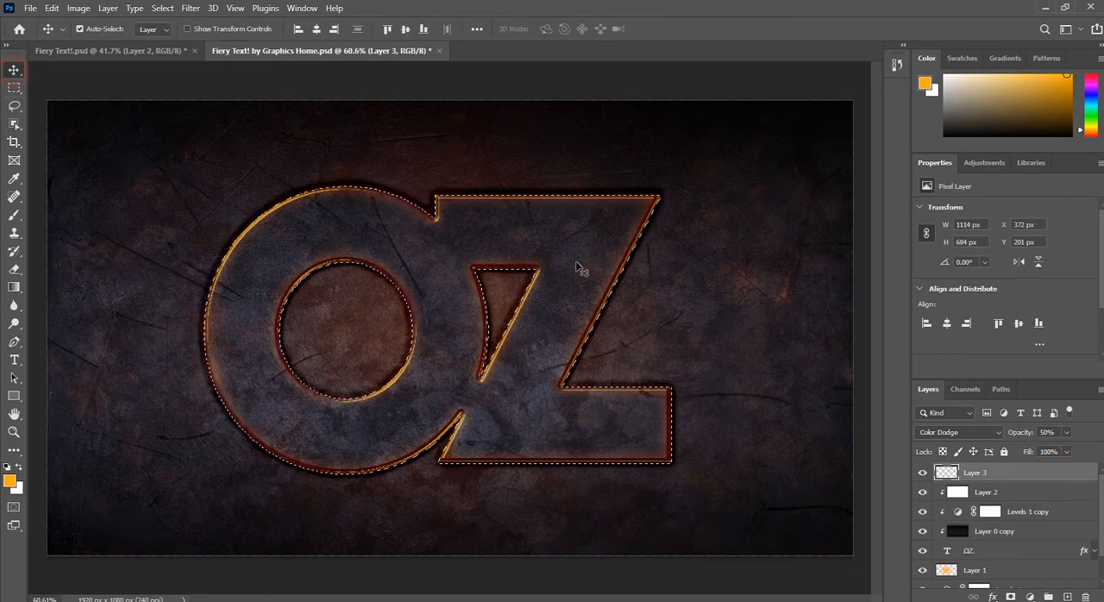
{"action": "key", "text": "ctrl+d"}
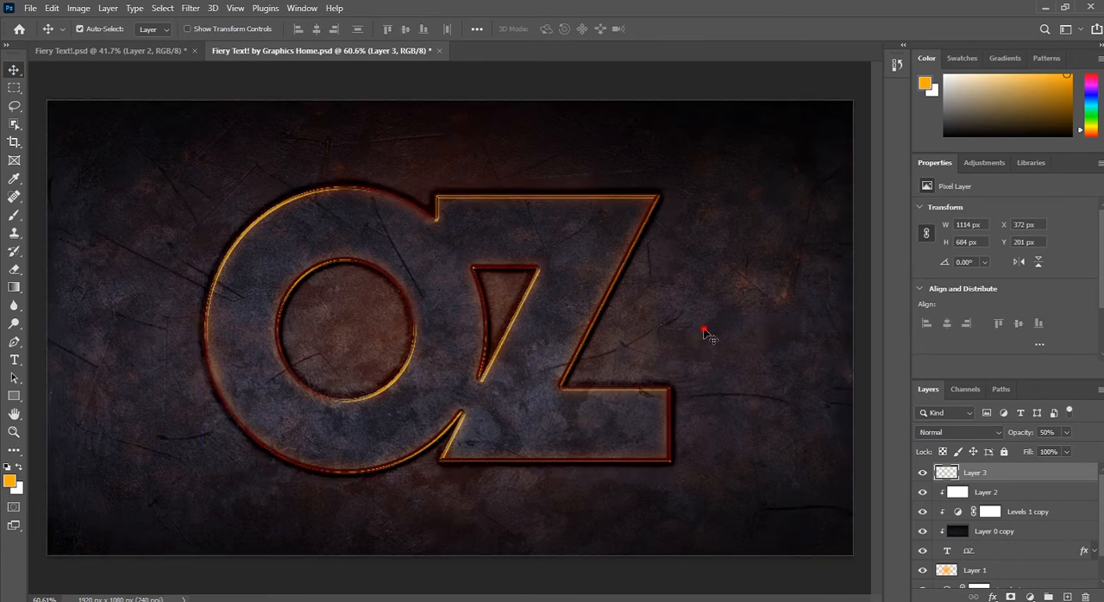
{"action": "left_click", "coordinate": [705, 334]}
{"action": "scroll", "coordinate": [319, 247], "scroll_direction": "up", "scroll_amount": 5}
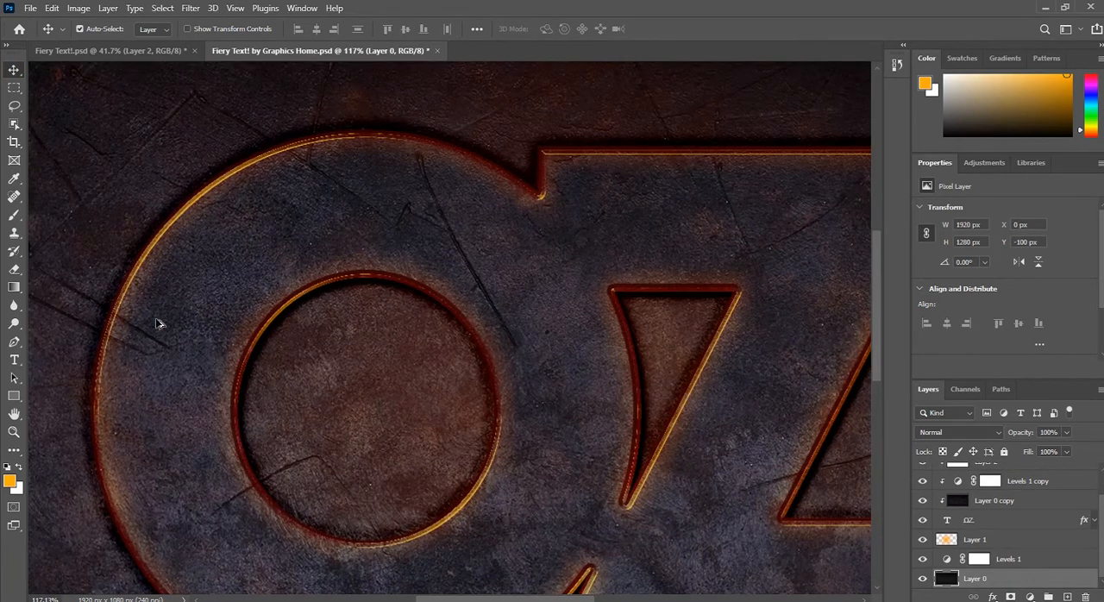
{"action": "scroll", "coordinate": [213, 343], "scroll_direction": "down", "scroll_amount": 4}
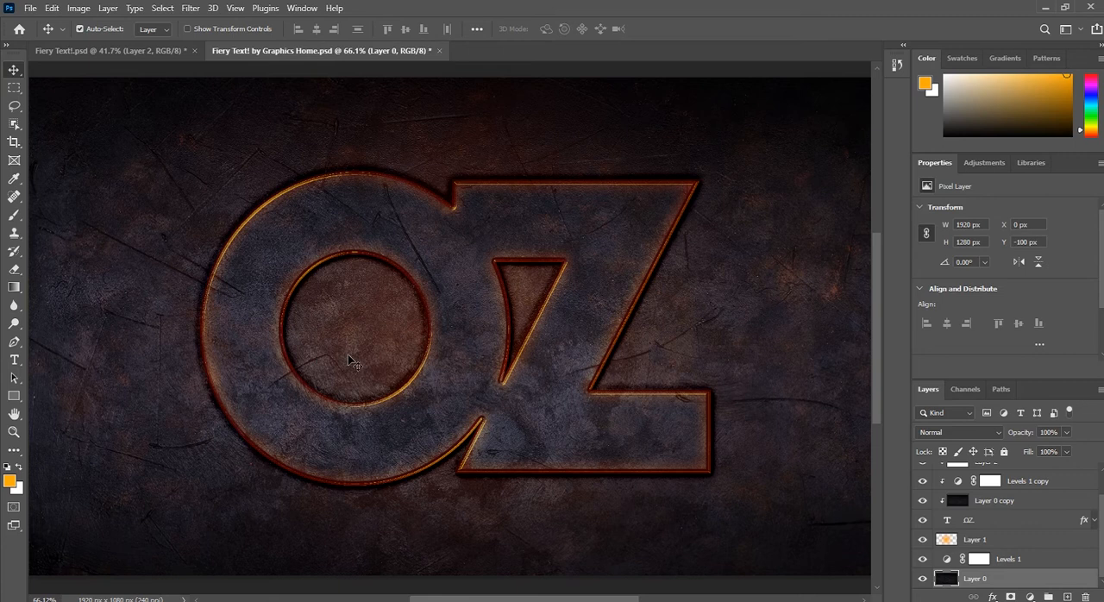
{"action": "scroll", "coordinate": [1050, 528], "scroll_direction": "up", "scroll_amount": 2}
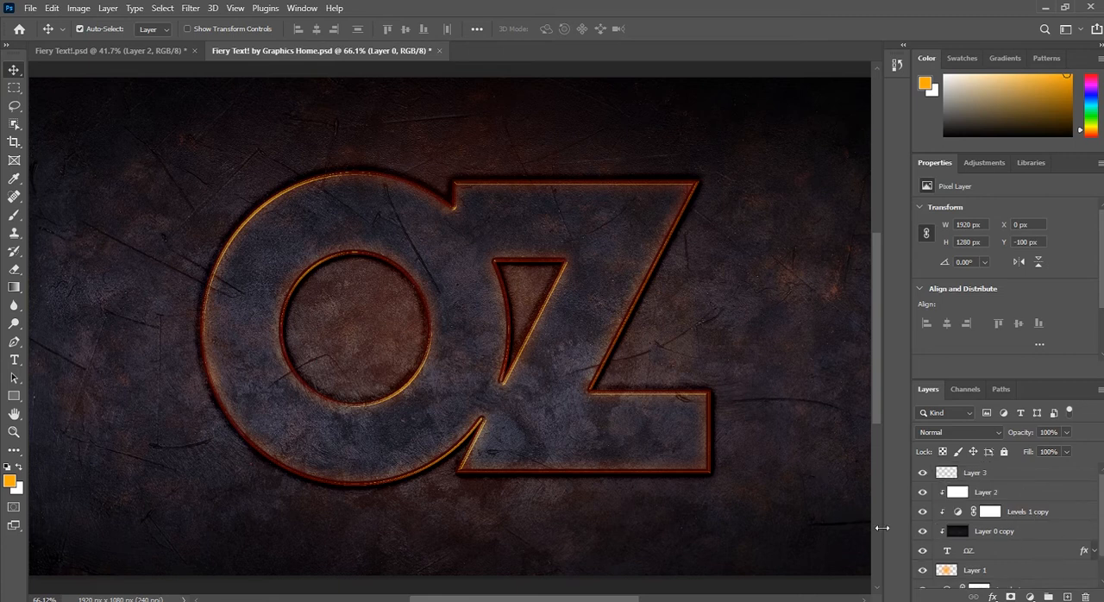
Step: Add a new empty layer directly above Layer 2
{"action": "left_click", "coordinate": [610, 316]}
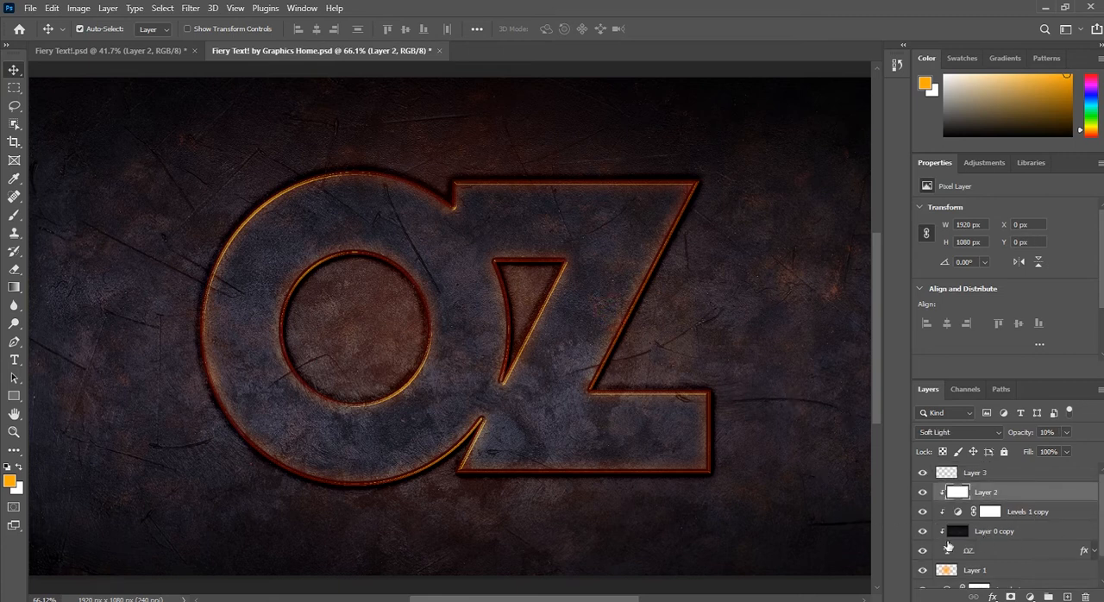
{"action": "left_click", "coordinate": [999, 550]}
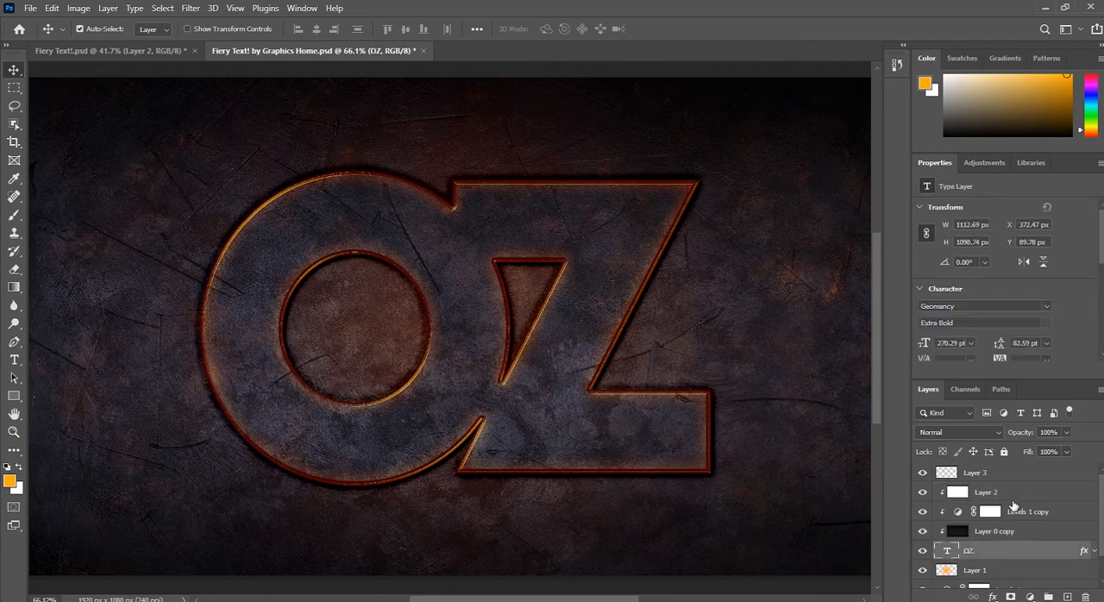
{"action": "left_click", "coordinate": [1013, 492]}
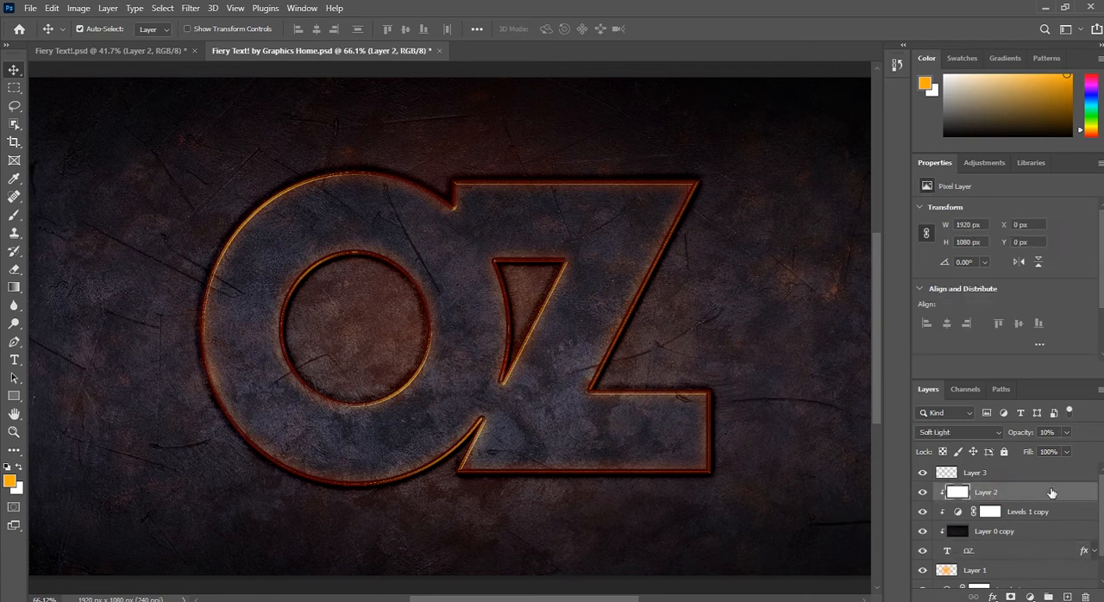
{"action": "left_click", "coordinate": [1067, 597]}
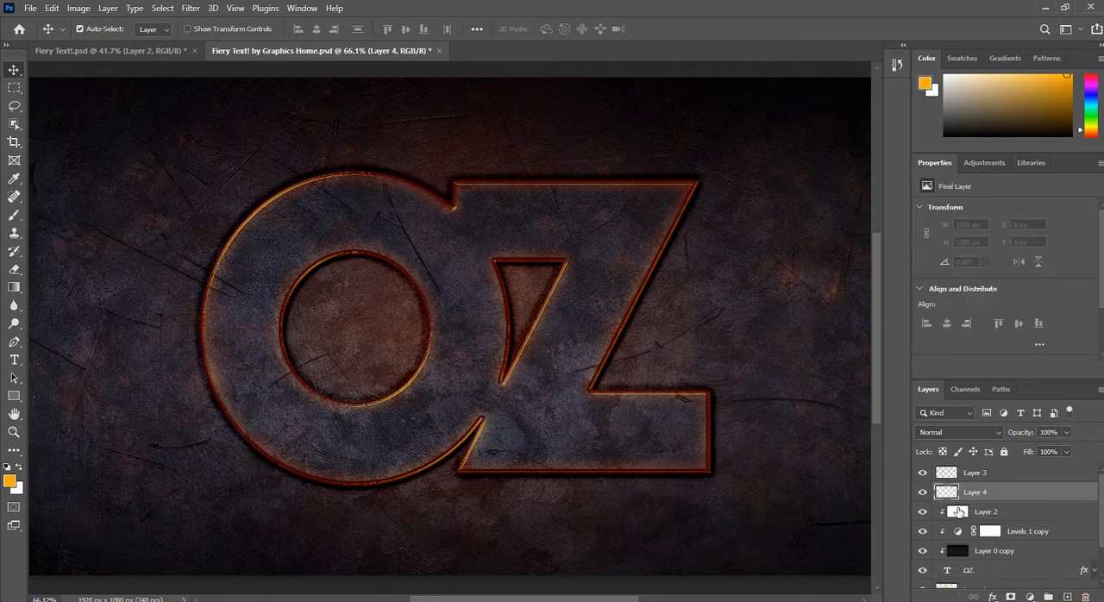
Step: Fill the new layer with the orange foreground colour ffac0b and clip it to the OZ text
{"action": "left_click", "coordinate": [10, 483]}
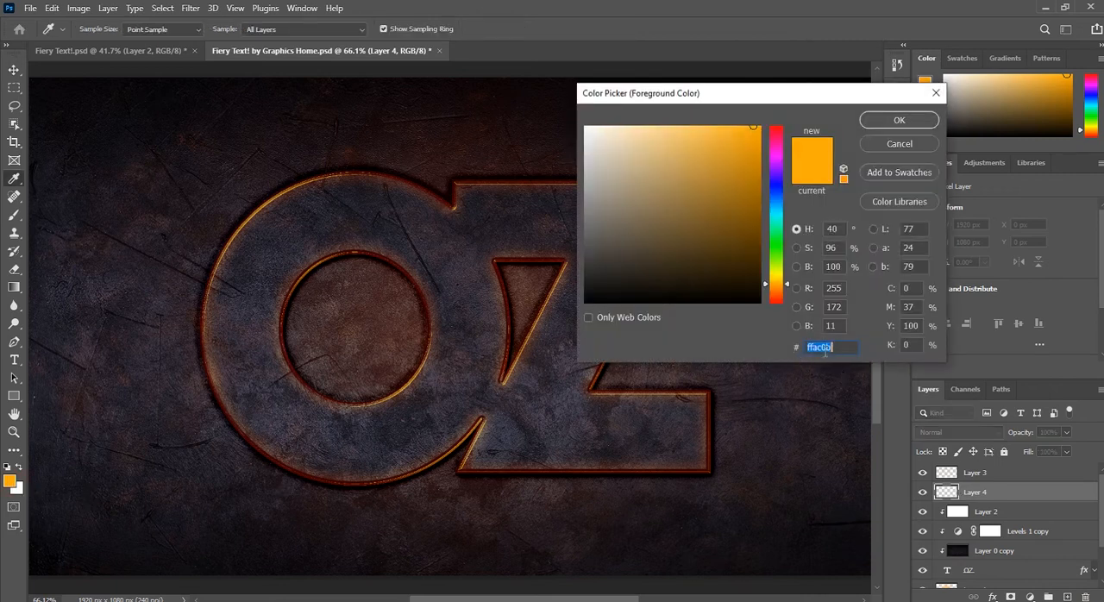
{"action": "left_click", "coordinate": [898, 121]}
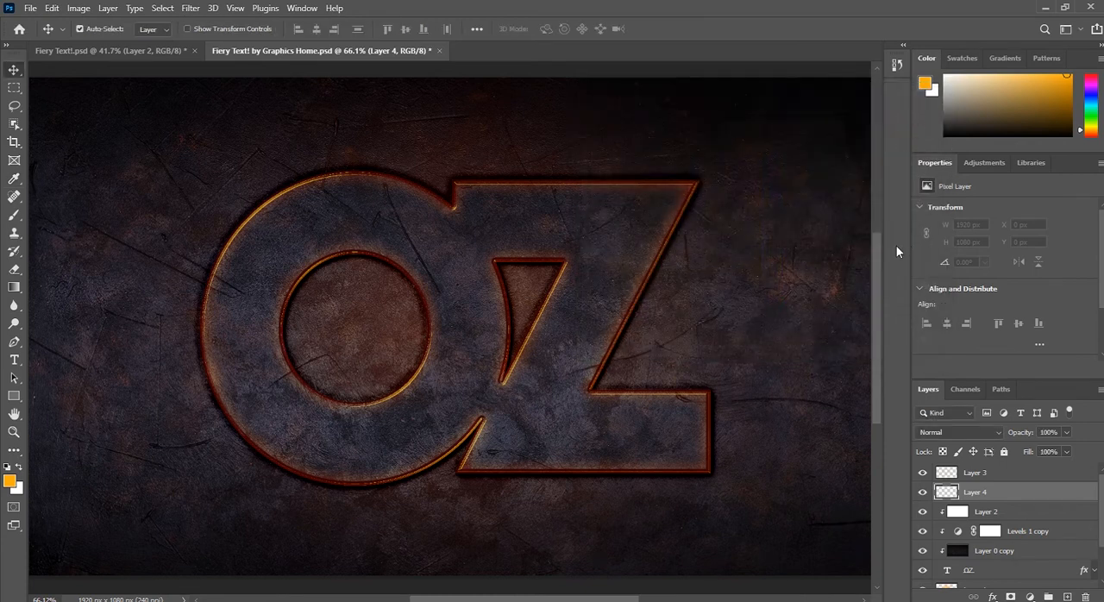
{"action": "key", "text": "alt+BackSpace"}
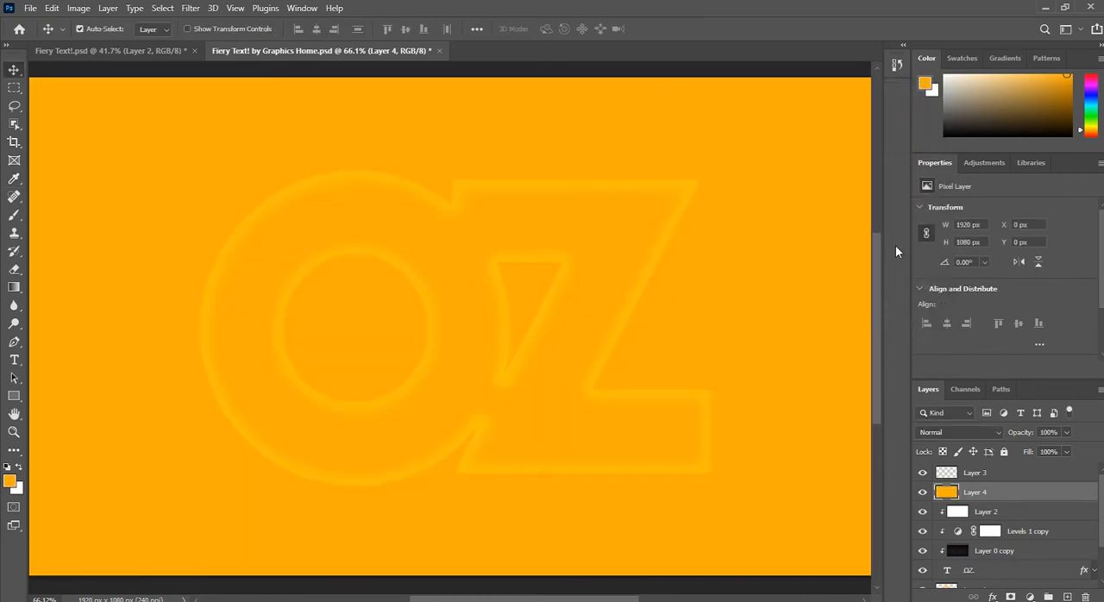
{"action": "left_click", "coordinate": [1038, 501], "text": "alt"}
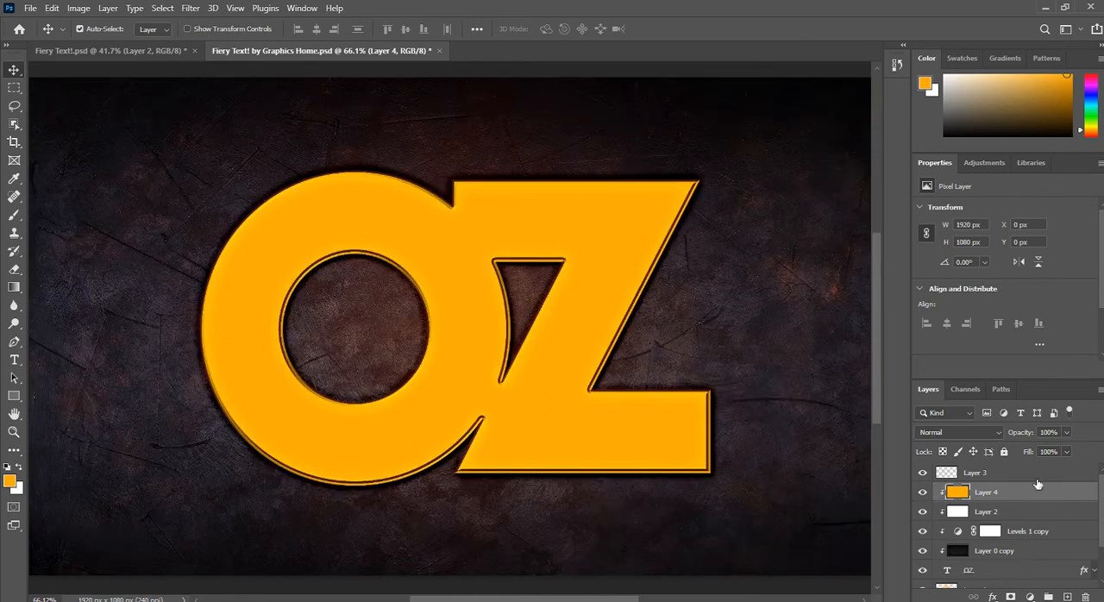
Step: Set the clipped orange layer to Color Dodge blending at 40% opacity
{"action": "left_click", "coordinate": [999, 430]}
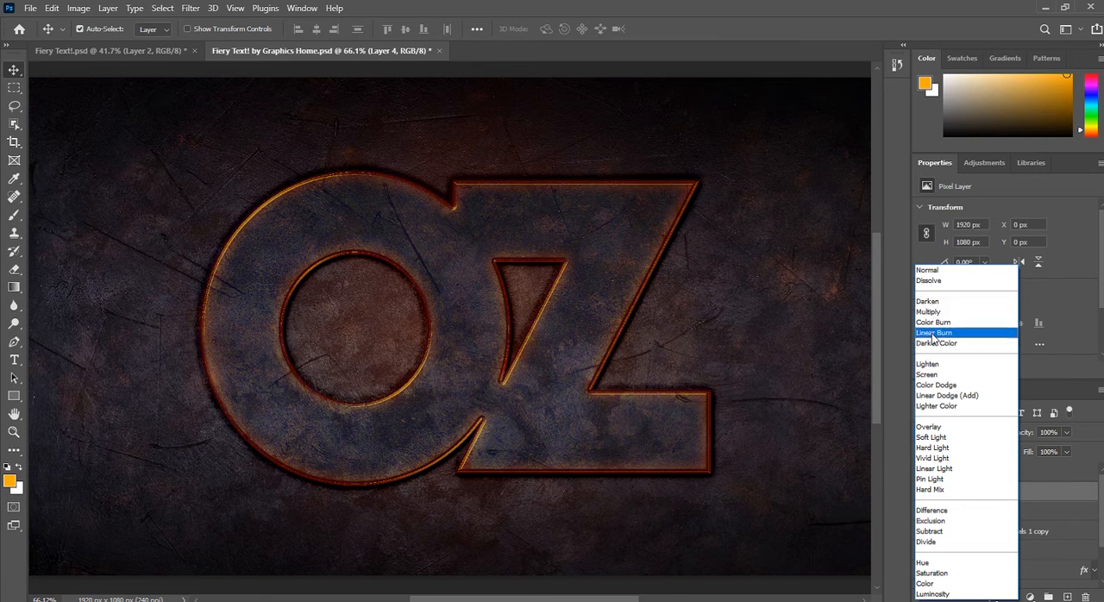
{"action": "left_click", "coordinate": [949, 385]}
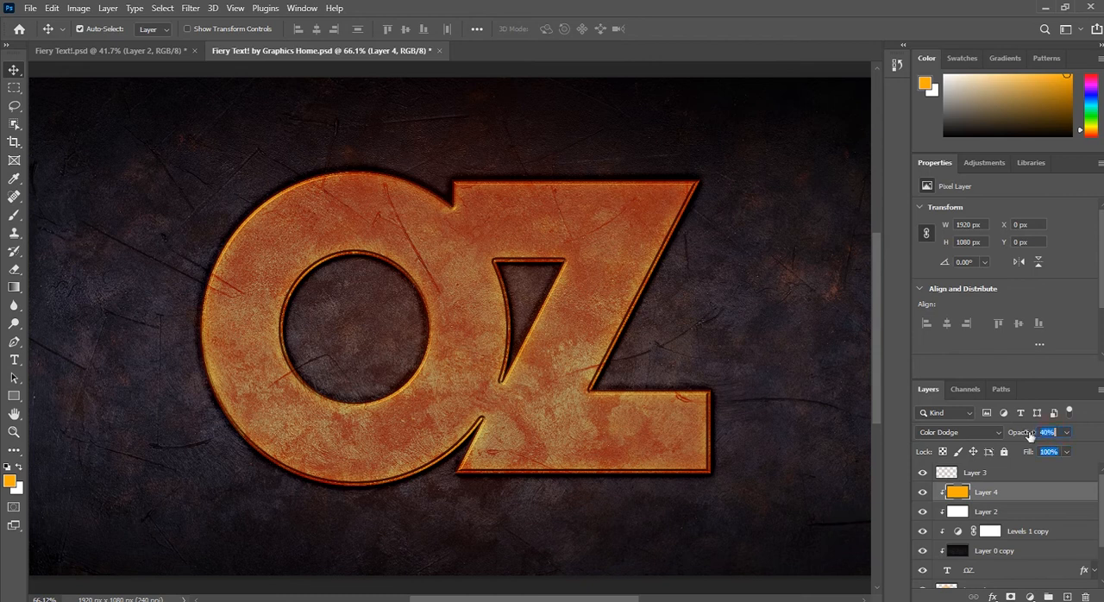
{"action": "key", "text": "Tab"}
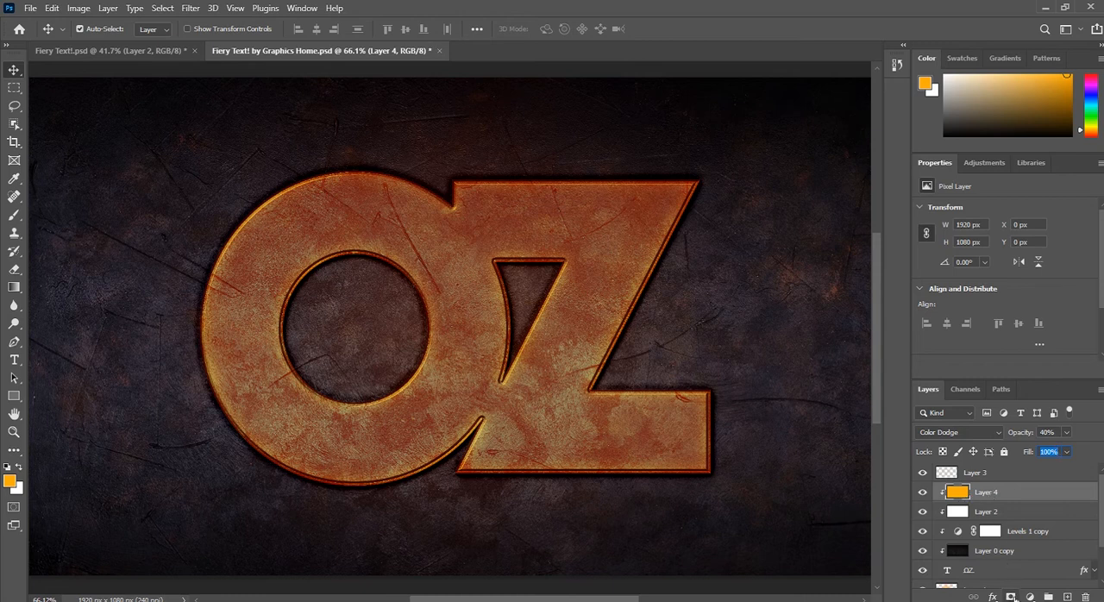
Step: Add a layer mask to Layer 4 and paint black inside the letters with a 175 px soft brush, leaving the orange along the edges
{"action": "left_click", "coordinate": [1010, 596]}
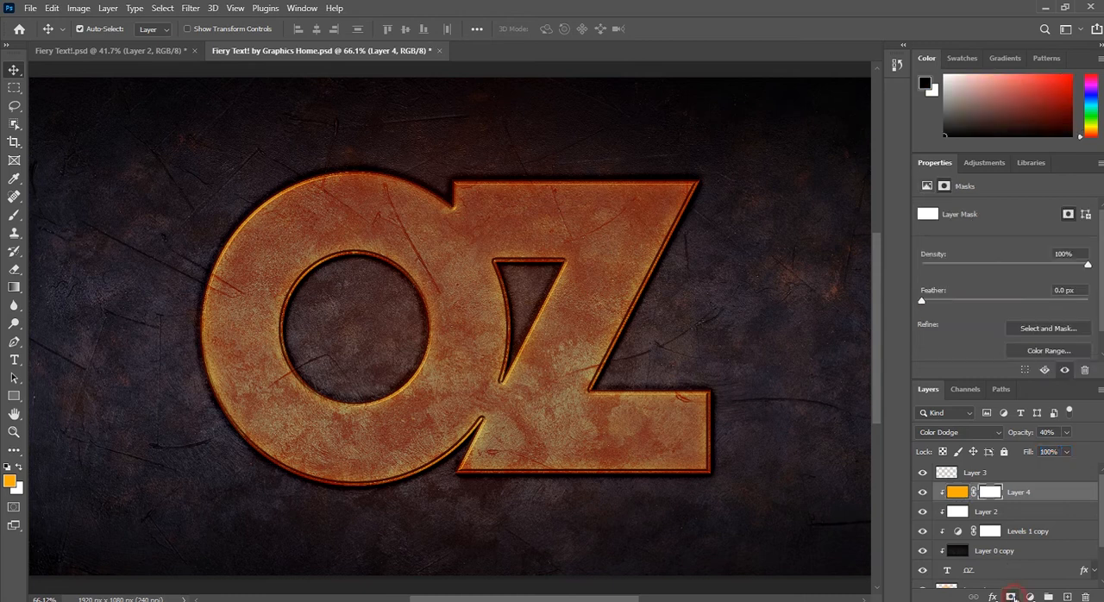
{"action": "left_click", "coordinate": [14, 215]}
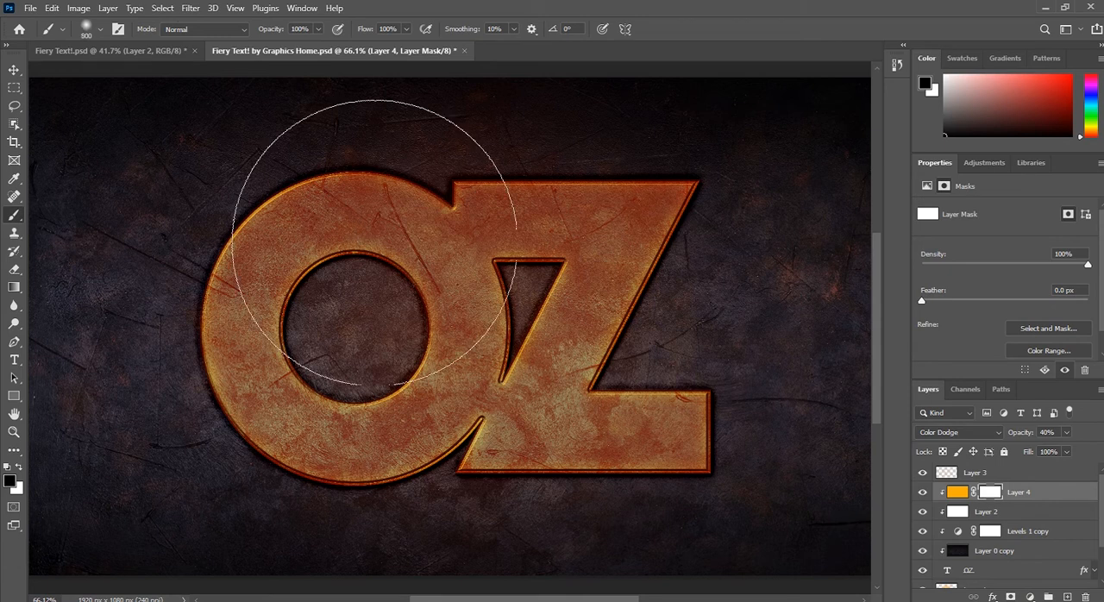
{"action": "key", "text": "bracketleft"}
{"action": "key", "text": "bracketleft"}
{"action": "key", "text": "bracketleft"}
{"action": "key", "text": "bracketleft"}
{"action": "key", "text": "bracketleft"}
{"action": "key", "text": "bracketleft"}
{"action": "key", "text": "bracketleft"}
{"action": "key", "text": "bracketleft"}
{"action": "key", "text": "bracketleft"}
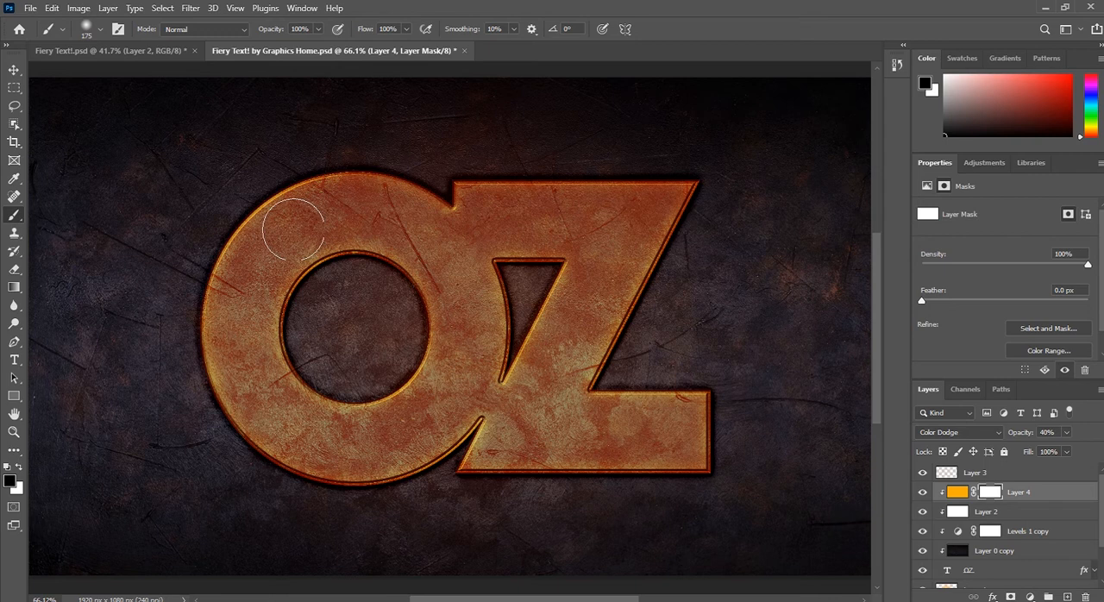
{"action": "mouse_move", "coordinate": [294, 229]}
{"action": "left_mouse_down"}
{"action": "mouse_move", "coordinate": [256, 263]}
{"action": "mouse_move", "coordinate": [248, 288]}
{"action": "mouse_move", "coordinate": [285, 239]}
{"action": "mouse_move", "coordinate": [251, 288]}
{"action": "mouse_move", "coordinate": [243, 342]}
{"action": "mouse_move", "coordinate": [254, 370]}
{"action": "mouse_move", "coordinate": [247, 323]}
{"action": "mouse_move", "coordinate": [285, 414]}
{"action": "mouse_move", "coordinate": [368, 433]}
{"action": "mouse_move", "coordinate": [314, 432]}
{"action": "mouse_move", "coordinate": [325, 438]}
{"action": "mouse_move", "coordinate": [363, 439]}
{"action": "mouse_move", "coordinate": [420, 418]}
{"action": "mouse_move", "coordinate": [452, 373]}
{"action": "mouse_move", "coordinate": [455, 260]}
{"action": "mouse_move", "coordinate": [362, 214]}
{"action": "mouse_move", "coordinate": [301, 230]}
{"action": "mouse_move", "coordinate": [308, 224]}
{"action": "mouse_move", "coordinate": [377, 220]}
{"action": "mouse_move", "coordinate": [437, 238]}
{"action": "mouse_move", "coordinate": [497, 221]}
{"action": "mouse_move", "coordinate": [629, 222]}
{"action": "mouse_move", "coordinate": [527, 222]}
{"action": "mouse_move", "coordinate": [654, 209]}
{"action": "mouse_move", "coordinate": [608, 256]}
{"action": "mouse_move", "coordinate": [550, 411]}
{"action": "mouse_move", "coordinate": [552, 346]}
{"action": "mouse_move", "coordinate": [539, 400]}
{"action": "mouse_move", "coordinate": [502, 439]}
{"action": "mouse_move", "coordinate": [661, 429]}
{"action": "mouse_move", "coordinate": [611, 429]}
{"action": "left_mouse_up"}
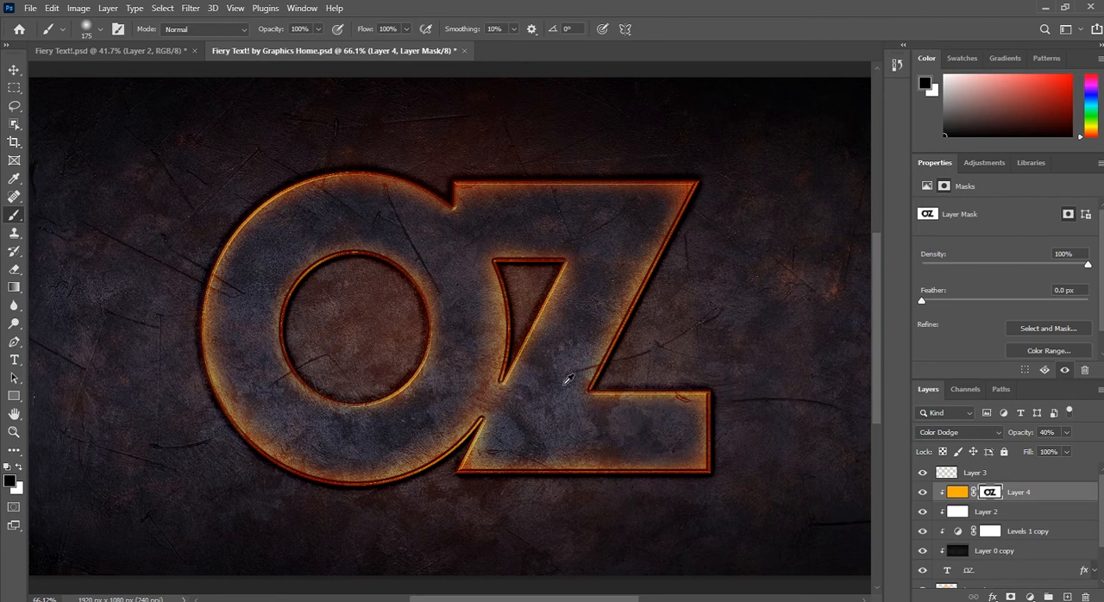
Step: Paint white on Layer 4's mask along the Z's outer diagonal and bottom edges to bring back the orange glow
{"action": "scroll", "coordinate": [565, 372], "scroll_direction": "up", "scroll_amount": 2}
{"action": "key", "text": "x"}
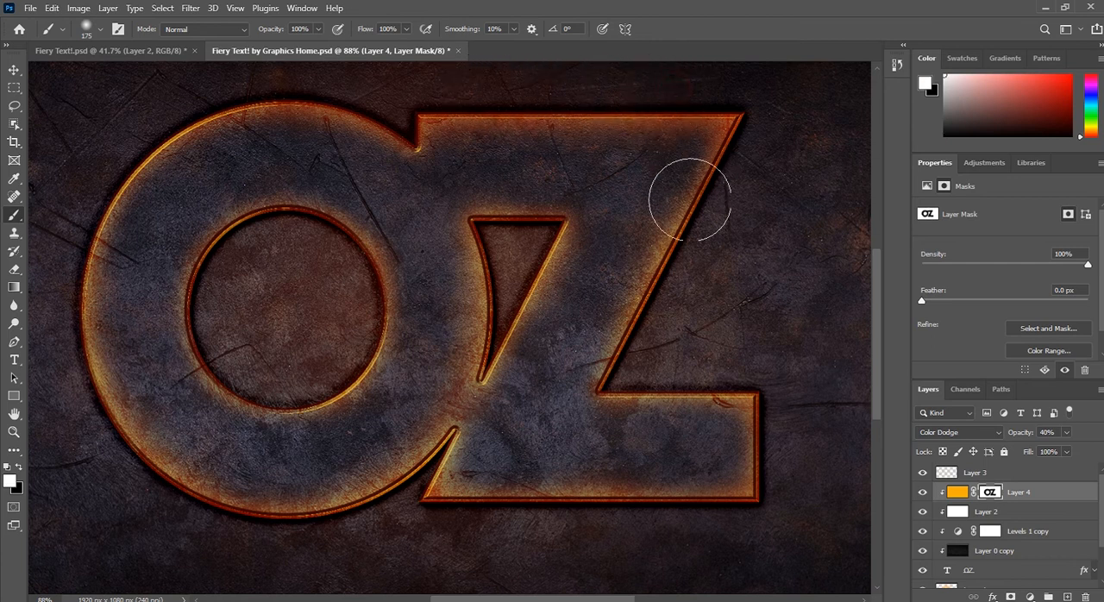
{"action": "mouse_move", "coordinate": [729, 242]}
{"action": "left_mouse_down"}
{"action": "mouse_move", "coordinate": [686, 311]}
{"action": "mouse_move", "coordinate": [739, 204]}
{"action": "left_mouse_up"}
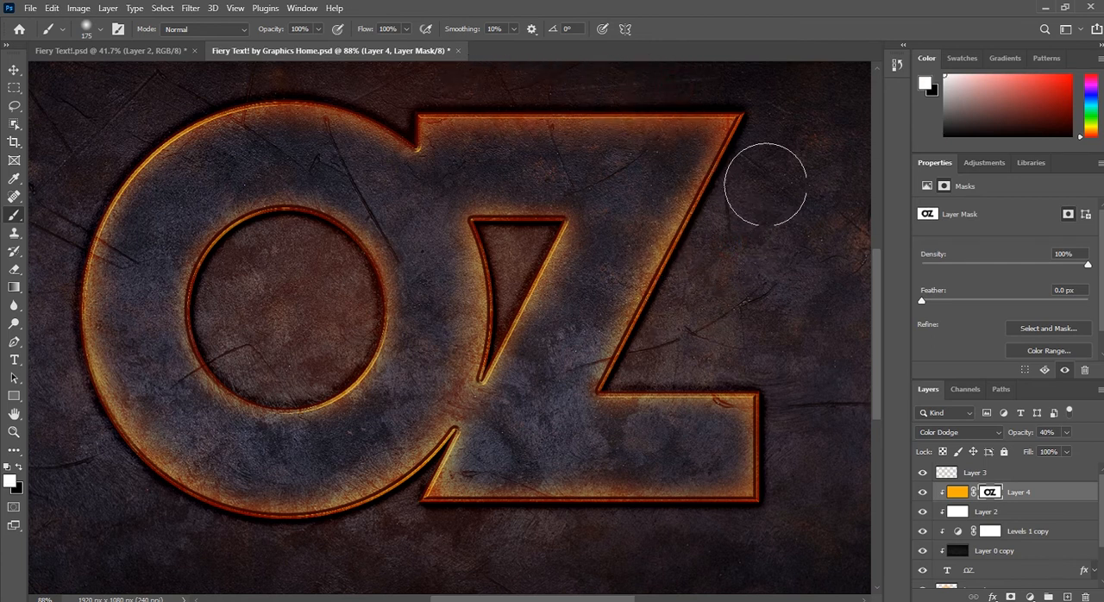
{"action": "mouse_move", "coordinate": [659, 354]}
{"action": "left_mouse_down"}
{"action": "mouse_move", "coordinate": [644, 393]}
{"action": "mouse_move", "coordinate": [697, 438]}
{"action": "mouse_move", "coordinate": [745, 362]}
{"action": "mouse_move", "coordinate": [651, 368]}
{"action": "mouse_move", "coordinate": [766, 368]}
{"action": "mouse_move", "coordinate": [808, 519]}
{"action": "mouse_move", "coordinate": [643, 547]}
{"action": "left_mouse_up"}
{"action": "mouse_move", "coordinate": [713, 537]}
{"action": "left_mouse_down"}
{"action": "mouse_move", "coordinate": [454, 541]}
{"action": "mouse_move", "coordinate": [678, 542]}
{"action": "mouse_move", "coordinate": [544, 529]}
{"action": "mouse_move", "coordinate": [744, 537]}
{"action": "mouse_move", "coordinate": [415, 537]}
{"action": "mouse_move", "coordinate": [480, 528]}
{"action": "left_mouse_up"}
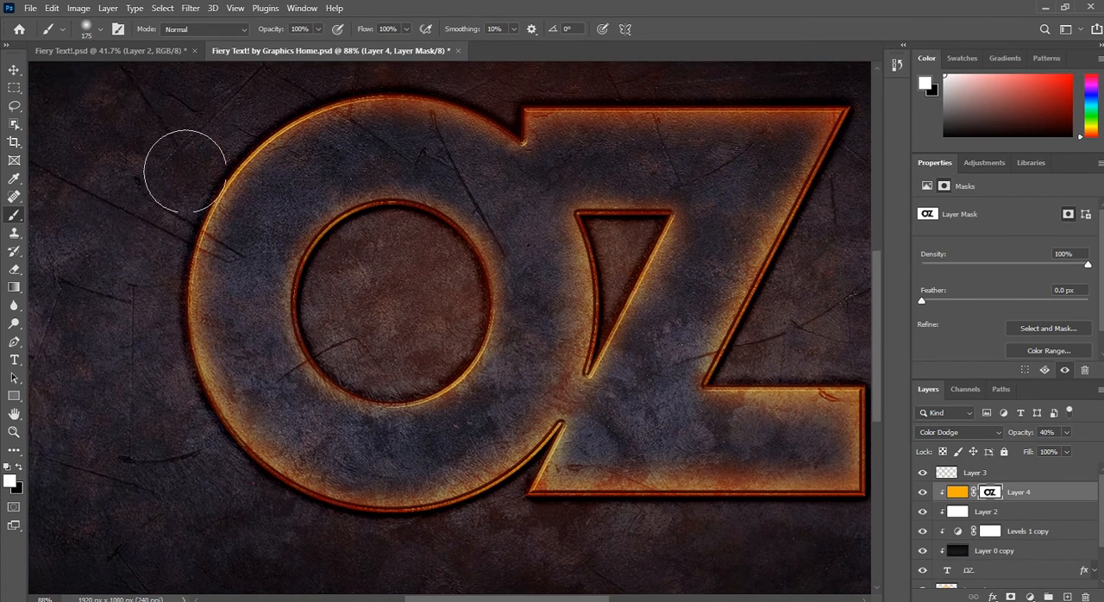
Step: Restore the orange glow along the O's lower outer edge and around its inner ring by painting white on the mask
{"action": "mouse_move", "coordinate": [192, 461]}
{"action": "left_mouse_down"}
{"action": "mouse_move", "coordinate": [335, 515]}
{"action": "mouse_move", "coordinate": [445, 540]}
{"action": "mouse_move", "coordinate": [225, 522]}
{"action": "mouse_move", "coordinate": [321, 535]}
{"action": "left_mouse_up"}
{"action": "left_click_drag", "start_coordinate": [471, 496], "coordinate": [446, 501]}
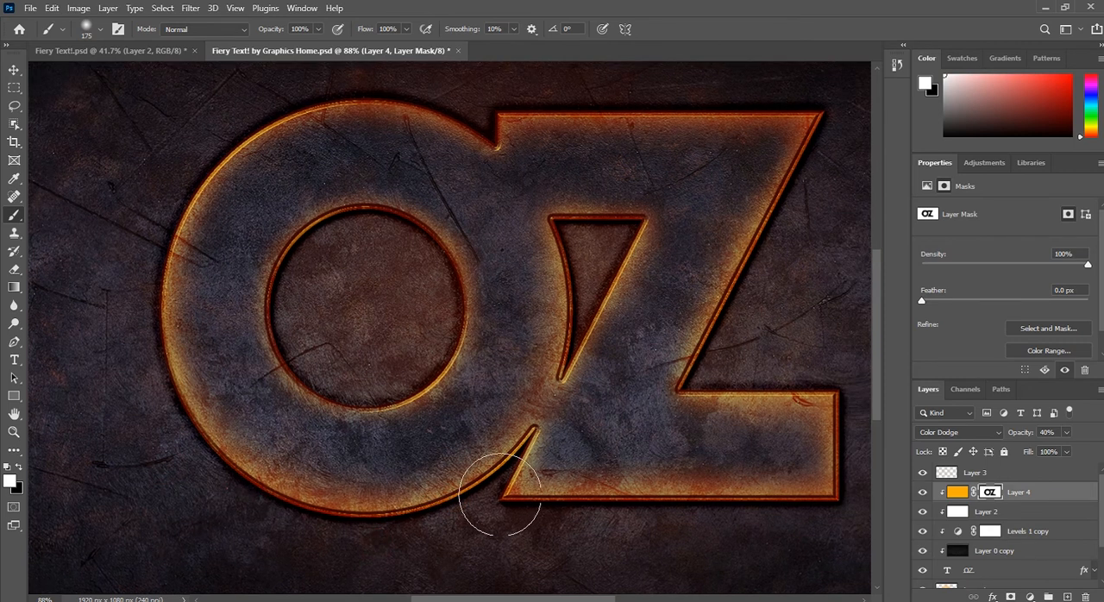
{"action": "mouse_move", "coordinate": [382, 247]}
{"action": "left_mouse_down"}
{"action": "mouse_move", "coordinate": [348, 246]}
{"action": "mouse_move", "coordinate": [318, 272]}
{"action": "mouse_move", "coordinate": [302, 310]}
{"action": "mouse_move", "coordinate": [321, 349]}
{"action": "mouse_move", "coordinate": [397, 368]}
{"action": "mouse_move", "coordinate": [425, 315]}
{"action": "left_mouse_up"}
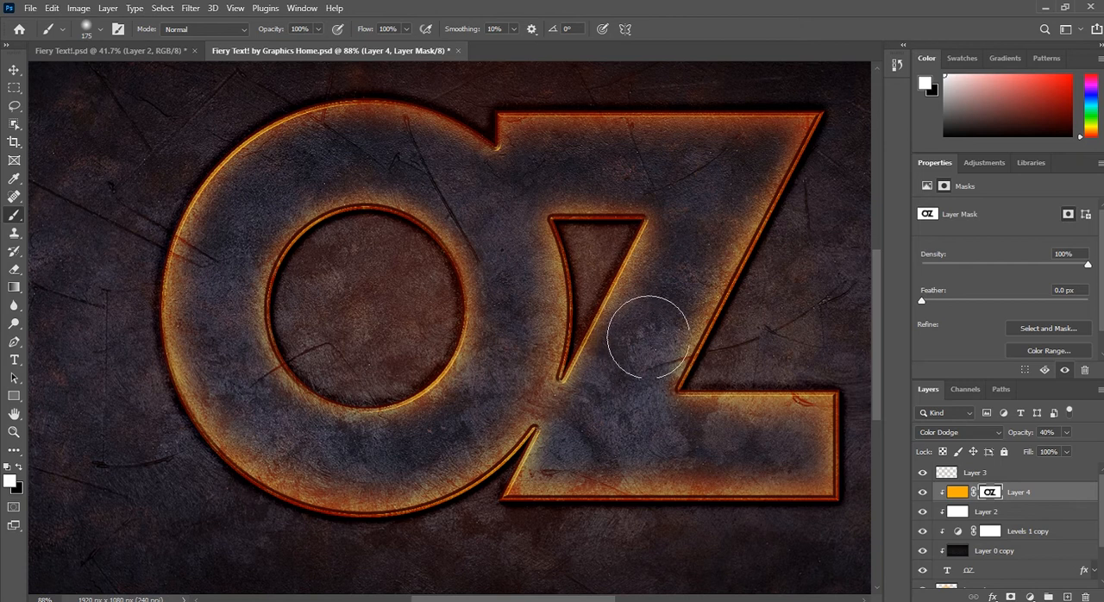
Step: Refine the mask with an 80 px brush, painting white at the Z's inner corner and triangular opening, and black over the Z's interior
{"action": "key", "text": "x"}
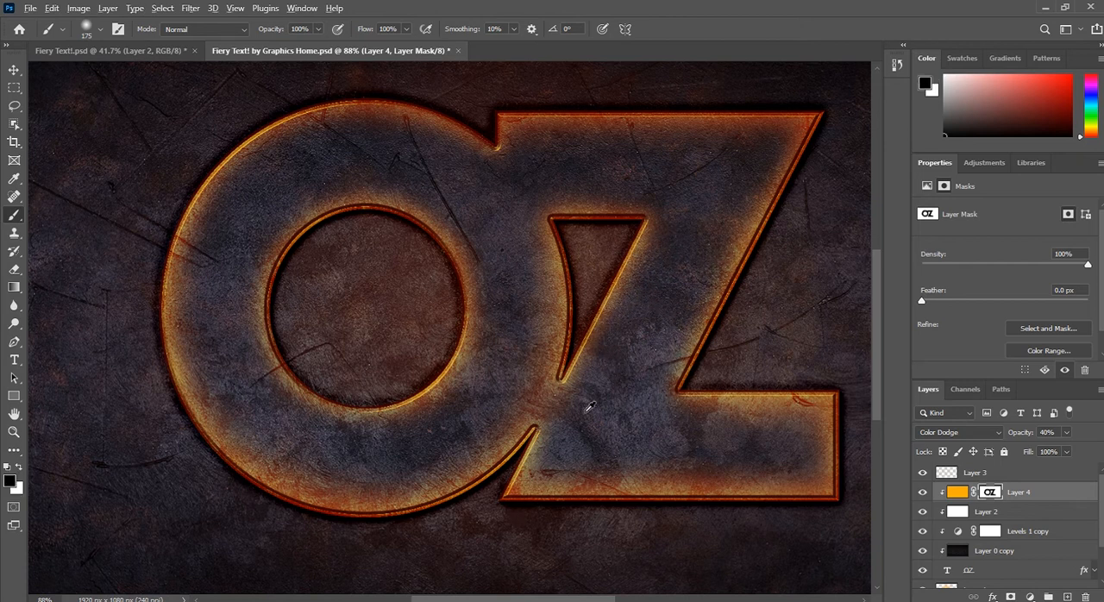
{"action": "scroll", "coordinate": [672, 374], "scroll_direction": "down", "scroll_amount": 3}
{"action": "scroll", "coordinate": [670, 388], "scroll_direction": "up", "scroll_amount": 4}
{"action": "key", "text": "x"}
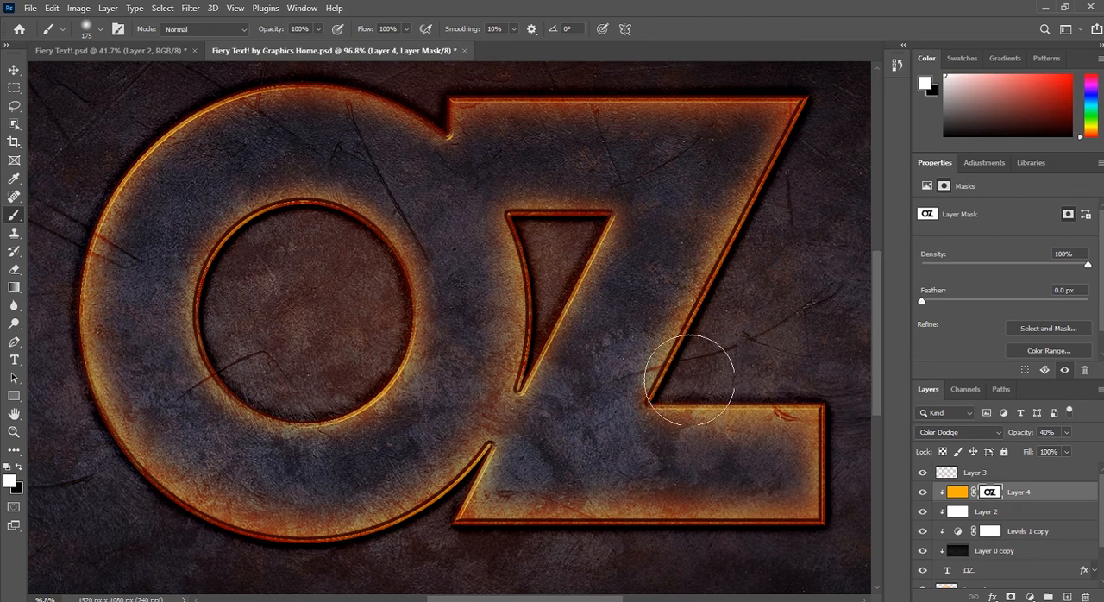
{"action": "key", "text": "bracketleft"}
{"action": "key", "text": "bracketleft"}
{"action": "key", "text": "bracketleft"}
{"action": "key", "text": "bracketleft"}
{"action": "key", "text": "bracketleft"}
{"action": "mouse_move", "coordinate": [662, 395]}
{"action": "left_mouse_down"}
{"action": "mouse_move", "coordinate": [646, 404]}
{"action": "mouse_move", "coordinate": [656, 400]}
{"action": "left_mouse_up"}
{"action": "mouse_move", "coordinate": [561, 290]}
{"action": "left_mouse_down"}
{"action": "mouse_move", "coordinate": [543, 346]}
{"action": "mouse_move", "coordinate": [517, 374]}
{"action": "mouse_move", "coordinate": [584, 227]}
{"action": "mouse_move", "coordinate": [605, 223]}
{"action": "mouse_move", "coordinate": [561, 222]}
{"action": "mouse_move", "coordinate": [505, 246]}
{"action": "left_mouse_up"}
{"action": "key", "text": "x"}
{"action": "mouse_move", "coordinate": [621, 178]}
{"action": "left_mouse_down"}
{"action": "mouse_move", "coordinate": [641, 256]}
{"action": "mouse_move", "coordinate": [629, 281]}
{"action": "left_mouse_up"}
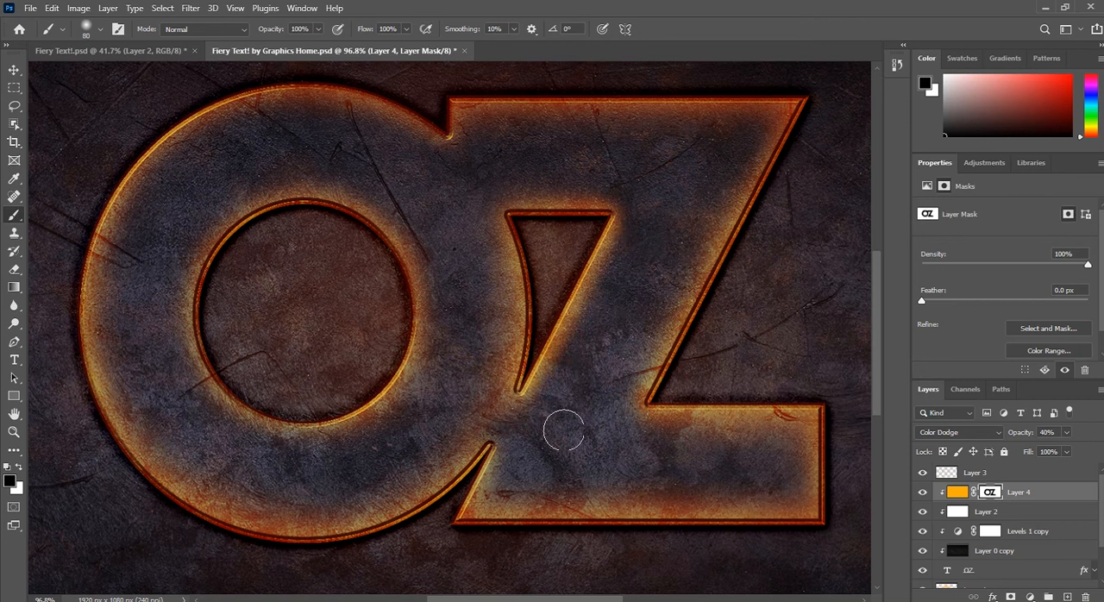
Step: Deselect all layers and examine the orange edge glow across the whole lettering and around the O
{"action": "scroll", "coordinate": [455, 393], "scroll_direction": "down", "scroll_amount": 3}
{"action": "scroll", "coordinate": [438, 308], "scroll_direction": "up", "scroll_amount": 2}
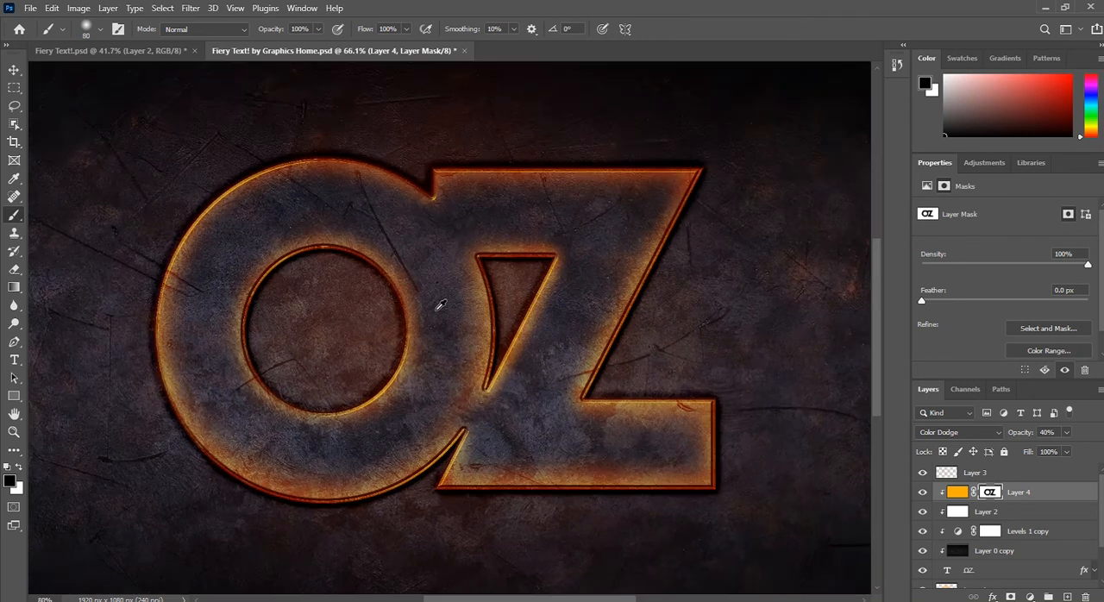
{"action": "scroll", "coordinate": [440, 305], "scroll_direction": "down", "scroll_amount": 3}
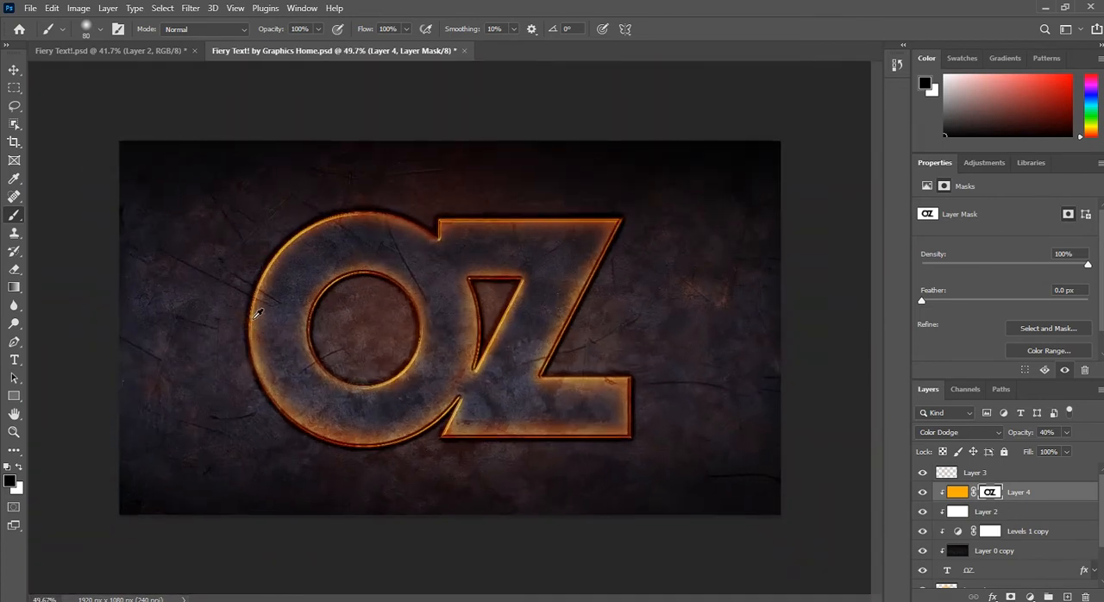
{"action": "left_click", "coordinate": [14, 69]}
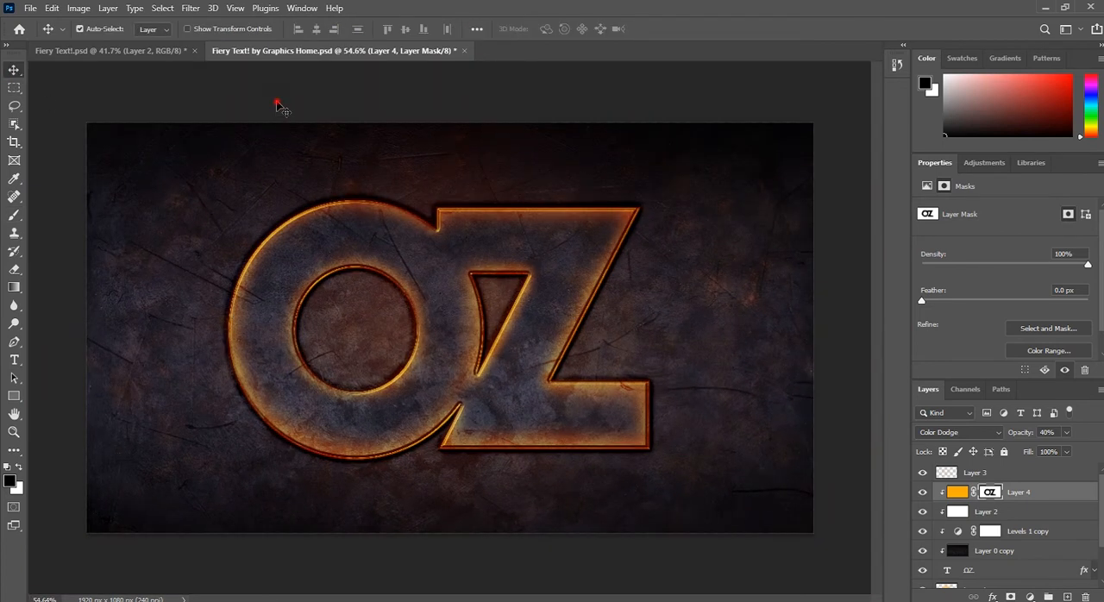
{"action": "left_click", "coordinate": [276, 104]}
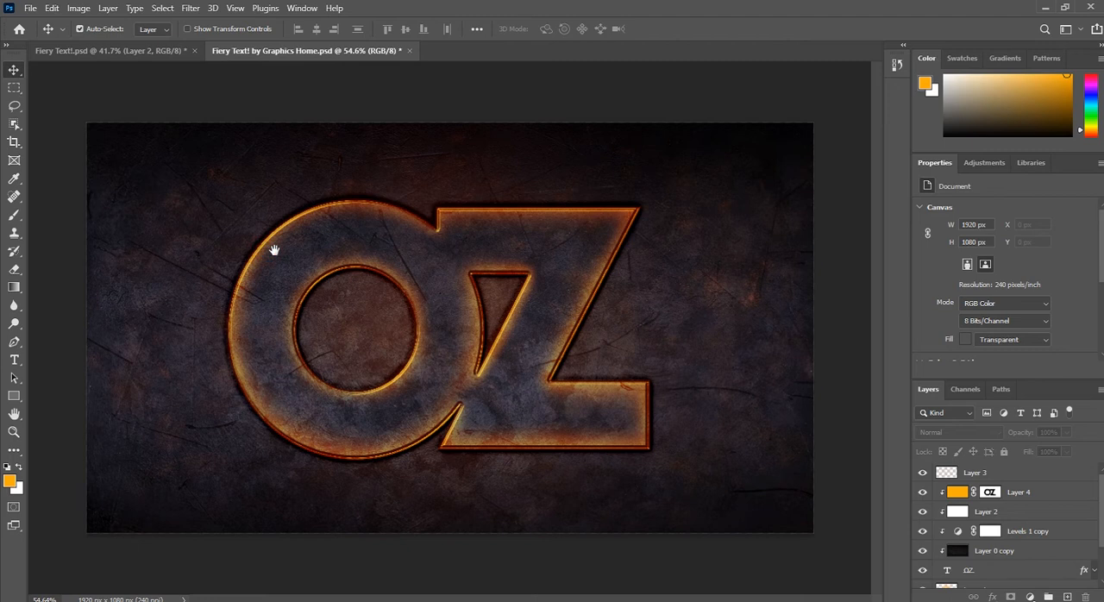
{"action": "scroll", "coordinate": [469, 339], "scroll_direction": "down", "scroll_amount": 2}
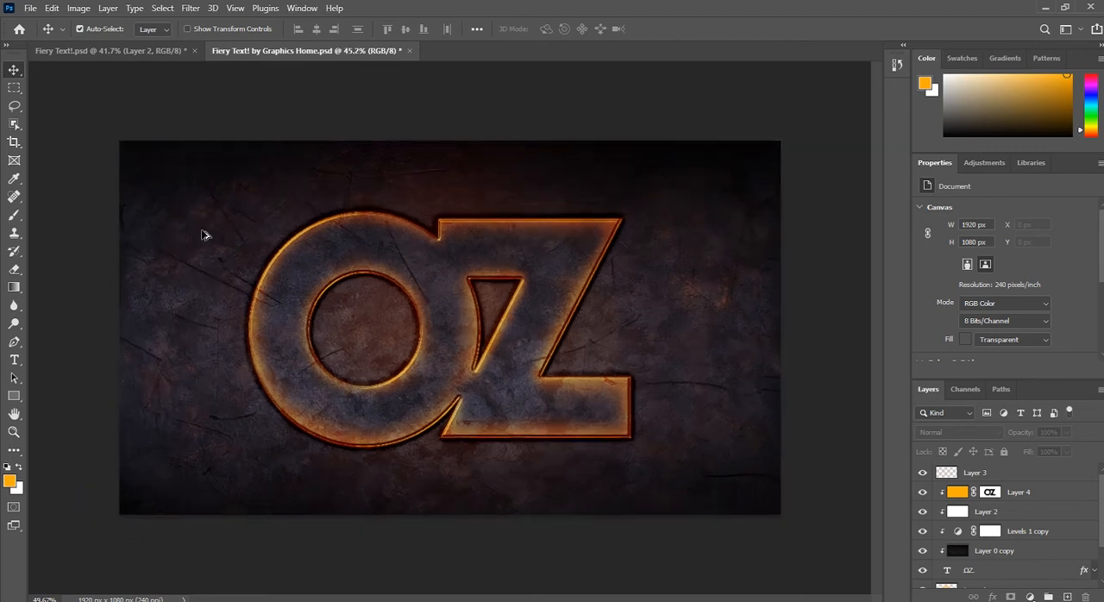
{"action": "scroll", "coordinate": [202, 231], "scroll_direction": "up", "scroll_amount": 3}
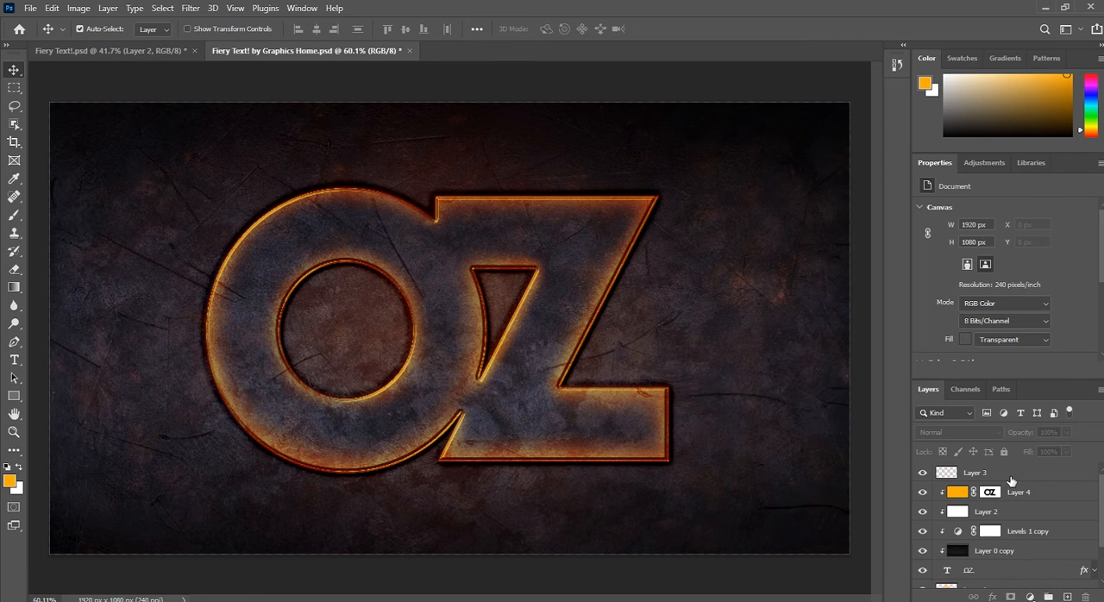
{"action": "scroll", "coordinate": [233, 293], "scroll_direction": "up", "scroll_amount": 3}
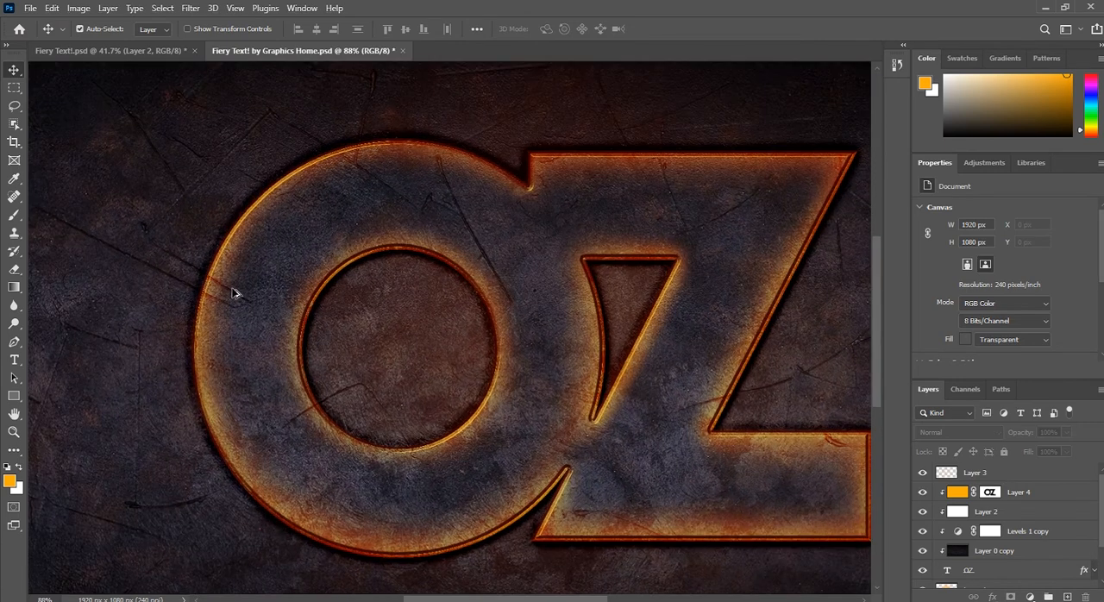
Step: Get the Pen tool ready and add a new empty layer directly above Layer 3
{"action": "left_click_drag", "start_coordinate": [405, 276], "coordinate": [429, 277]}
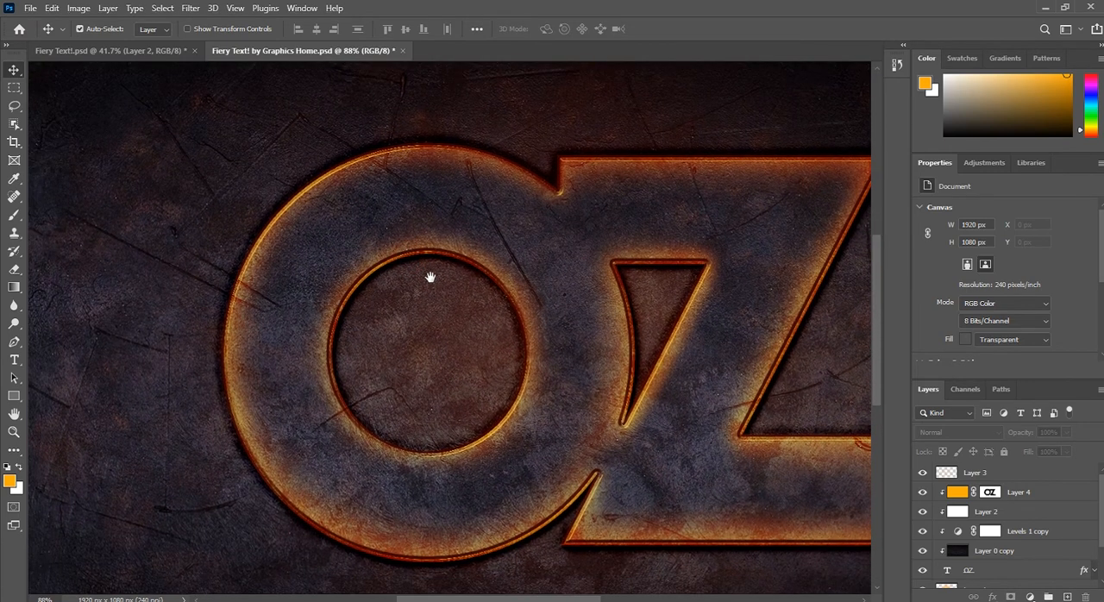
{"action": "left_click", "coordinate": [14, 343]}
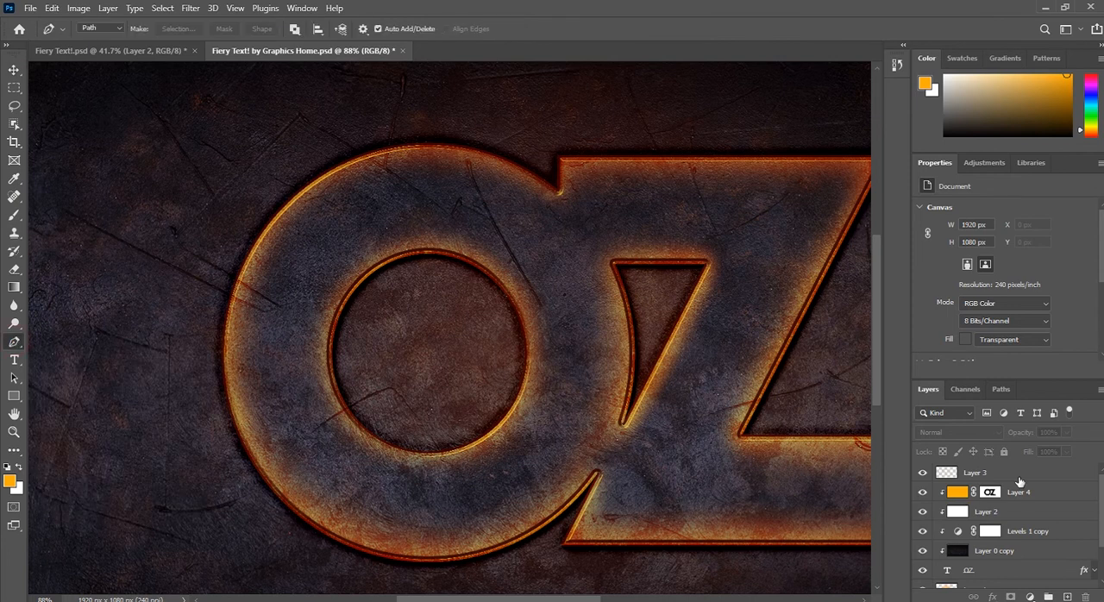
{"action": "left_click", "coordinate": [1036, 472]}
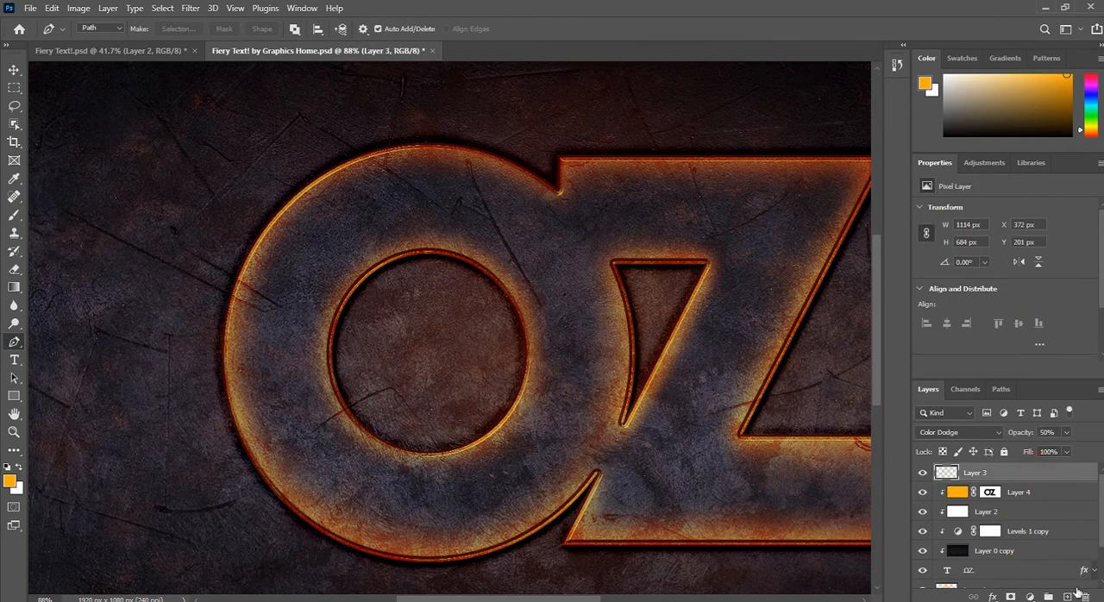
{"action": "left_click", "coordinate": [1067, 596]}
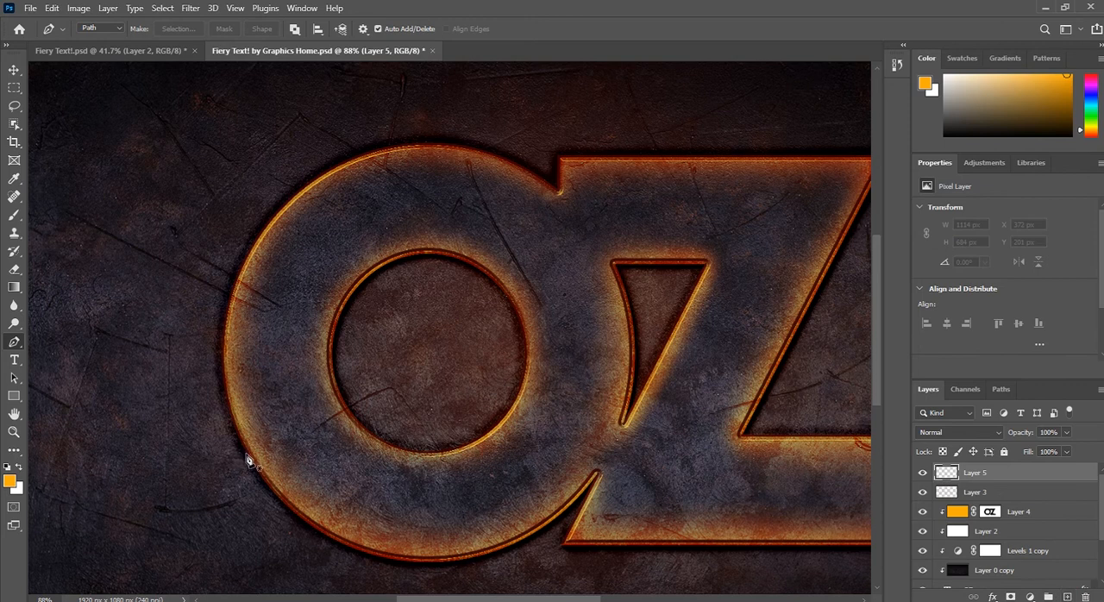
Step: Draw an open curved path up the O's outer left edge in Path mode, with its upper end rising slightly off the letter
{"action": "left_click", "coordinate": [100, 30]}
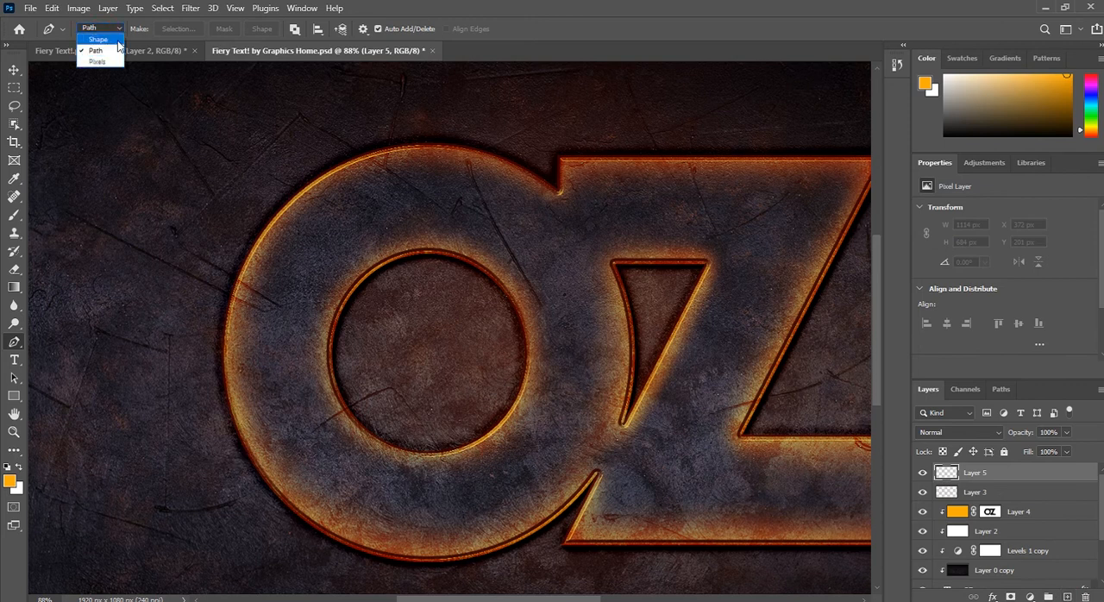
{"action": "left_click", "coordinate": [92, 52]}
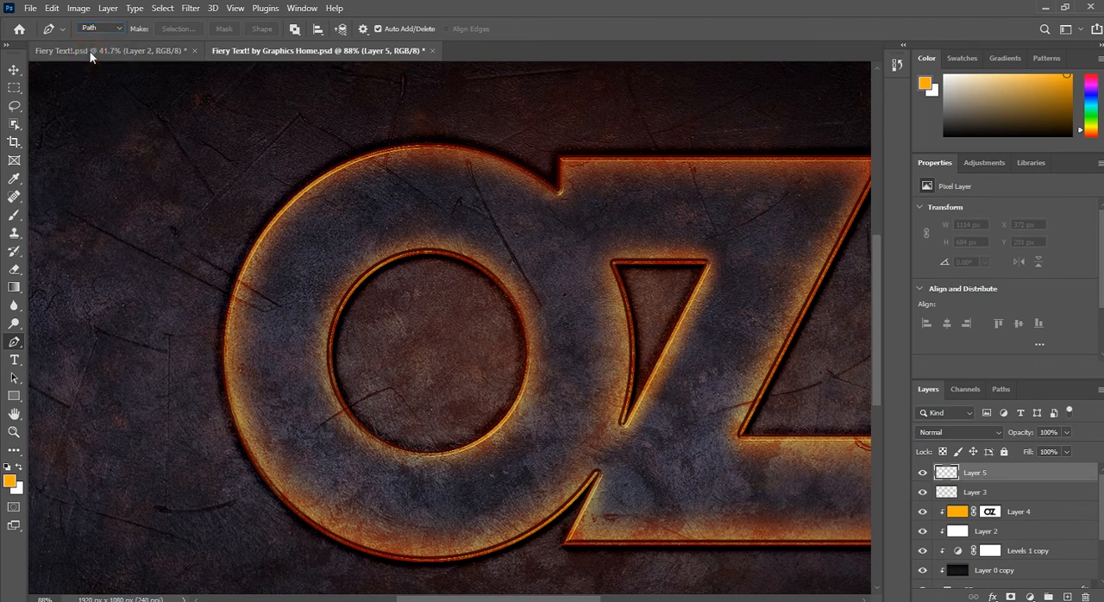
{"action": "left_click", "coordinate": [249, 455]}
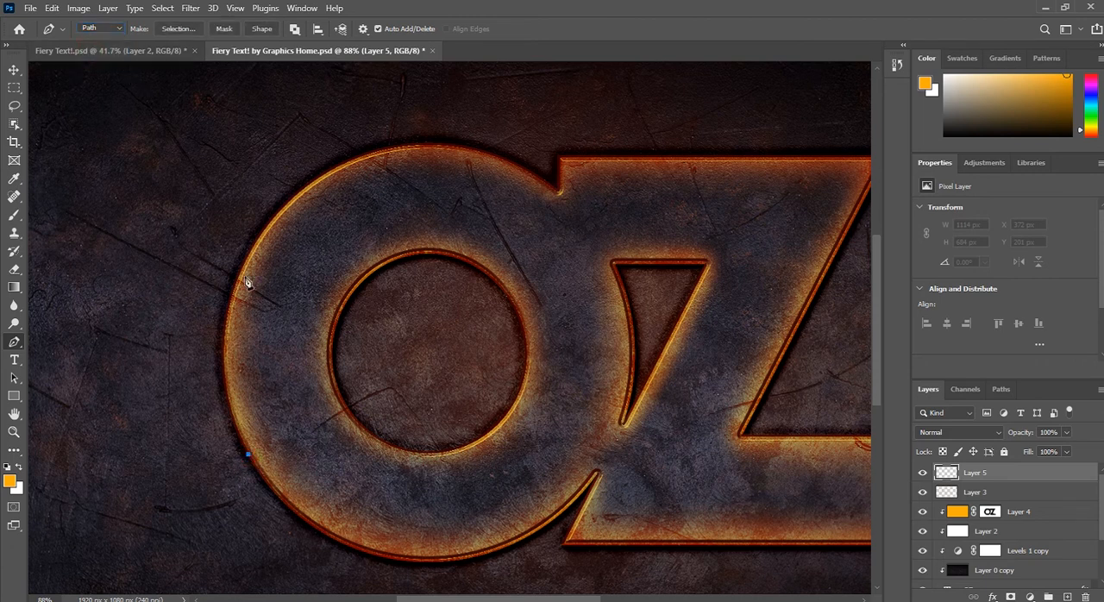
{"action": "left_click_drag", "start_coordinate": [263, 221], "coordinate": [284, 166]}
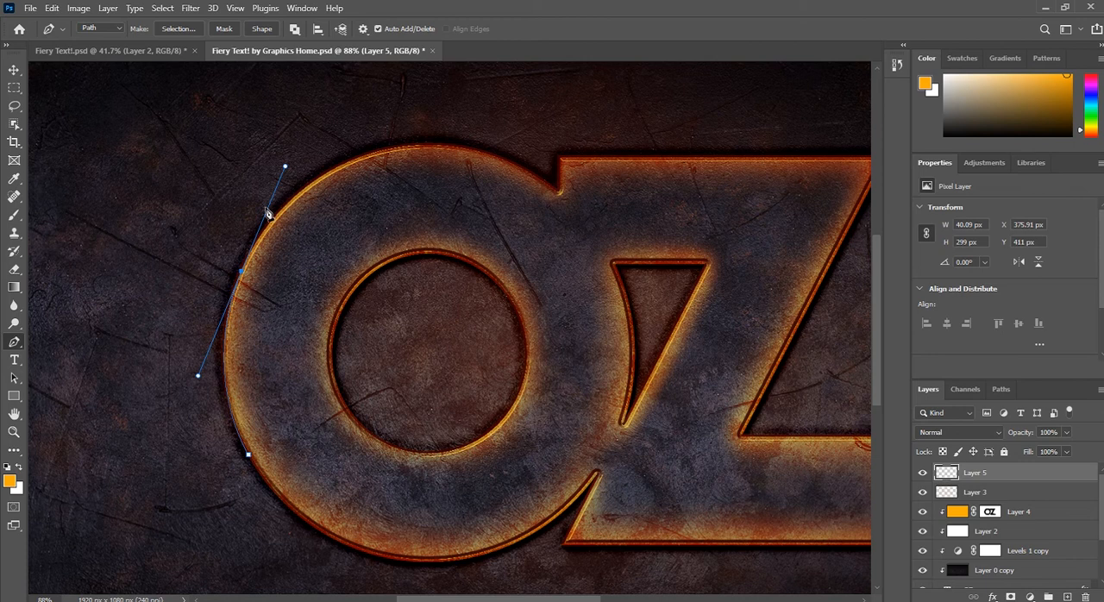
{"action": "left_click", "coordinate": [242, 275]}
{"action": "left_click_drag", "start_coordinate": [263, 200], "coordinate": [264, 162]}
{"action": "left_click", "coordinate": [15, 70]}
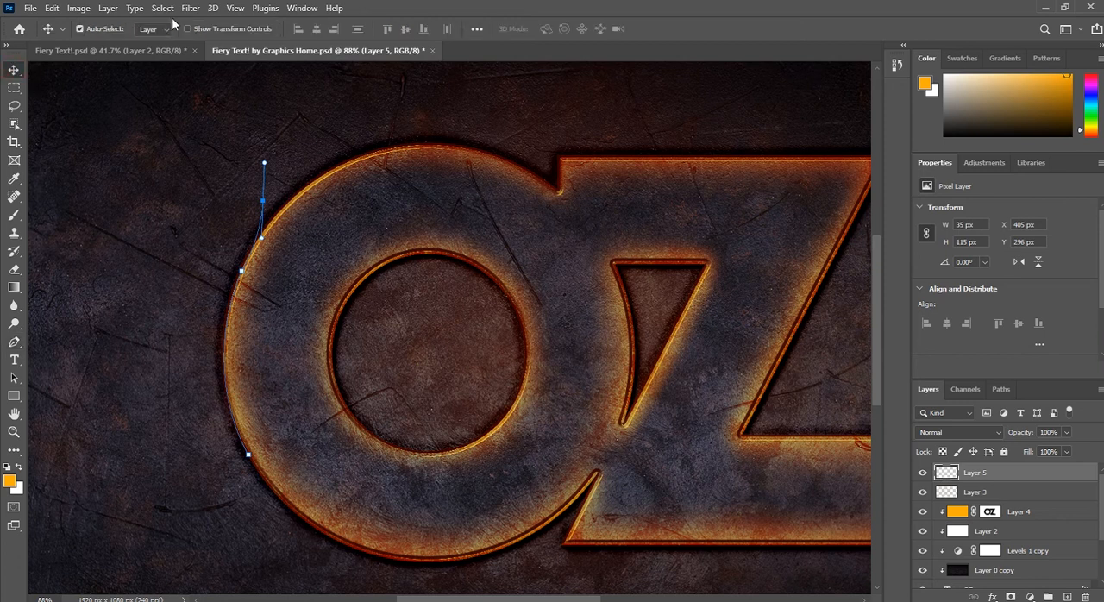
Step: Render a flame on Layer 5 using One Flame Along Path at Fine (Very Slow) quality, then dismiss the path
{"action": "left_click", "coordinate": [191, 9]}
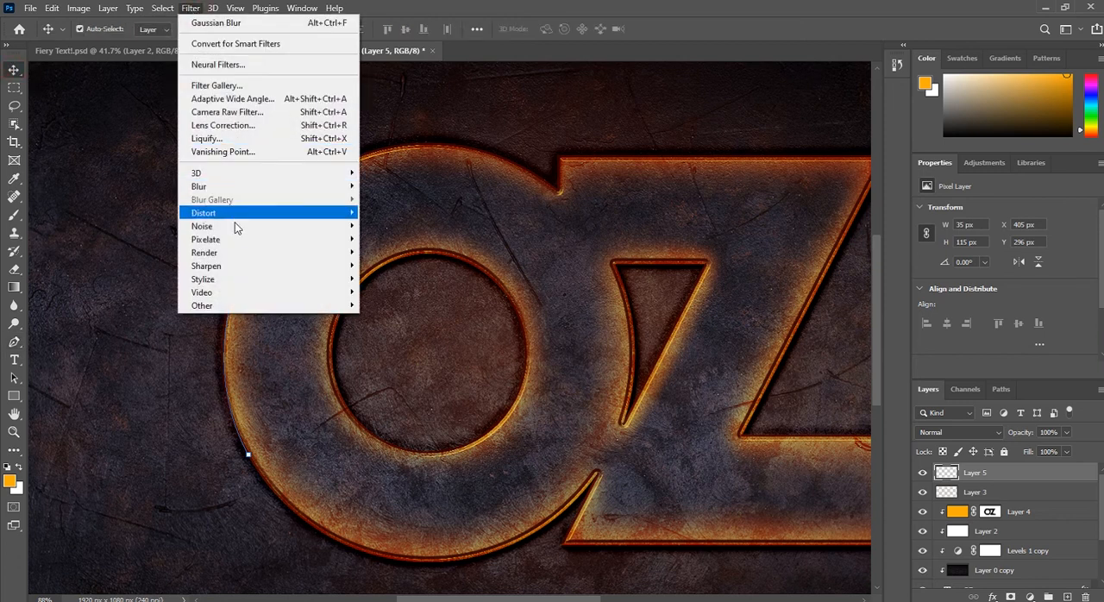
{"action": "mouse_move", "coordinate": [240, 250]}
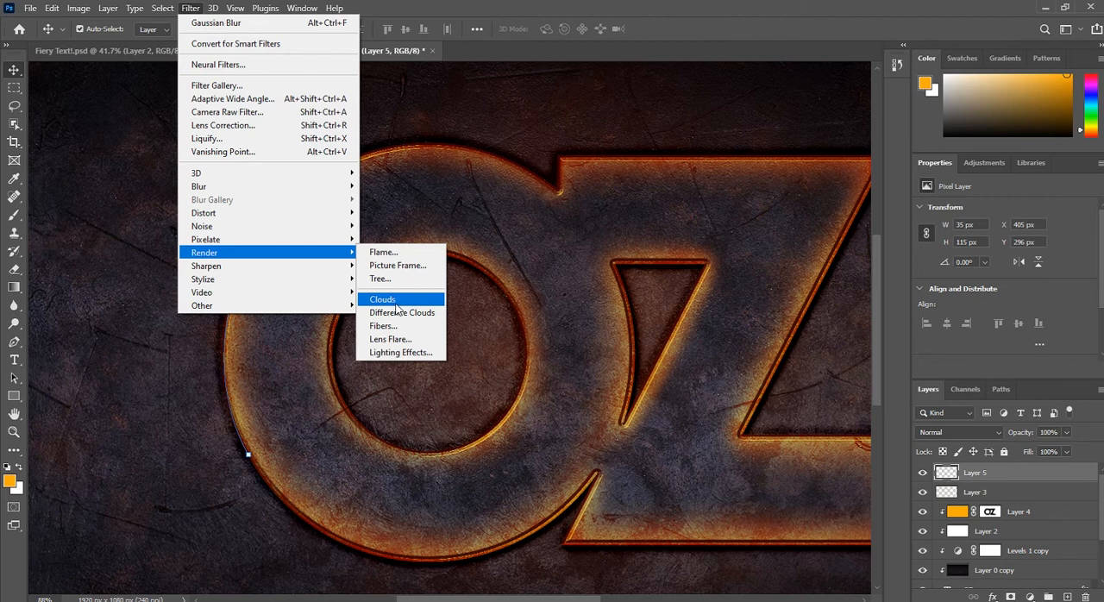
{"action": "left_click", "coordinate": [394, 257]}
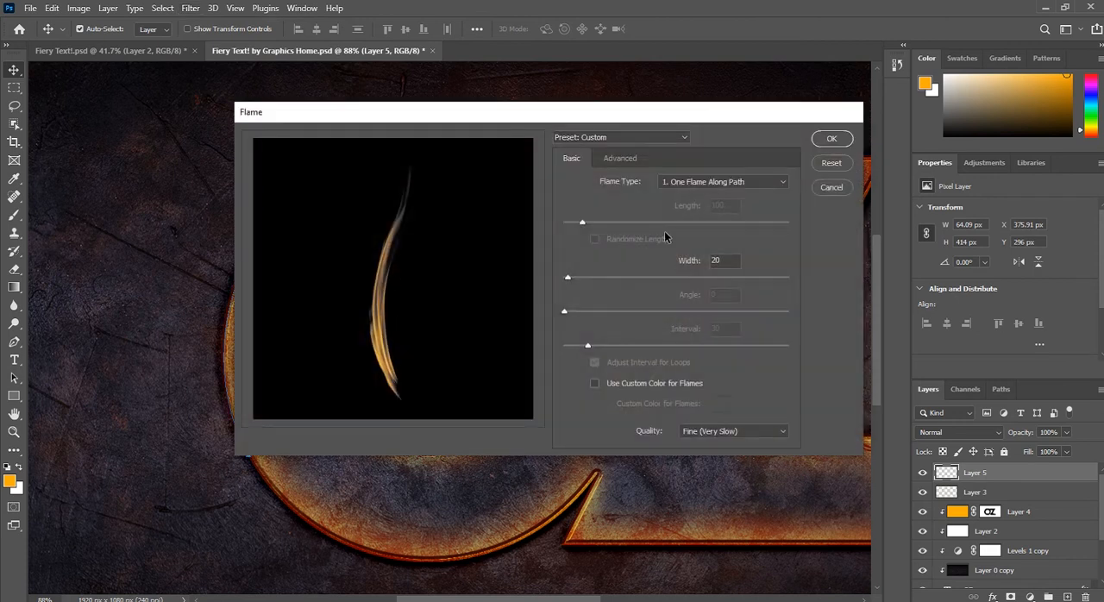
{"action": "left_click", "coordinate": [776, 183]}
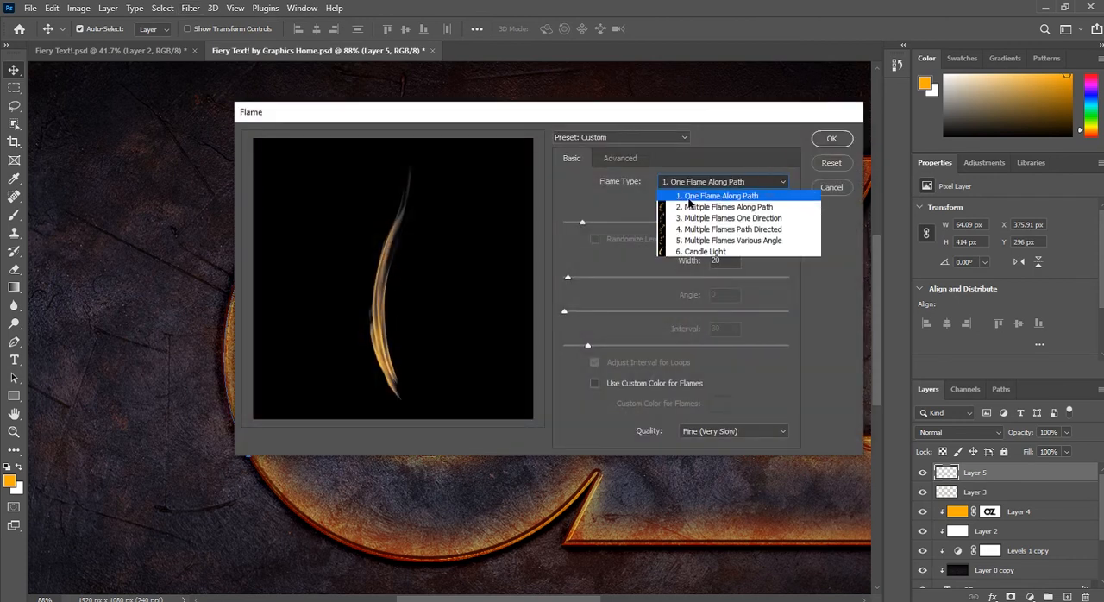
{"action": "left_click", "coordinate": [763, 196]}
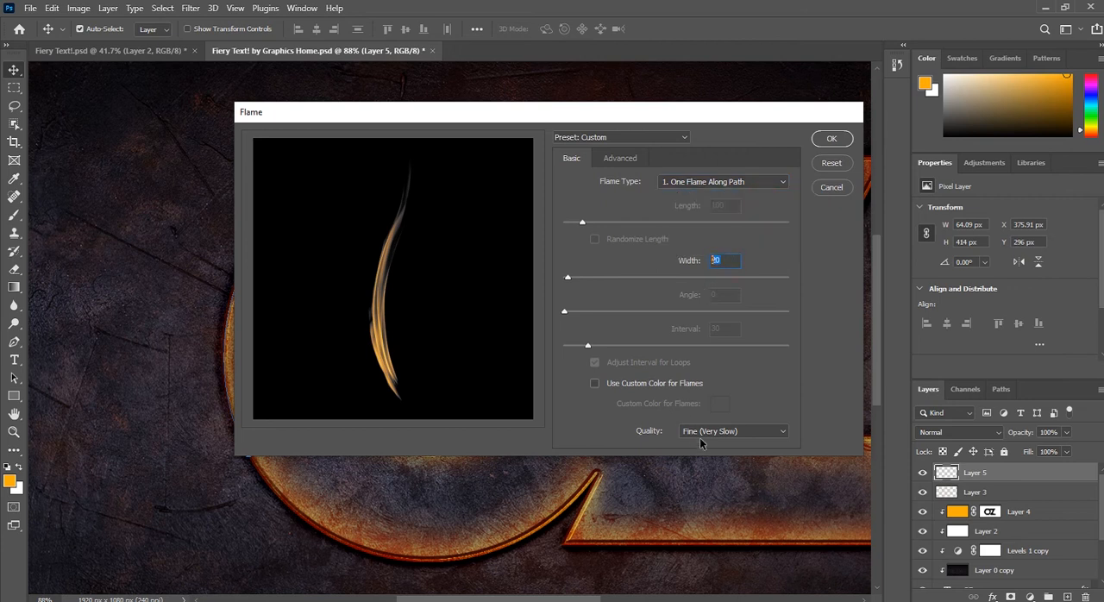
{"action": "left_click", "coordinate": [724, 434]}
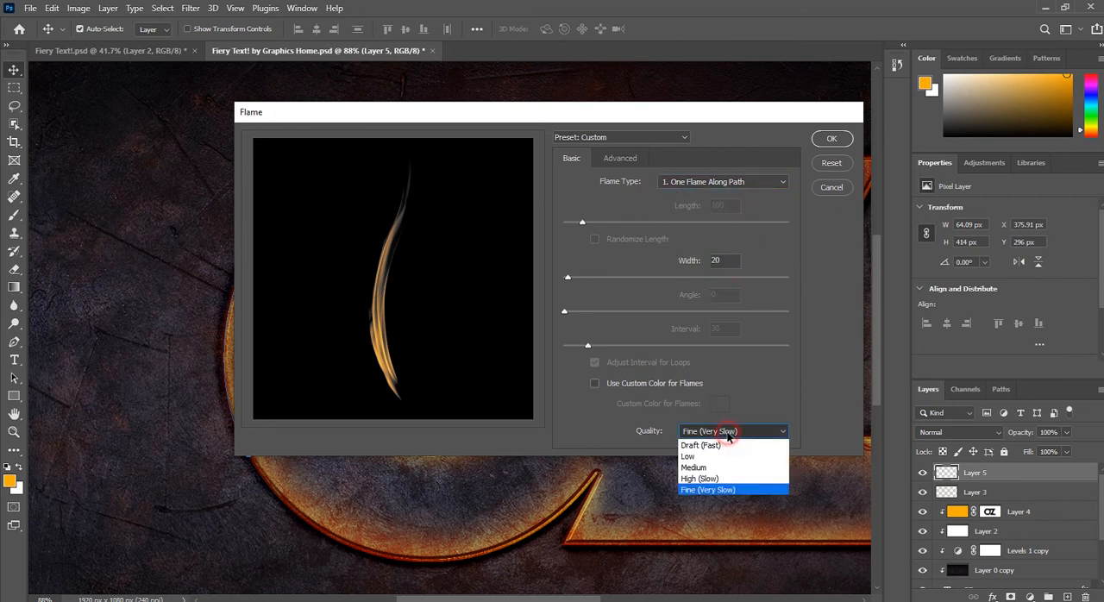
{"action": "left_click", "coordinate": [700, 489]}
{"action": "left_click", "coordinate": [840, 138]}
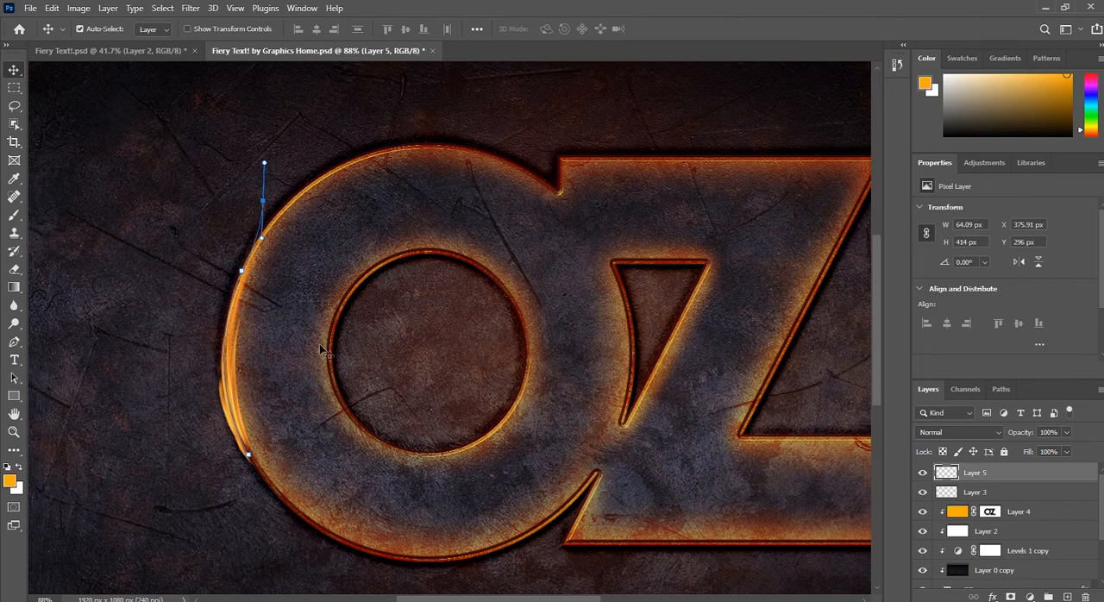
{"action": "key", "text": "Return"}
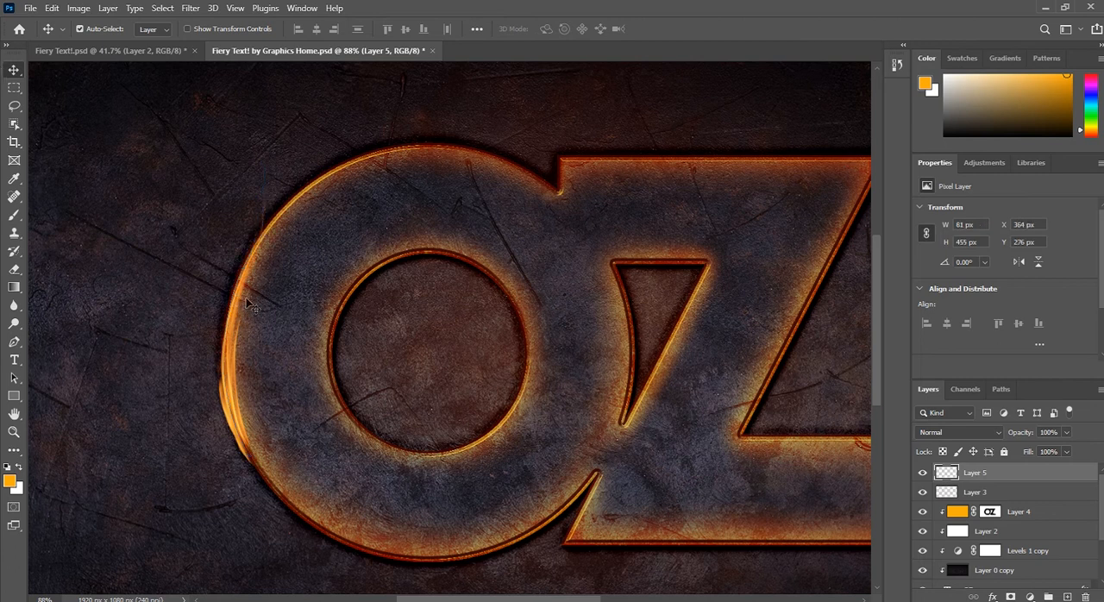
Step: Scale the flame proportionally to 114.82% with Free Transform, extending it upward along the O's left edge
{"action": "key", "text": "ctrl+t"}
{"action": "scroll", "coordinate": [239, 220], "scroll_direction": "up", "scroll_amount": 3}
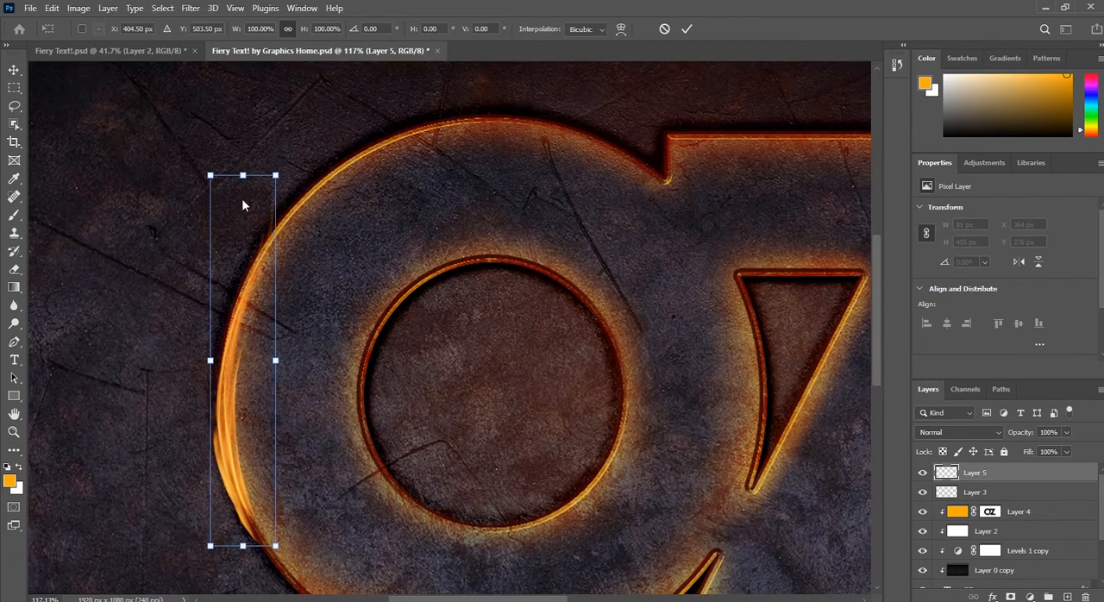
{"action": "left_click_drag", "start_coordinate": [242, 175], "coordinate": [265, 117]}
{"action": "scroll", "coordinate": [277, 210], "scroll_direction": "down", "scroll_amount": 2}
{"action": "scroll", "coordinate": [278, 215], "scroll_direction": "down", "scroll_amount": 1}
Step: Warp the flame so its base and body follow the O's left curve and its tip flares upward, and commit the transform
{"action": "right_click", "coordinate": [238, 293]}
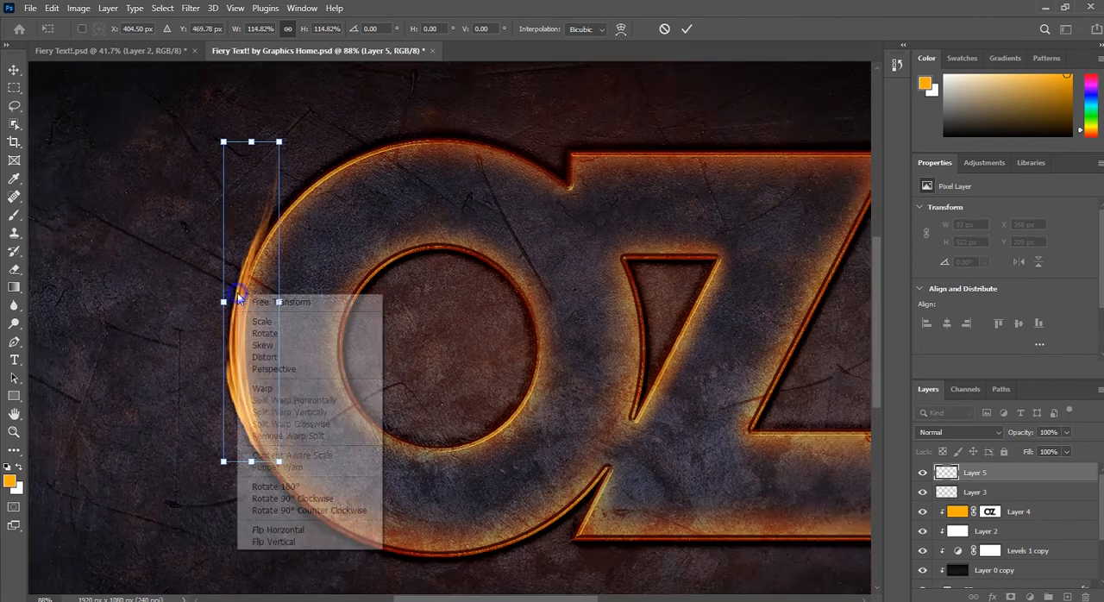
{"action": "left_click", "coordinate": [262, 388]}
{"action": "scroll", "coordinate": [243, 334], "scroll_direction": "up", "scroll_amount": 2}
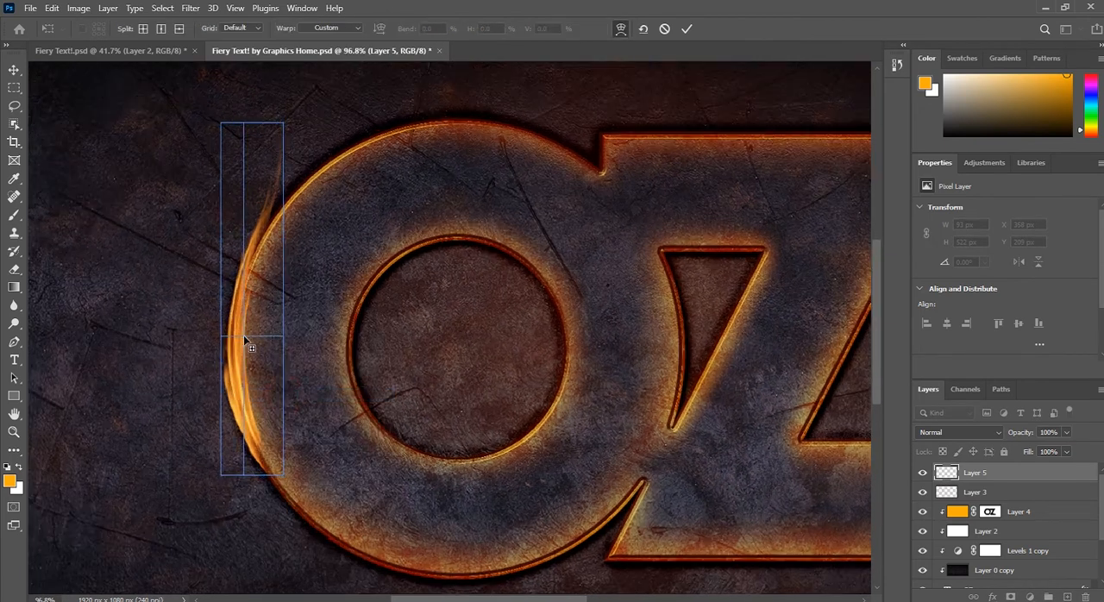
{"action": "left_click_drag", "start_coordinate": [285, 470], "coordinate": [263, 481]}
{"action": "left_click_drag", "start_coordinate": [267, 295], "coordinate": [284, 316]}
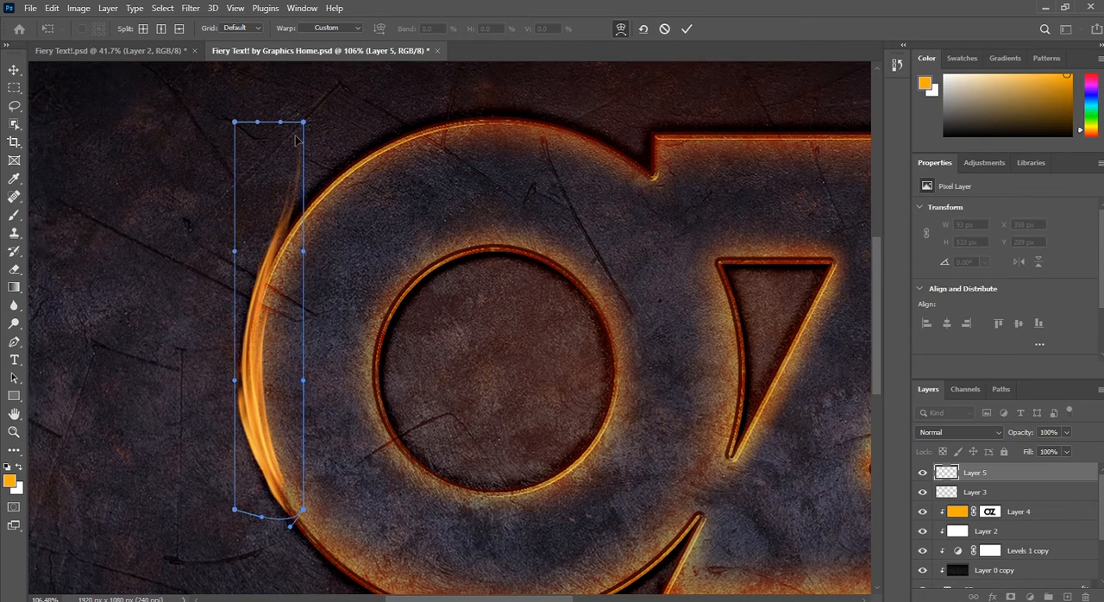
{"action": "left_click_drag", "start_coordinate": [283, 131], "coordinate": [290, 124]}
{"action": "left_click_drag", "start_coordinate": [300, 181], "coordinate": [296, 157]}
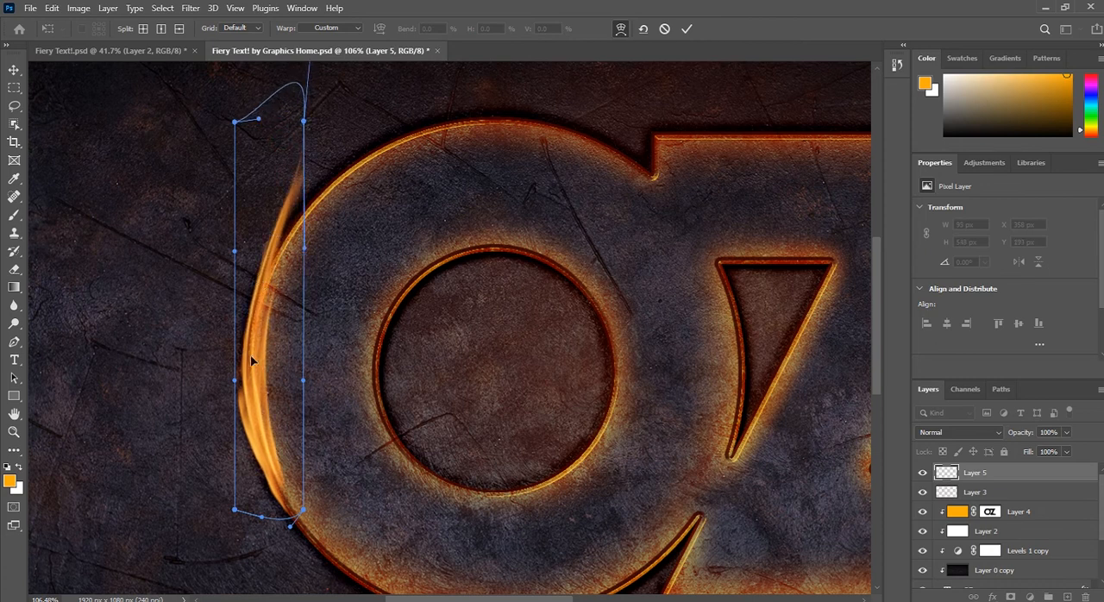
{"action": "left_click_drag", "start_coordinate": [244, 343], "coordinate": [275, 347]}
{"action": "left_click_drag", "start_coordinate": [289, 429], "coordinate": [292, 428]}
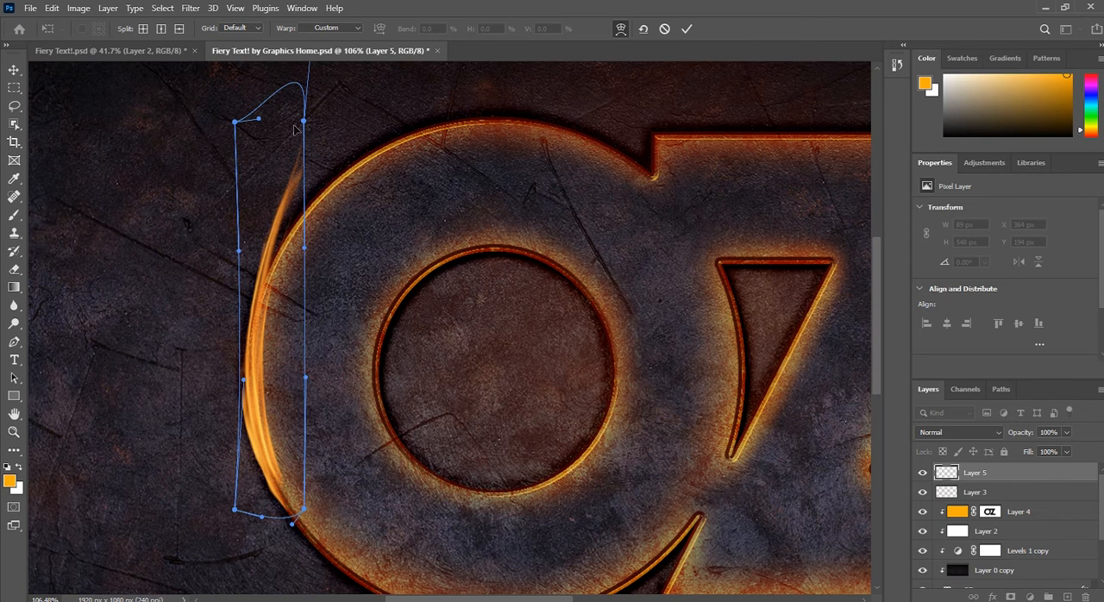
{"action": "left_click", "coordinate": [12, 67]}
Step: Draw an open curved path from the Z's inner lower corner up along its diagonal edge, bending upward onto the letter
{"action": "scroll", "coordinate": [253, 341], "scroll_direction": "down", "scroll_amount": 5}
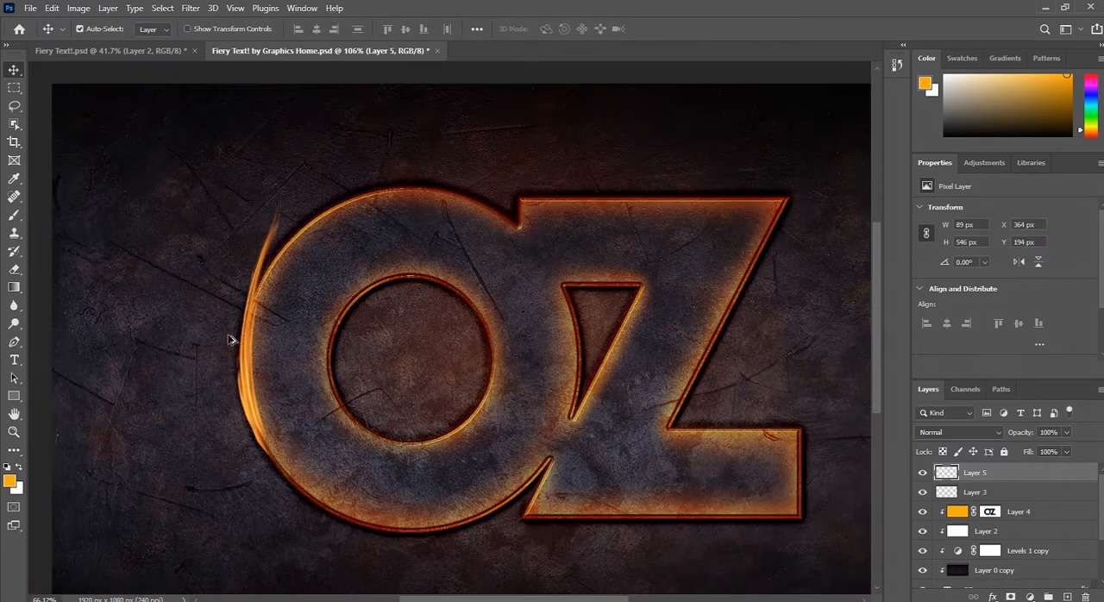
{"action": "scroll", "coordinate": [253, 340], "scroll_direction": "up", "scroll_amount": 3}
{"action": "left_click_drag", "start_coordinate": [239, 326], "coordinate": [236, 339]}
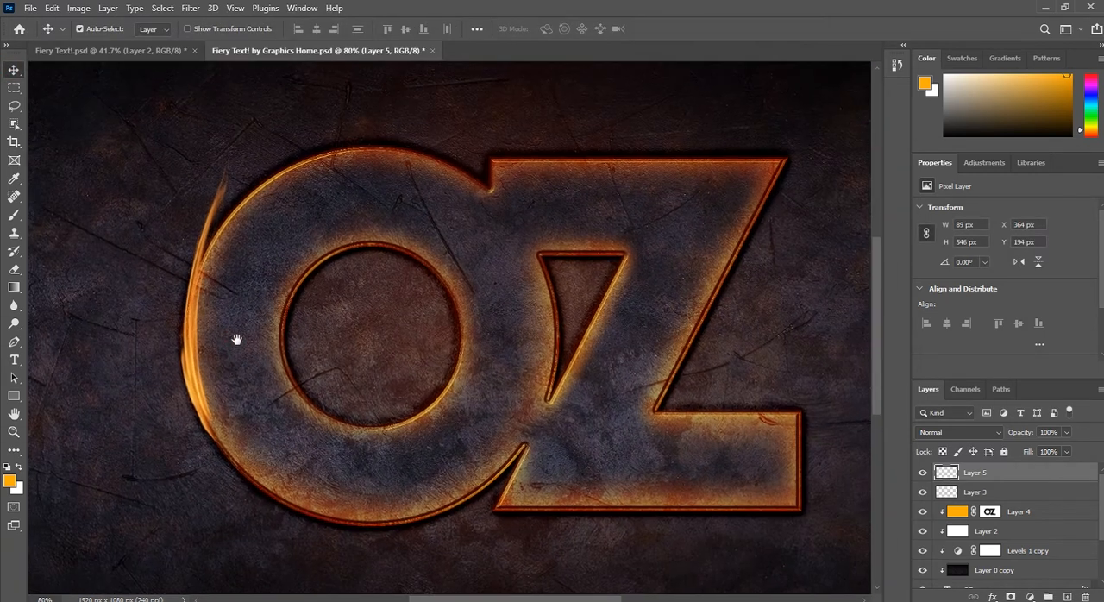
{"action": "scroll", "coordinate": [468, 402], "scroll_direction": "down", "scroll_amount": 3}
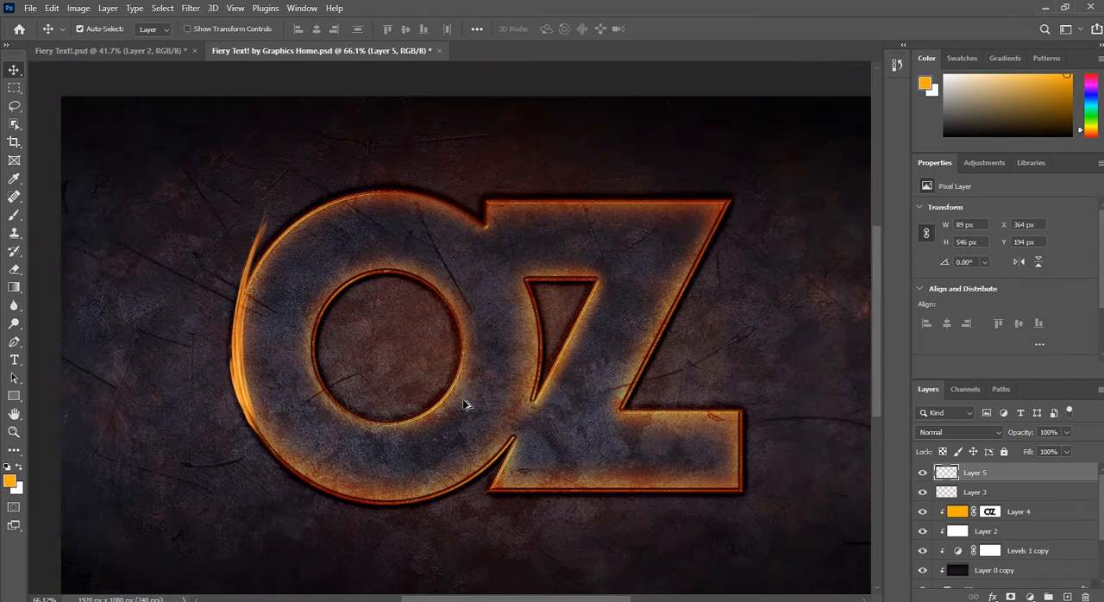
{"action": "scroll", "coordinate": [543, 316], "scroll_direction": "up", "scroll_amount": 1}
{"action": "scroll", "coordinate": [544, 316], "scroll_direction": "up", "scroll_amount": 1}
{"action": "left_click_drag", "start_coordinate": [264, 442], "coordinate": [340, 451]}
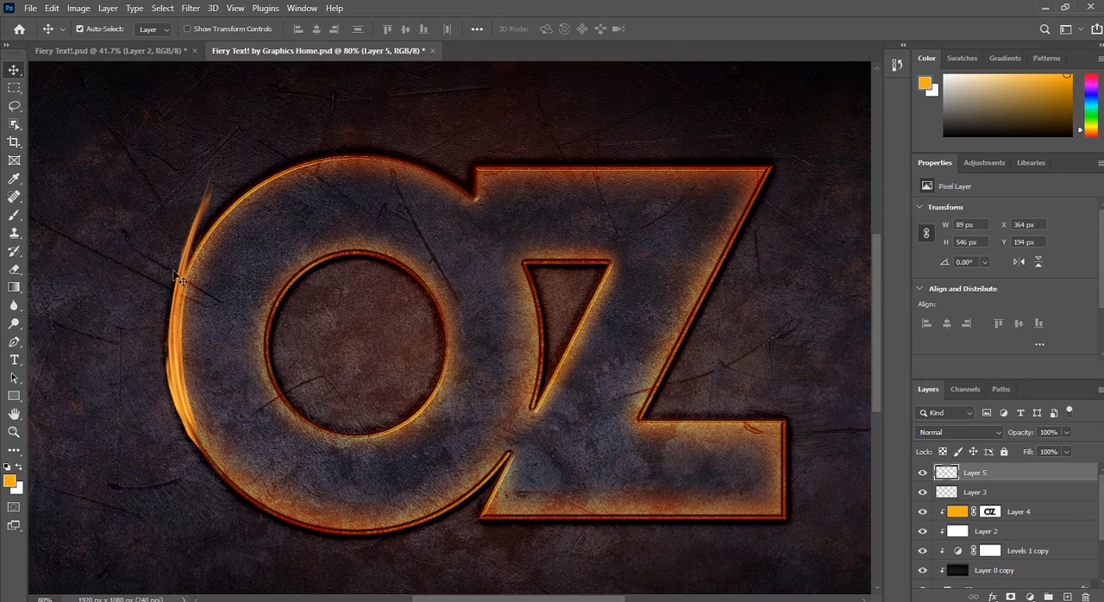
{"action": "left_click", "coordinate": [14, 341]}
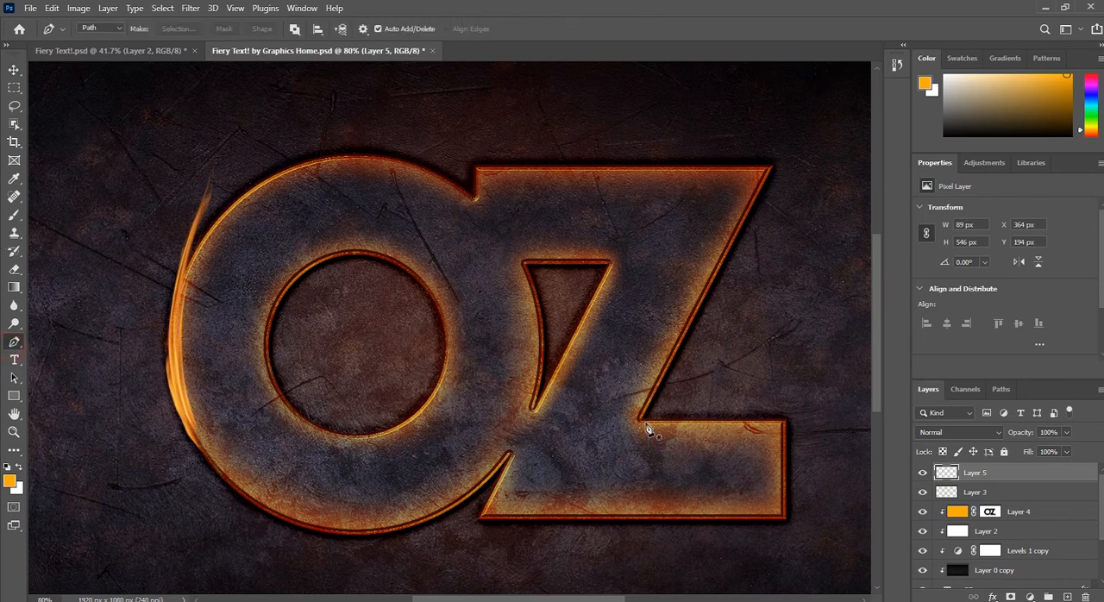
{"action": "left_click", "coordinate": [640, 424]}
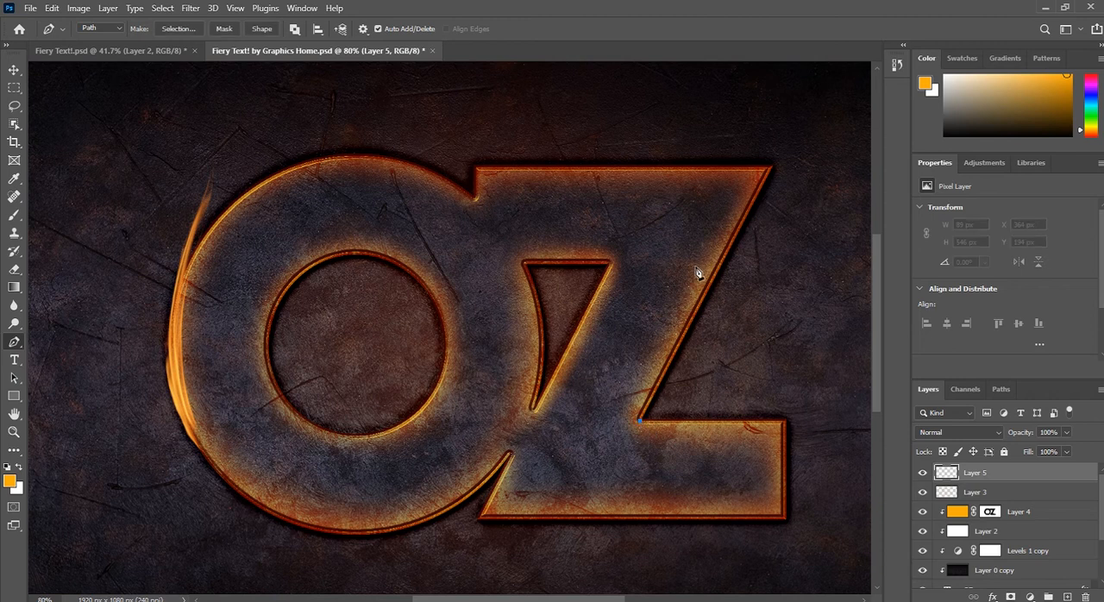
{"action": "left_click_drag", "start_coordinate": [698, 240], "coordinate": [706, 144]}
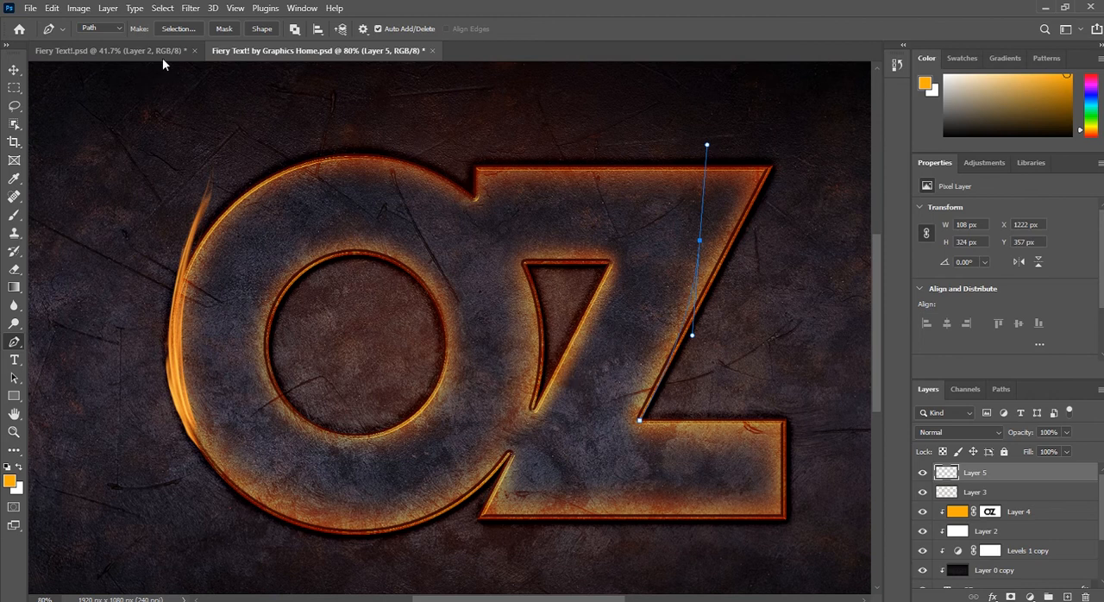
Step: Render a One Flame Along Path flame on a new layer with width 10 and Fine (Very Slow) quality, then dismiss the path
{"action": "left_click", "coordinate": [1067, 596]}
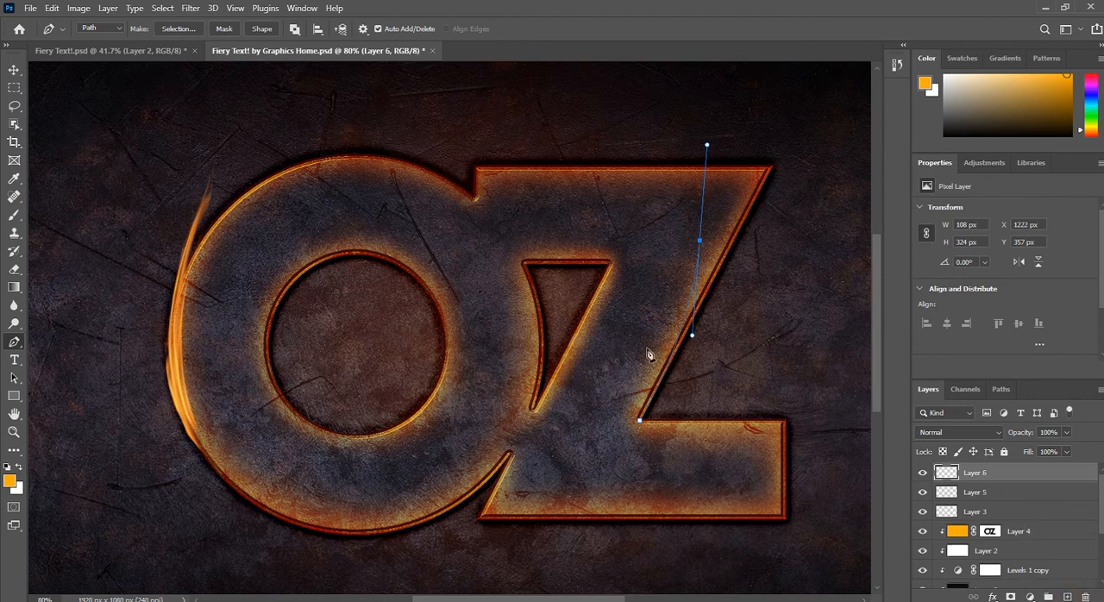
{"action": "left_click", "coordinate": [189, 9]}
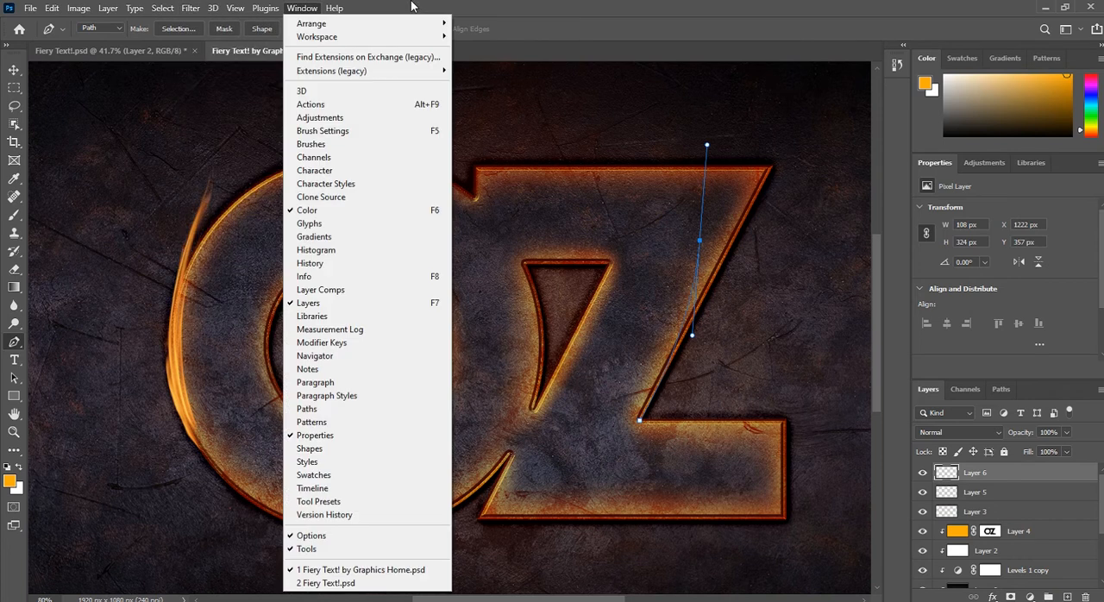
{"action": "mouse_move", "coordinate": [210, 7]}
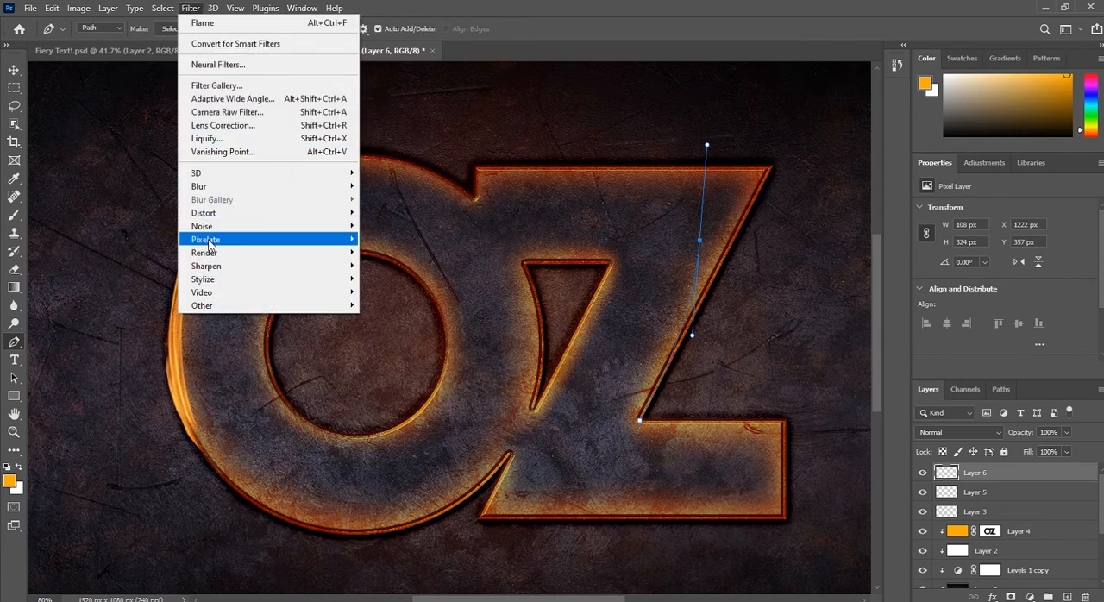
{"action": "mouse_move", "coordinate": [208, 255]}
{"action": "mouse_move", "coordinate": [256, 254]}
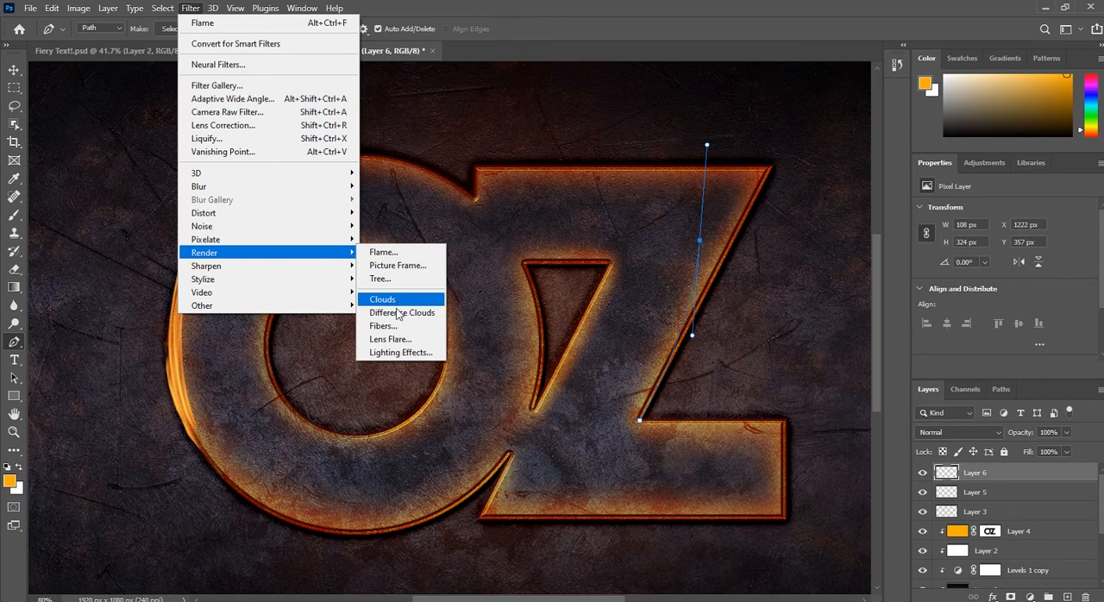
{"action": "left_click", "coordinate": [380, 252]}
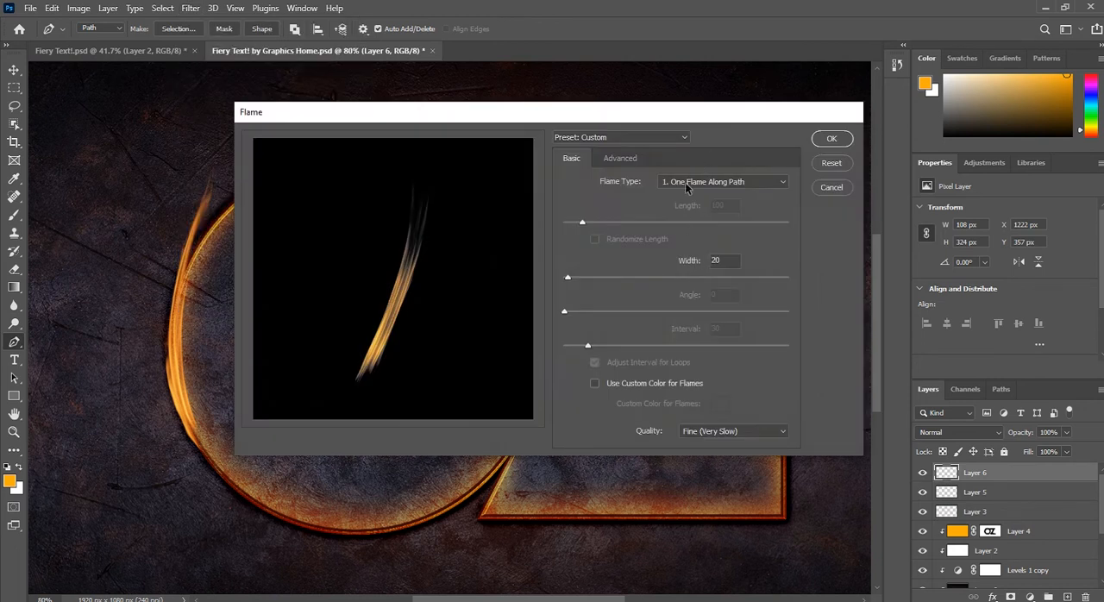
{"action": "left_click_drag", "start_coordinate": [707, 118], "coordinate": [516, 201]}
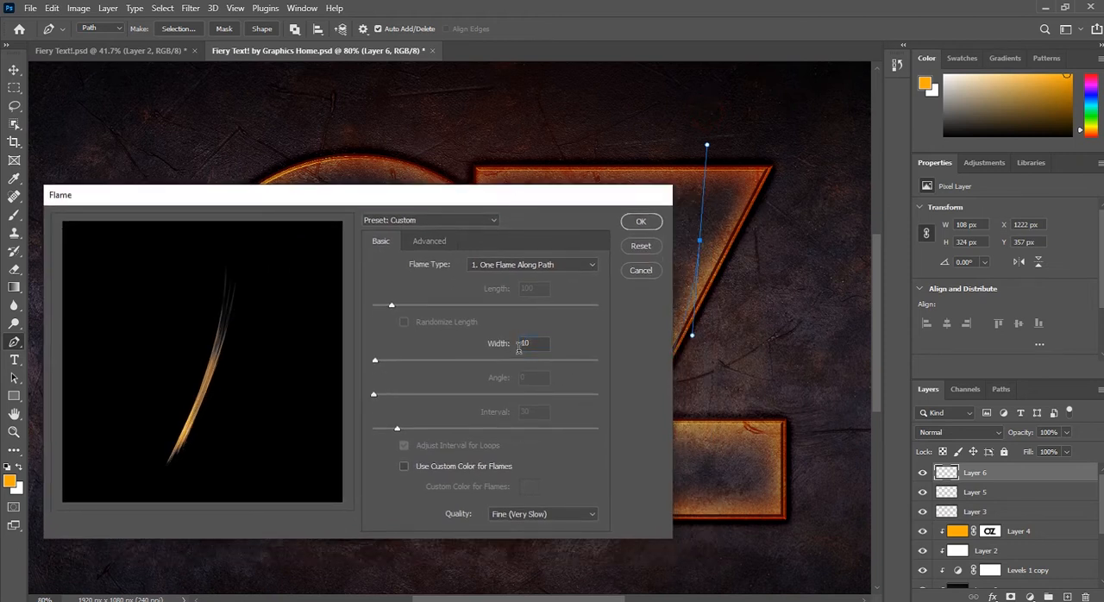
{"action": "left_click", "coordinate": [641, 222]}
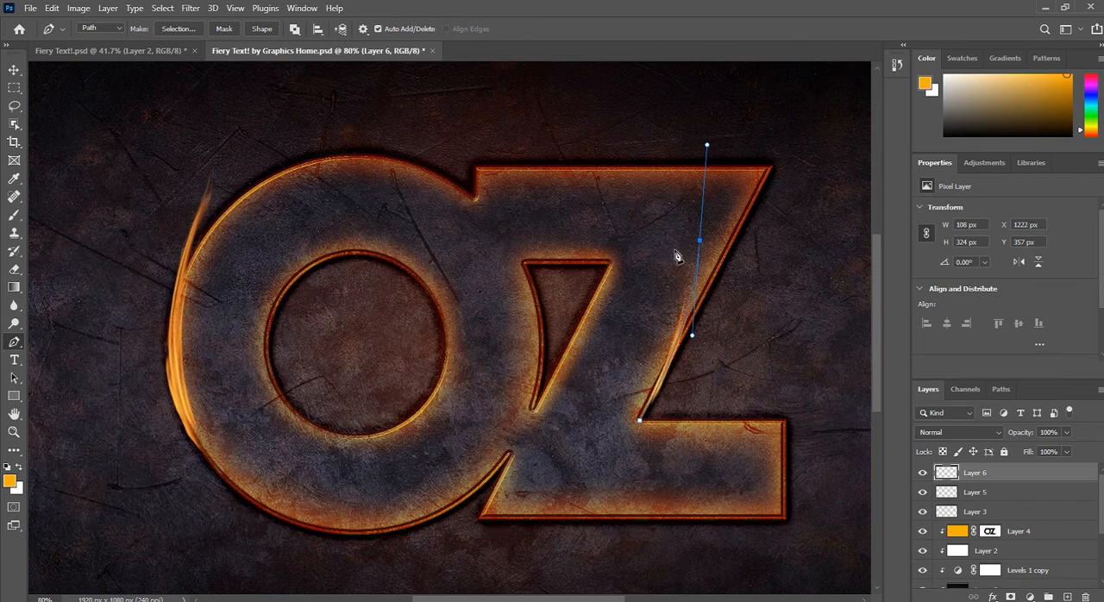
{"action": "key", "text": "Escape"}
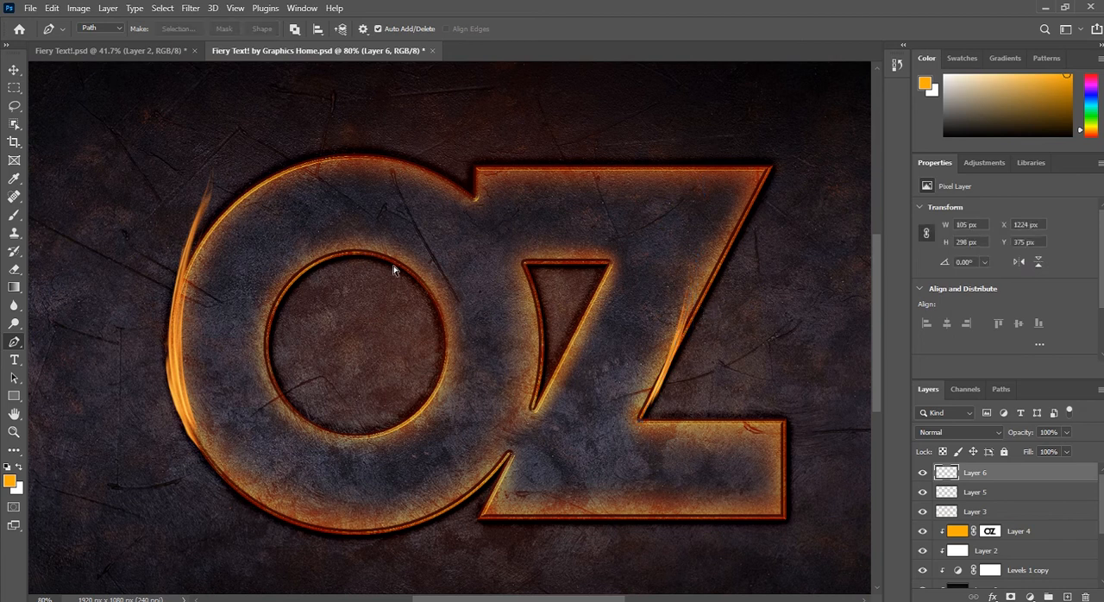
Step: Scale the flame proportionally to 146.56% with Free Transform and align its base with the Z's inner corner
{"action": "key", "text": "ctrl+t"}
{"action": "left_click_drag", "start_coordinate": [674, 249], "coordinate": [670, 209]}
{"action": "left_click_drag", "start_coordinate": [676, 348], "coordinate": [685, 362]}
{"action": "left_click_drag", "start_coordinate": [672, 217], "coordinate": [672, 182]}
{"action": "left_click_drag", "start_coordinate": [697, 295], "coordinate": [704, 298]}
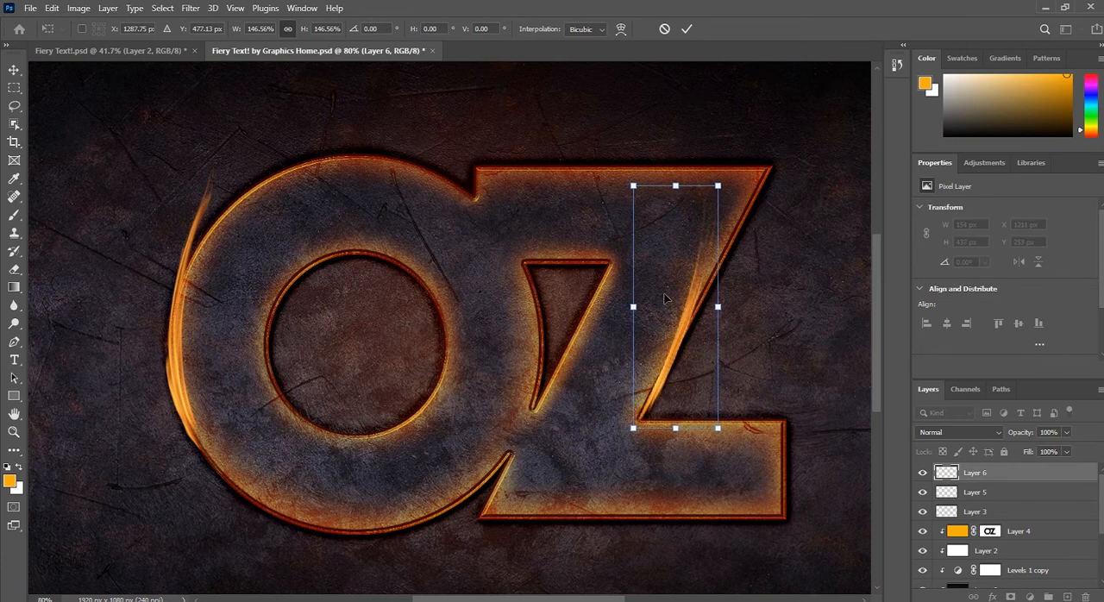
Step: Warp the flame so its body hugs the Z's diagonal edge and its tip reaches higher, and commit the transform
{"action": "right_click", "coordinate": [681, 313]}
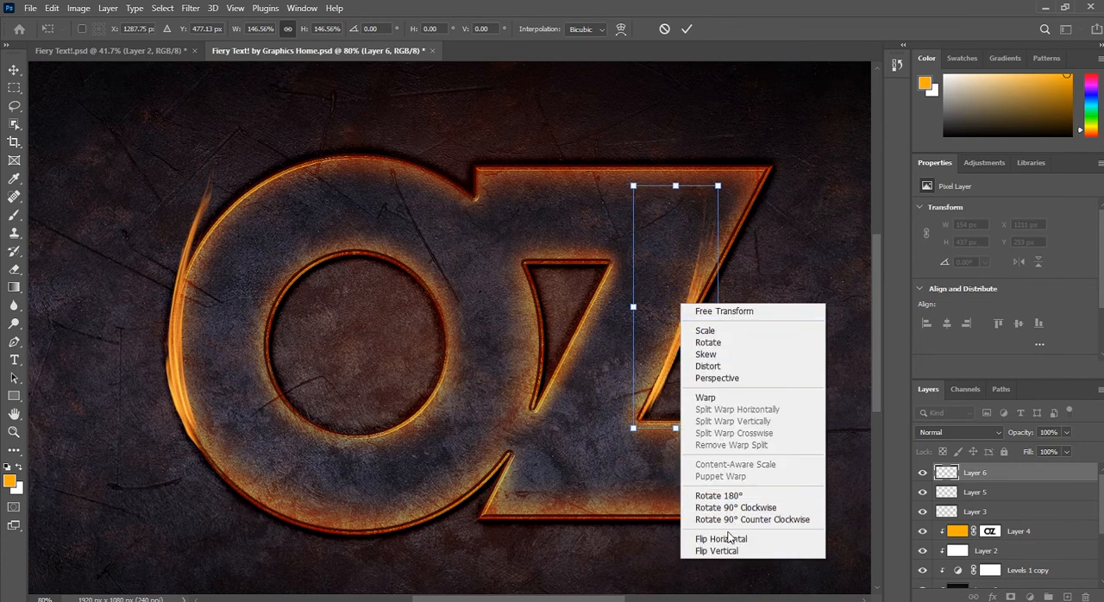
{"action": "left_click", "coordinate": [714, 398]}
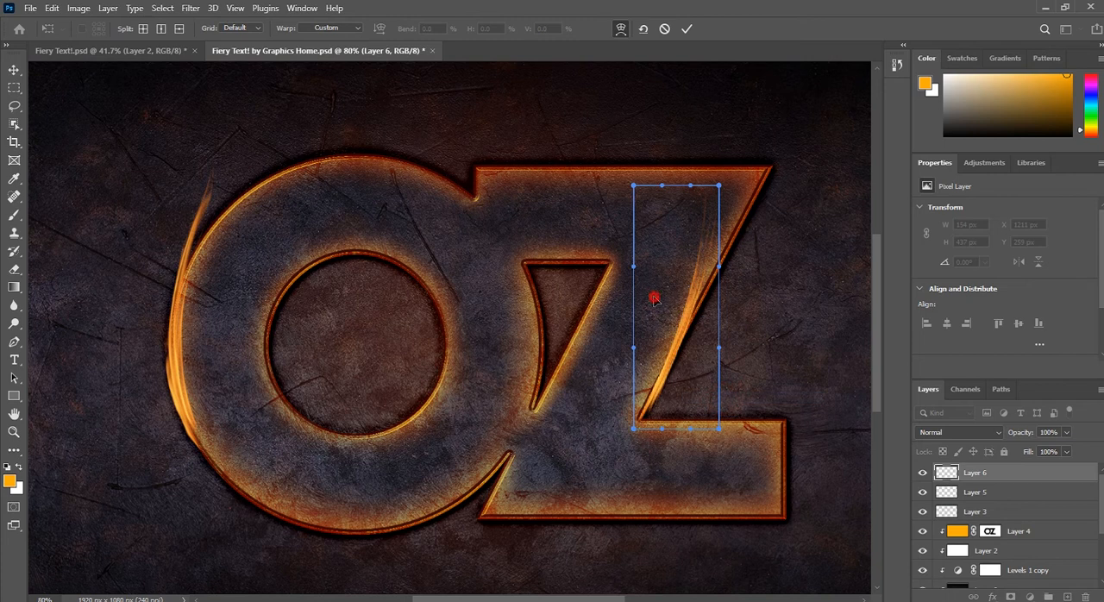
{"action": "left_click_drag", "start_coordinate": [659, 299], "coordinate": [678, 313]}
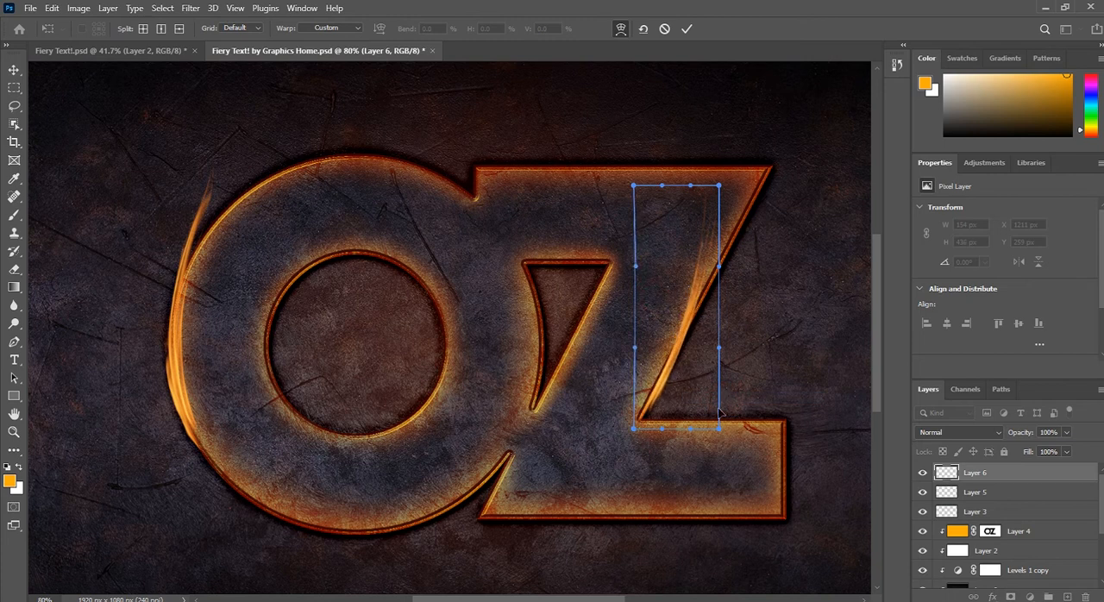
{"action": "left_click_drag", "start_coordinate": [701, 420], "coordinate": [698, 263]}
{"action": "left_click_drag", "start_coordinate": [680, 375], "coordinate": [688, 315]}
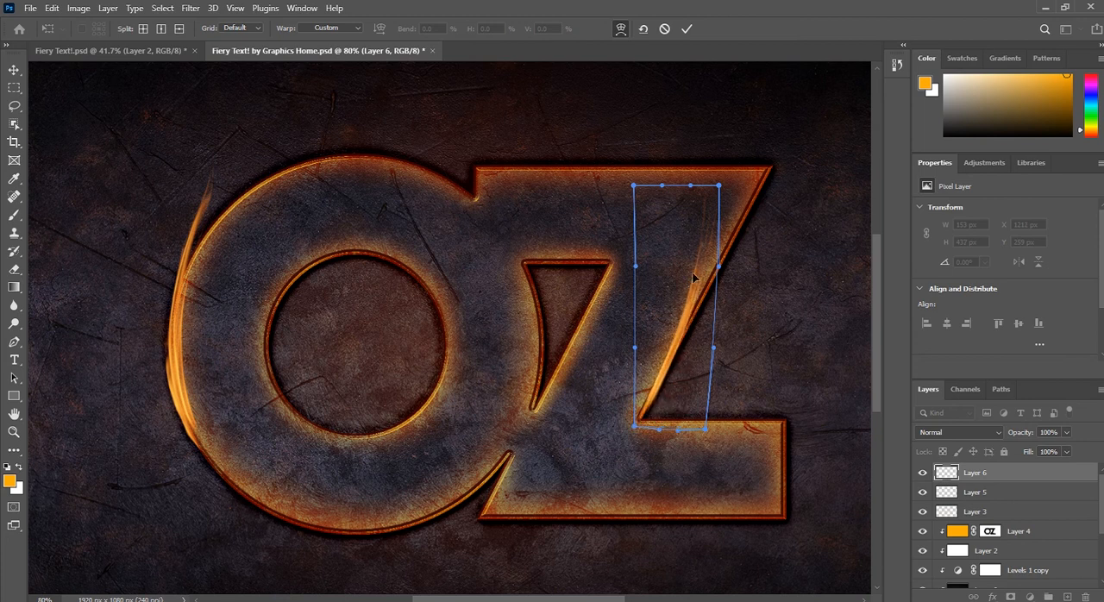
{"action": "left_click_drag", "start_coordinate": [707, 225], "coordinate": [659, 213]}
{"action": "left_click_drag", "start_coordinate": [711, 311], "coordinate": [717, 312]}
{"action": "left_click_drag", "start_coordinate": [649, 342], "coordinate": [692, 376]}
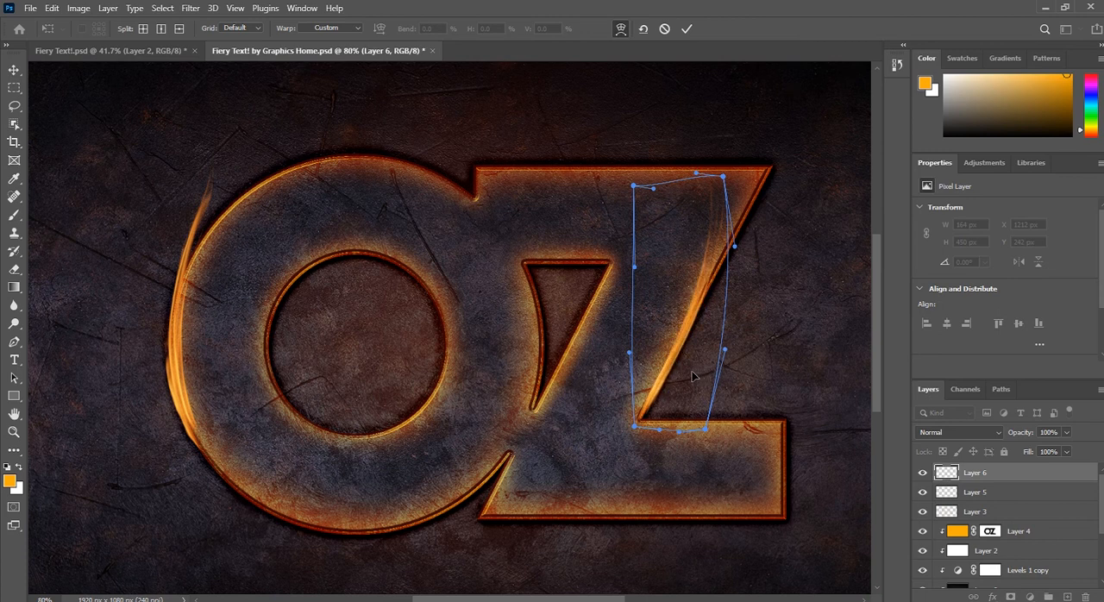
{"action": "left_click", "coordinate": [13, 71]}
Step: Add a new layer directly above the Levels 1 adjustment and have the Brush tool ready with the orange color
{"action": "scroll", "coordinate": [652, 360], "scroll_direction": "down", "scroll_amount": 1}
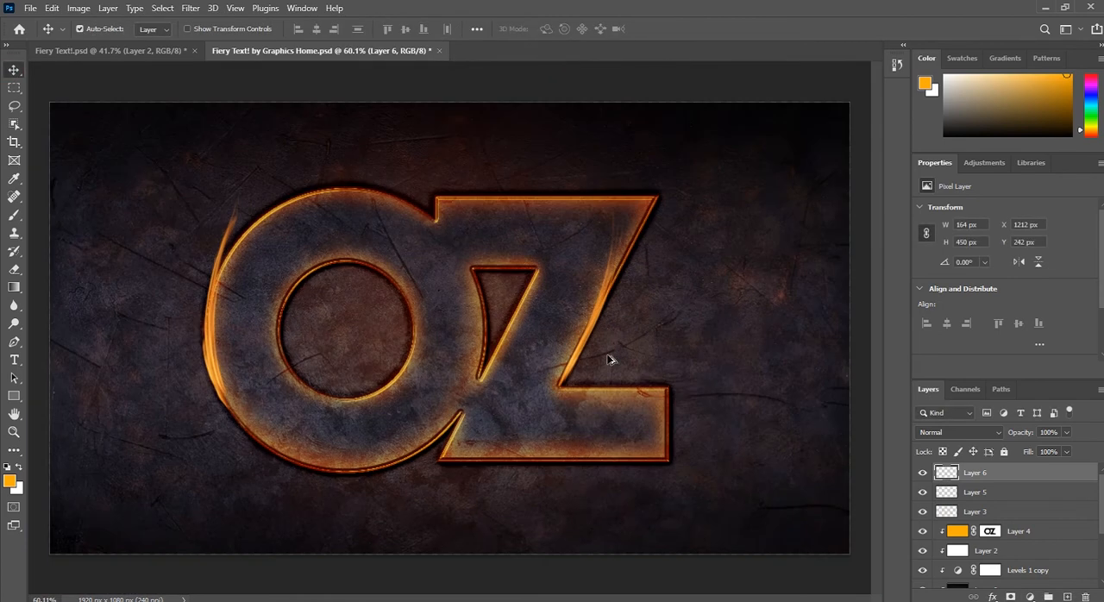
{"action": "scroll", "coordinate": [247, 328], "scroll_direction": "up", "scroll_amount": 3}
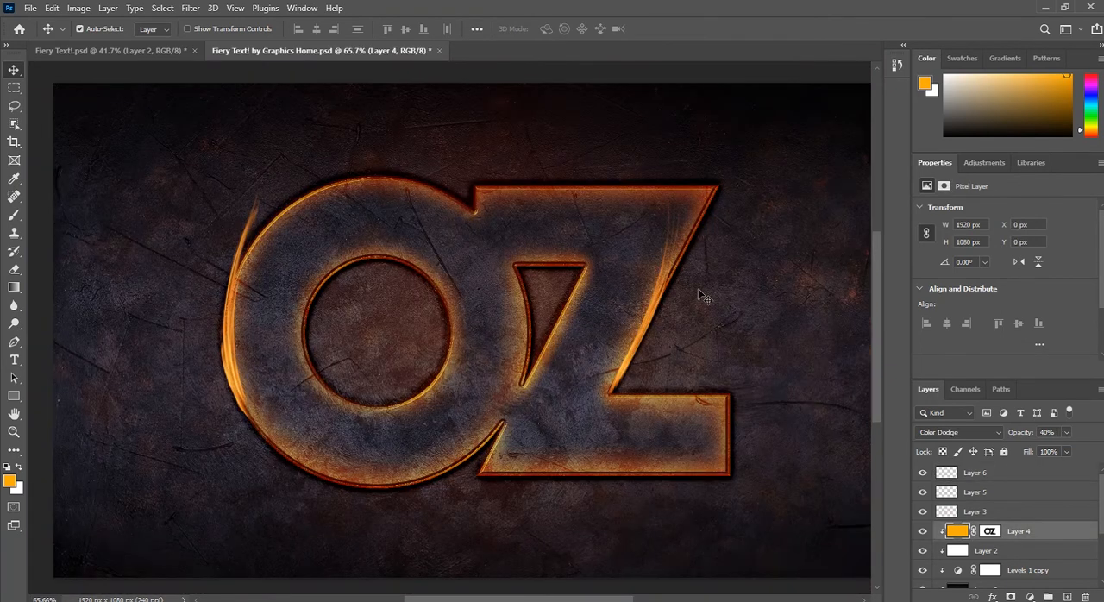
{"action": "left_click", "coordinate": [14, 215]}
{"action": "scroll", "coordinate": [1023, 520], "scroll_direction": "down", "scroll_amount": 3}
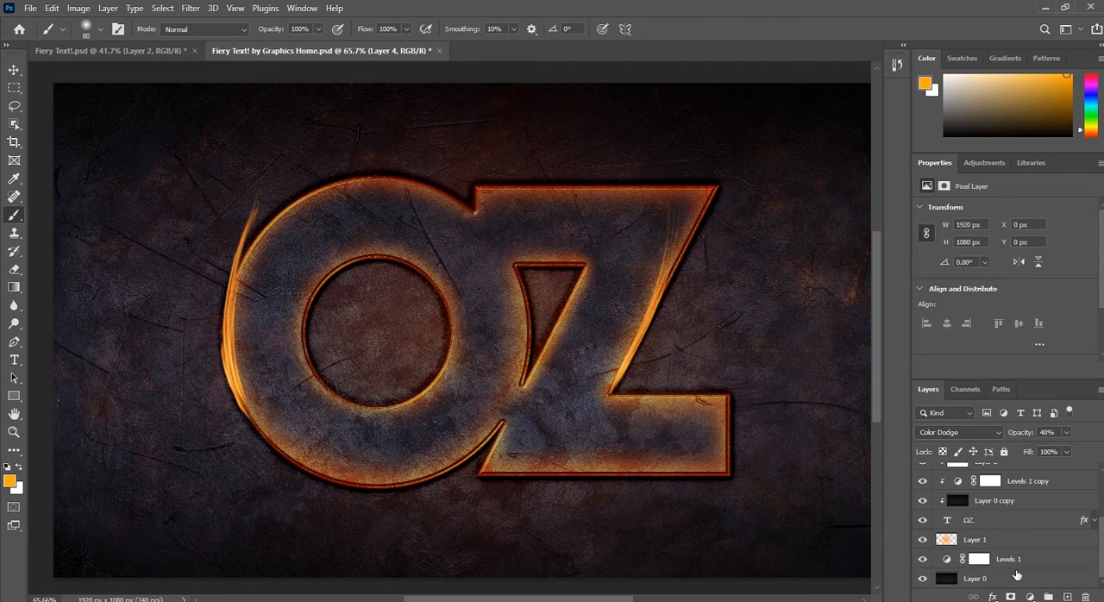
{"action": "left_click", "coordinate": [1017, 577]}
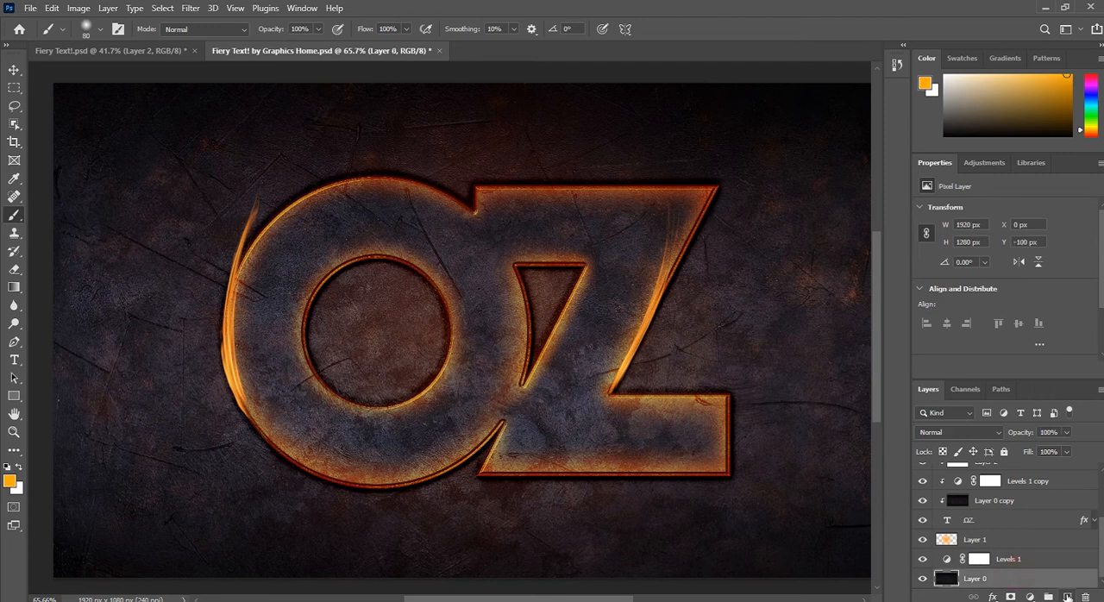
{"action": "left_click", "coordinate": [1034, 560]}
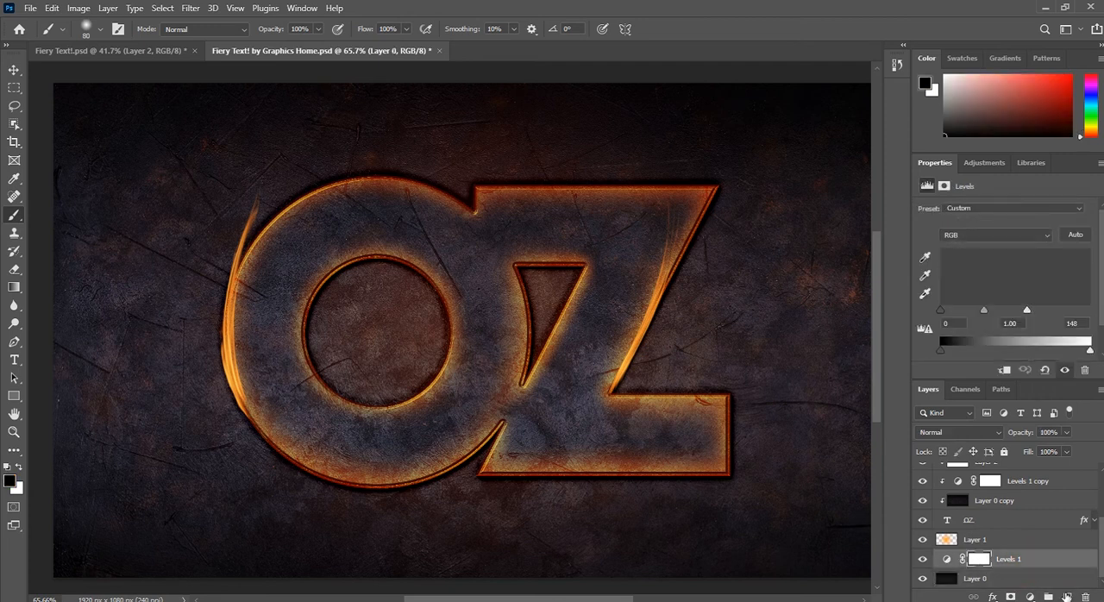
{"action": "left_click", "coordinate": [1066, 596]}
Step: Paint a soft orange glow behind the Z's diagonal edge and the O's left side with a 400 px brush at 0% hardness
{"action": "right_click", "coordinate": [653, 364]}
{"action": "left_click_drag", "start_coordinate": [712, 392], "coordinate": [794, 392]}
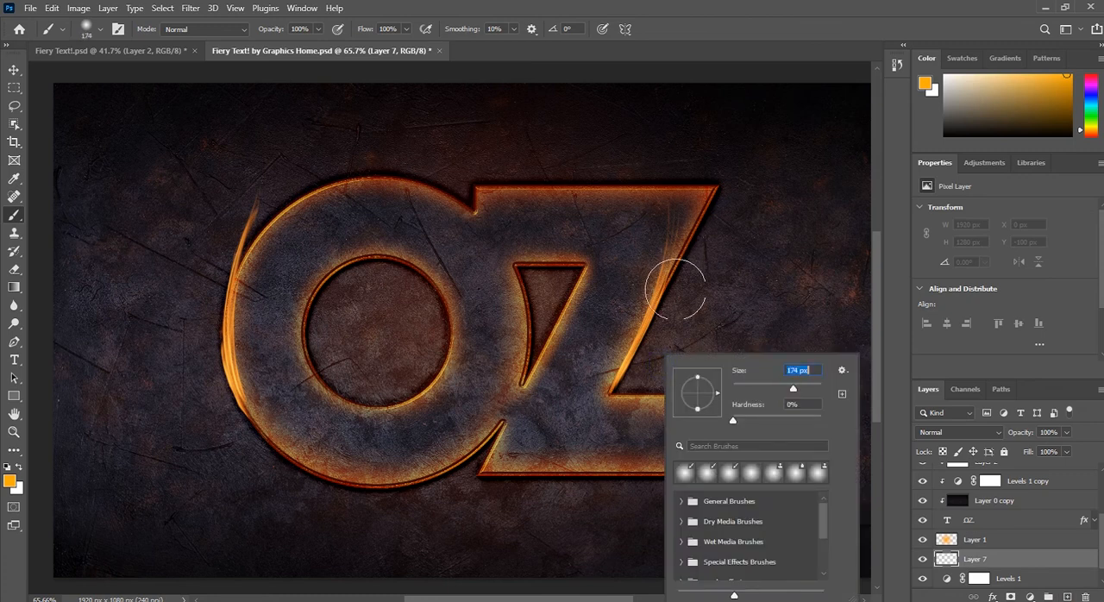
{"action": "left_click", "coordinate": [896, 360]}
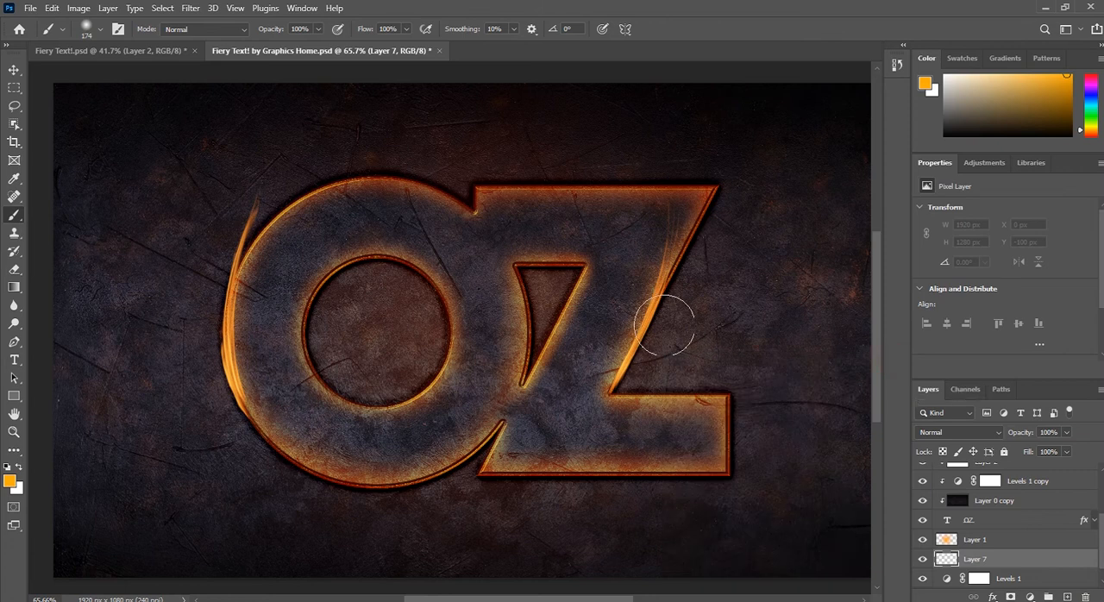
{"action": "key", "text": "bracketright"}
{"action": "key", "text": "bracketright"}
{"action": "key", "text": "bracketright"}
{"action": "key", "text": "bracketright"}
{"action": "key", "text": "bracketright"}
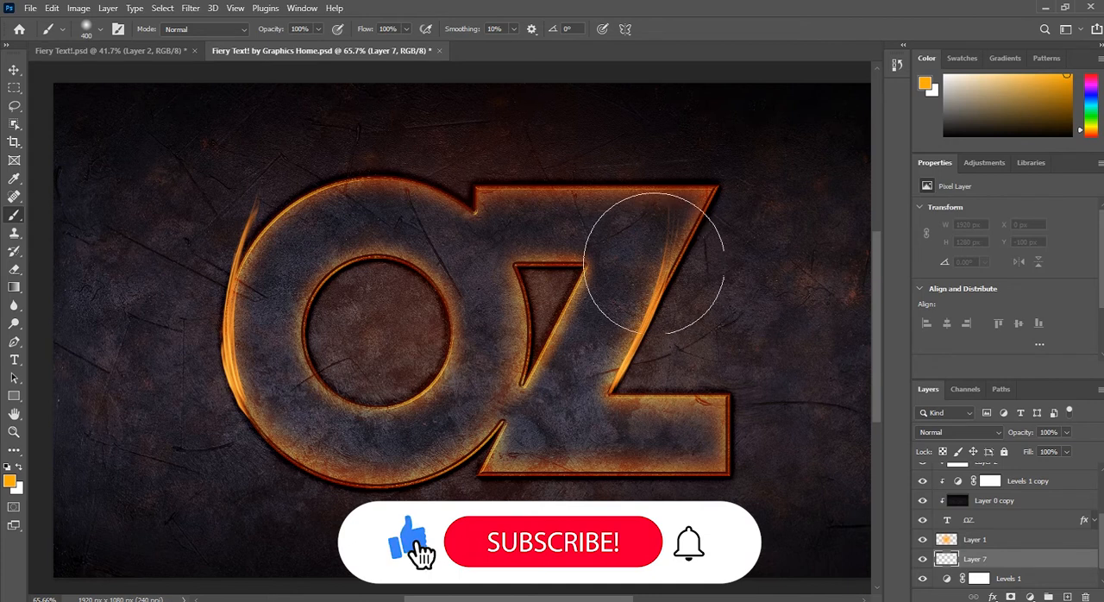
{"action": "left_click_drag", "start_coordinate": [689, 233], "coordinate": [612, 399]}
{"action": "mouse_move", "coordinate": [294, 276]}
{"action": "left_mouse_down"}
{"action": "mouse_move", "coordinate": [276, 344]}
{"action": "mouse_move", "coordinate": [298, 396]}
{"action": "left_mouse_up"}
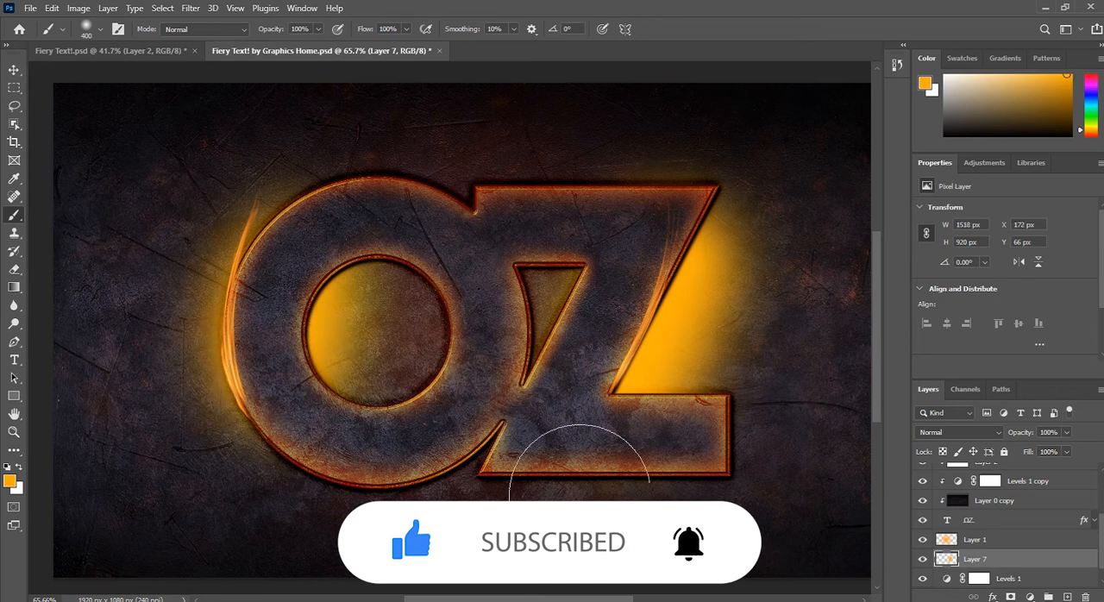
Step: Set the painted glow layer to Color Dodge at 50% opacity and add a layer mask to it
{"action": "left_click", "coordinate": [14, 72]}
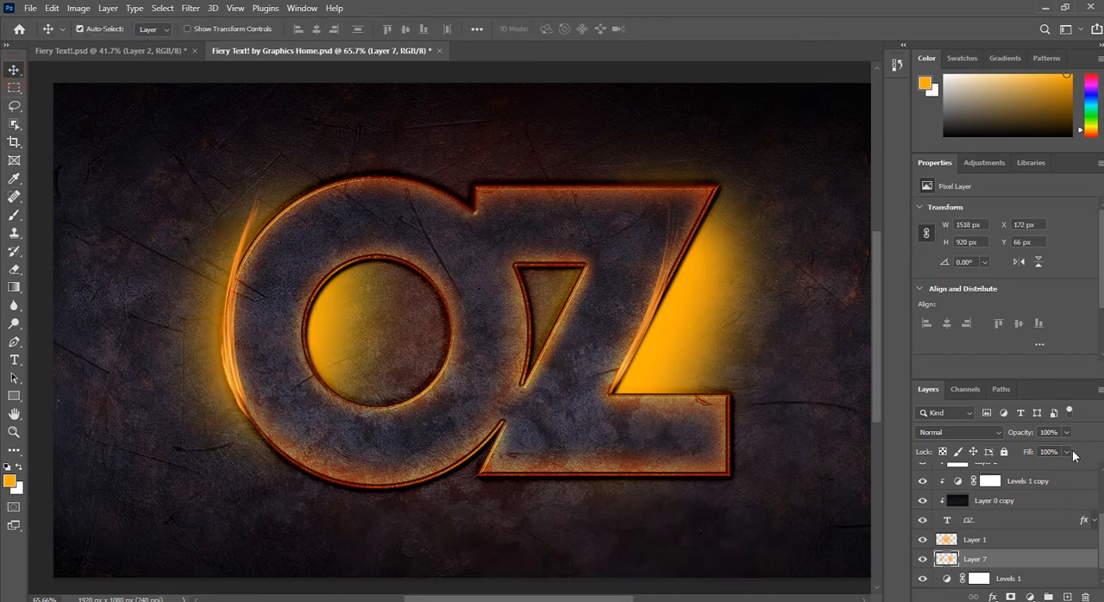
{"action": "left_click", "coordinate": [1004, 433]}
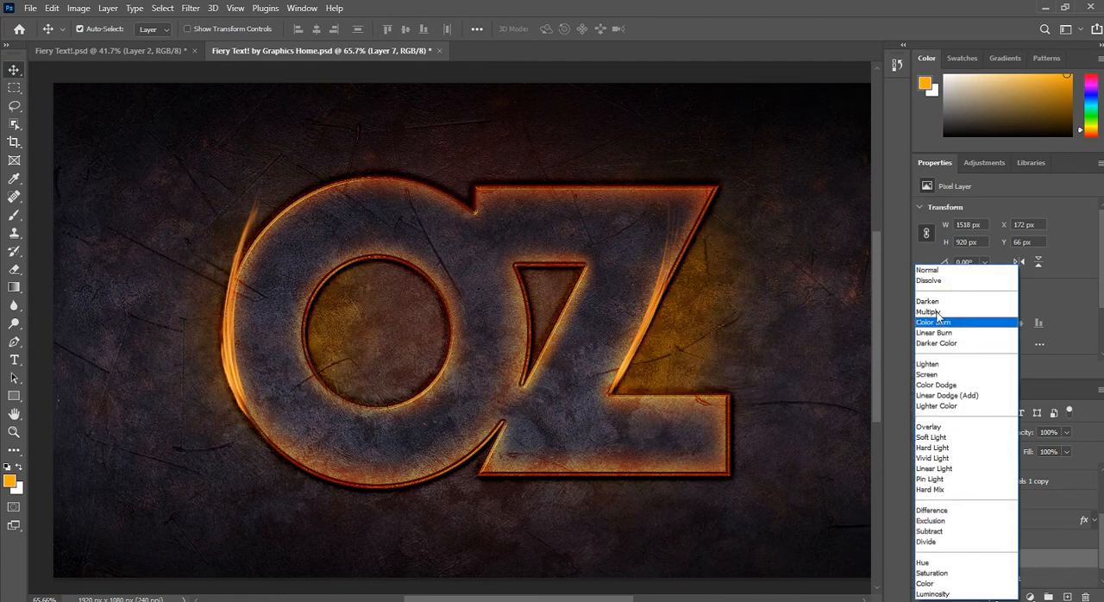
{"action": "left_click", "coordinate": [929, 386]}
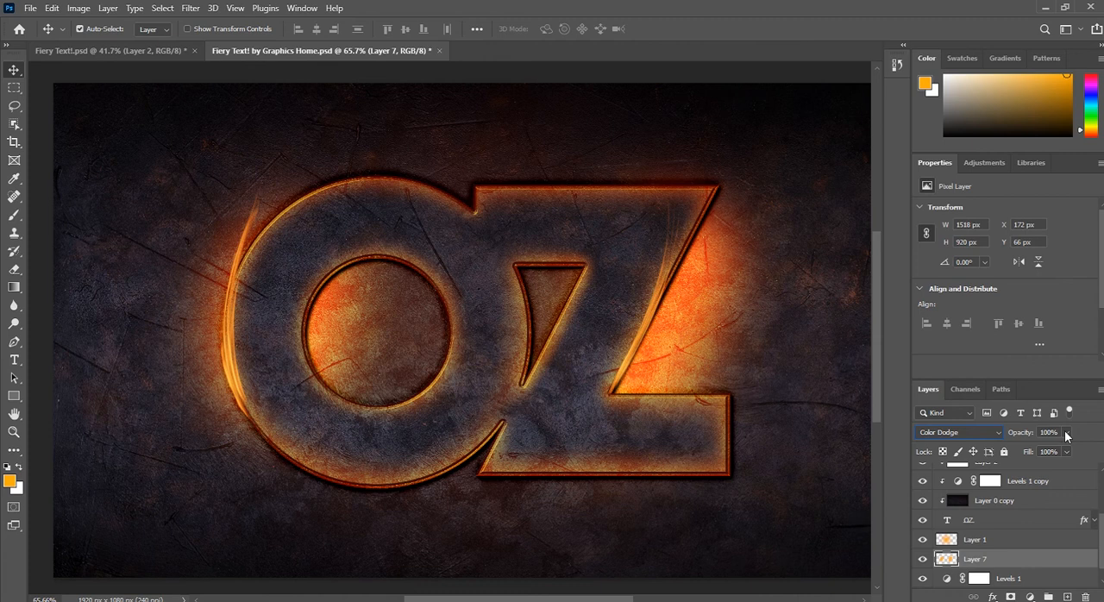
{"action": "left_click", "coordinate": [1023, 433]}
{"action": "key", "text": "Return"}
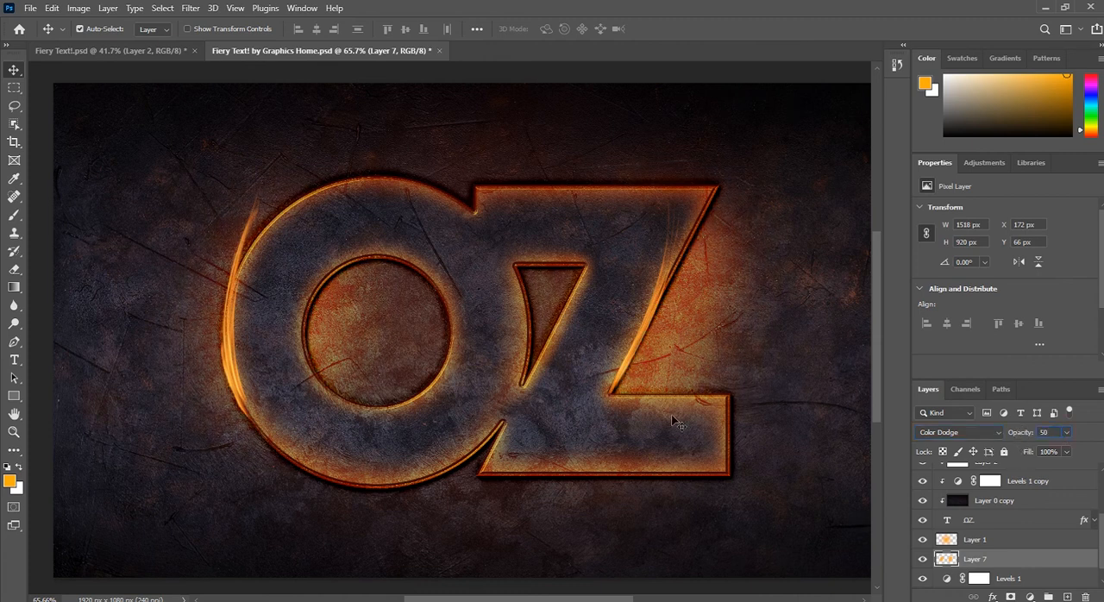
{"action": "left_click", "coordinate": [1012, 595]}
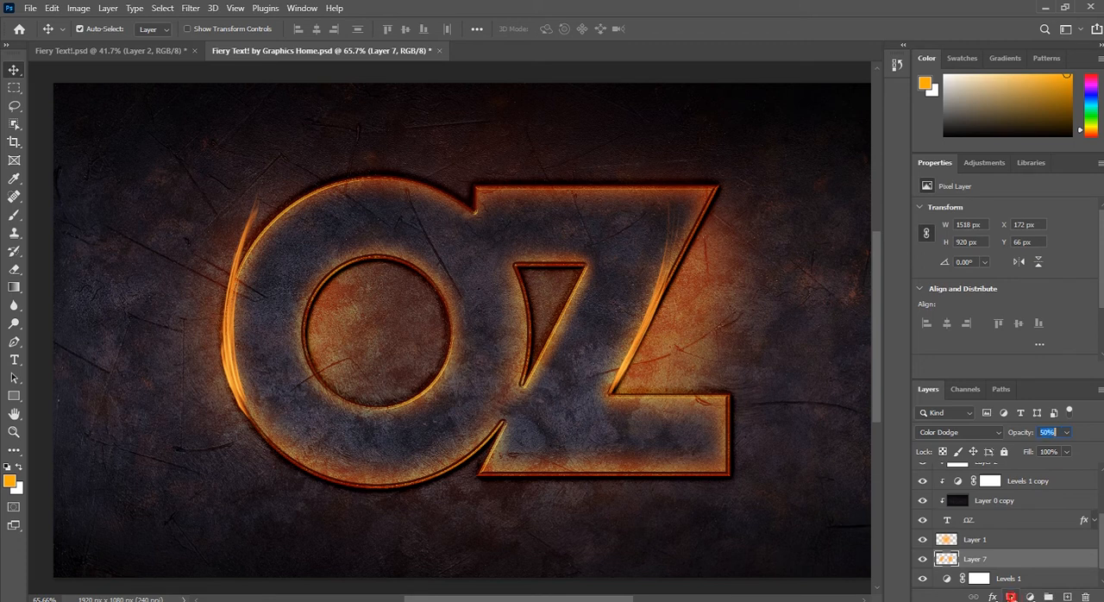
Step: Mask out part of Layer 7's glow beyond the Z's diagonal edge and inside the O's hole with a 400 px black brush
{"action": "left_click", "coordinate": [12, 217]}
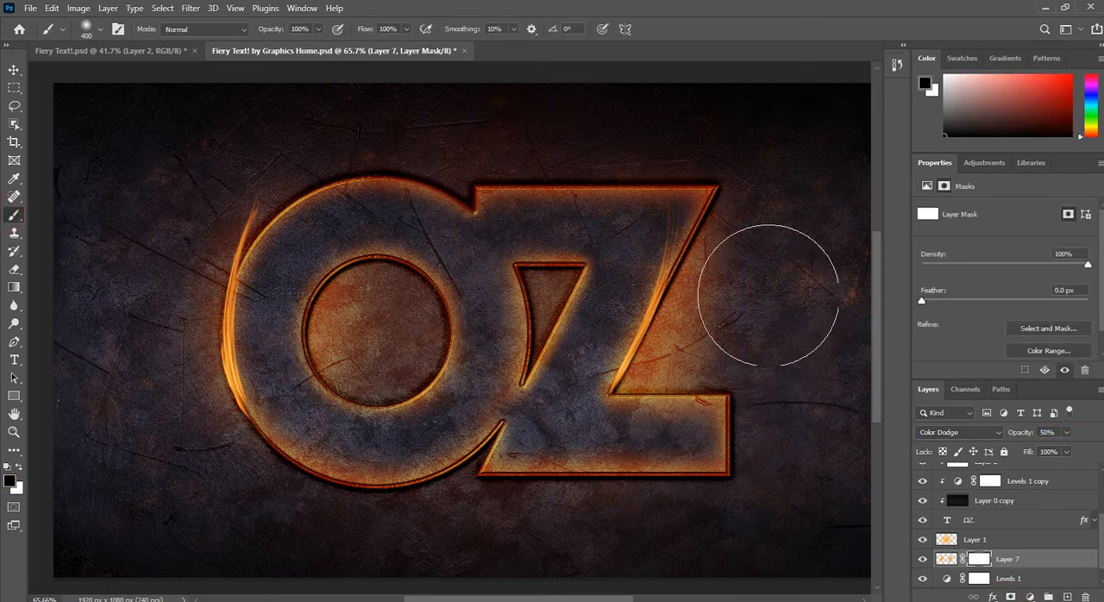
{"action": "mouse_move", "coordinate": [743, 455]}
{"action": "left_mouse_down"}
{"action": "mouse_move", "coordinate": [744, 423]}
{"action": "mouse_move", "coordinate": [730, 426]}
{"action": "mouse_move", "coordinate": [737, 402]}
{"action": "mouse_move", "coordinate": [709, 430]}
{"action": "mouse_move", "coordinate": [695, 427]}
{"action": "mouse_move", "coordinate": [774, 321]}
{"action": "left_mouse_up"}
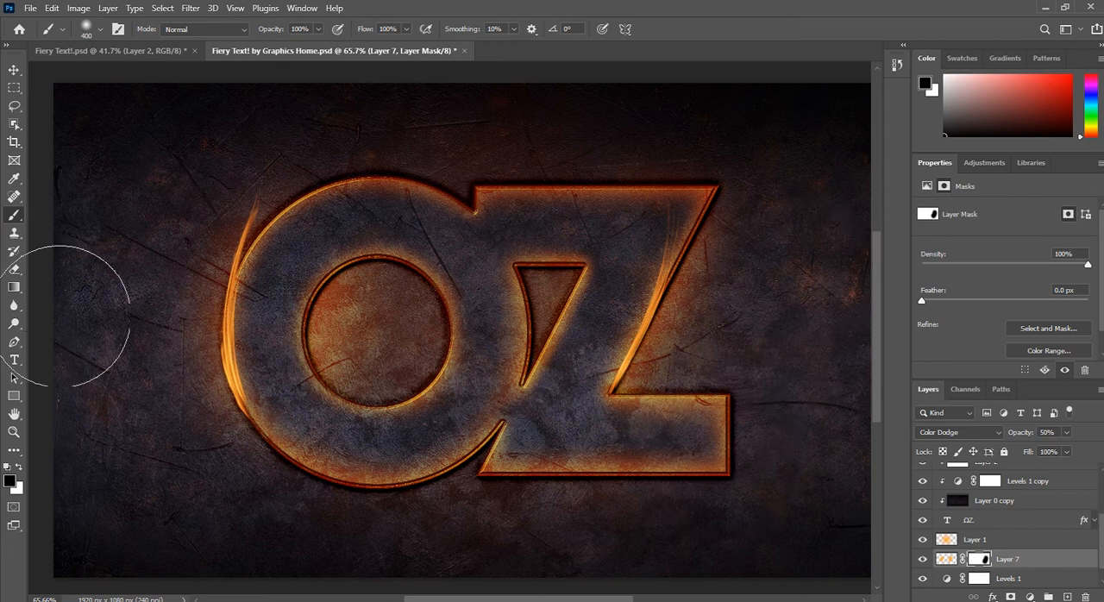
{"action": "left_click", "coordinate": [397, 335]}
{"action": "left_click", "coordinate": [395, 330]}
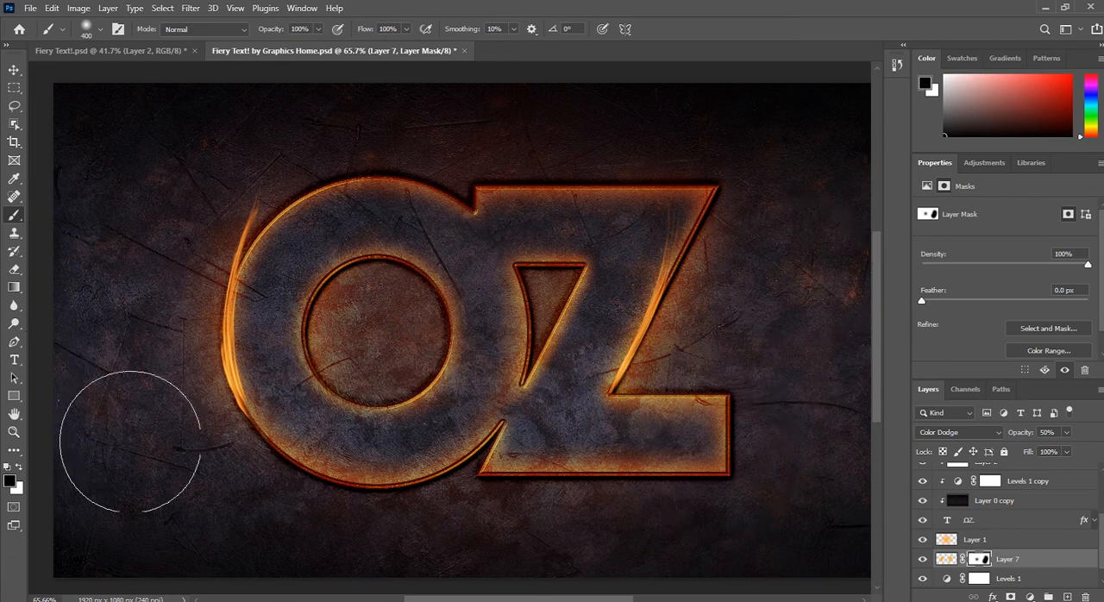
{"action": "scroll", "coordinate": [424, 415], "scroll_direction": "down", "scroll_amount": 1}
{"action": "scroll", "coordinate": [426, 412], "scroll_direction": "down", "scroll_amount": 2}
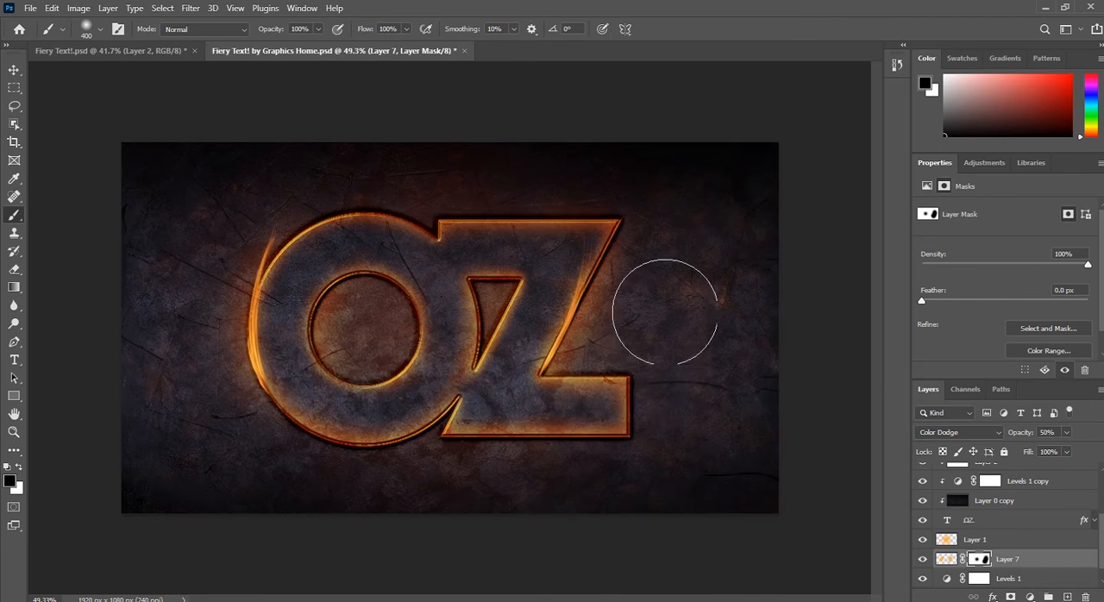
{"action": "left_click", "coordinate": [665, 301]}
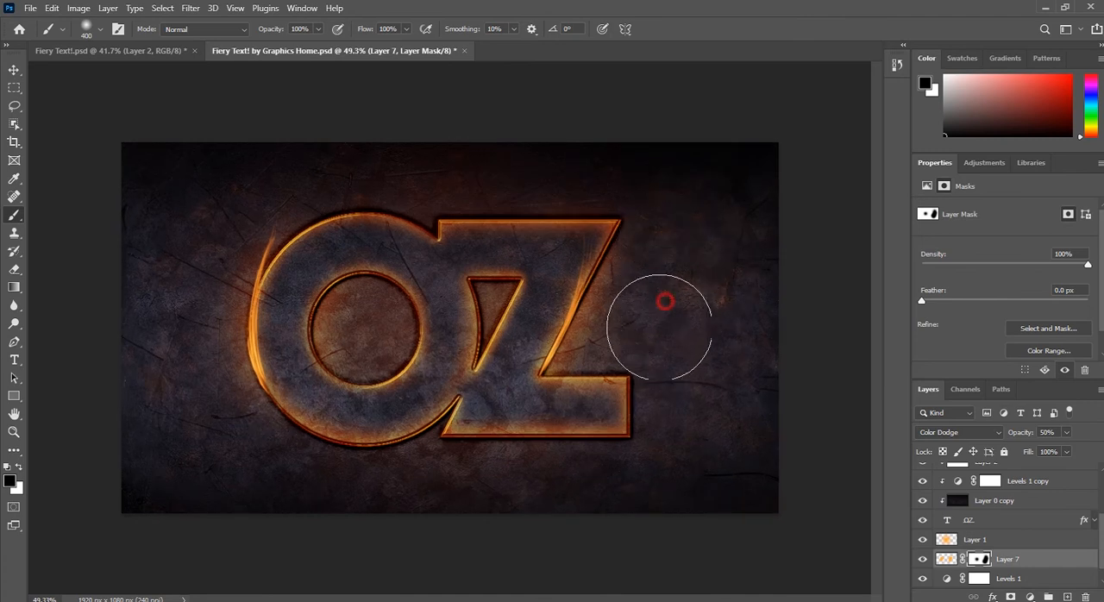
Step: Duplicate the Layer 1 orange glow layer beneath the OZ text
{"action": "left_click", "coordinate": [14, 70]}
{"action": "scroll", "coordinate": [995, 552], "scroll_direction": "down", "scroll_amount": 1}
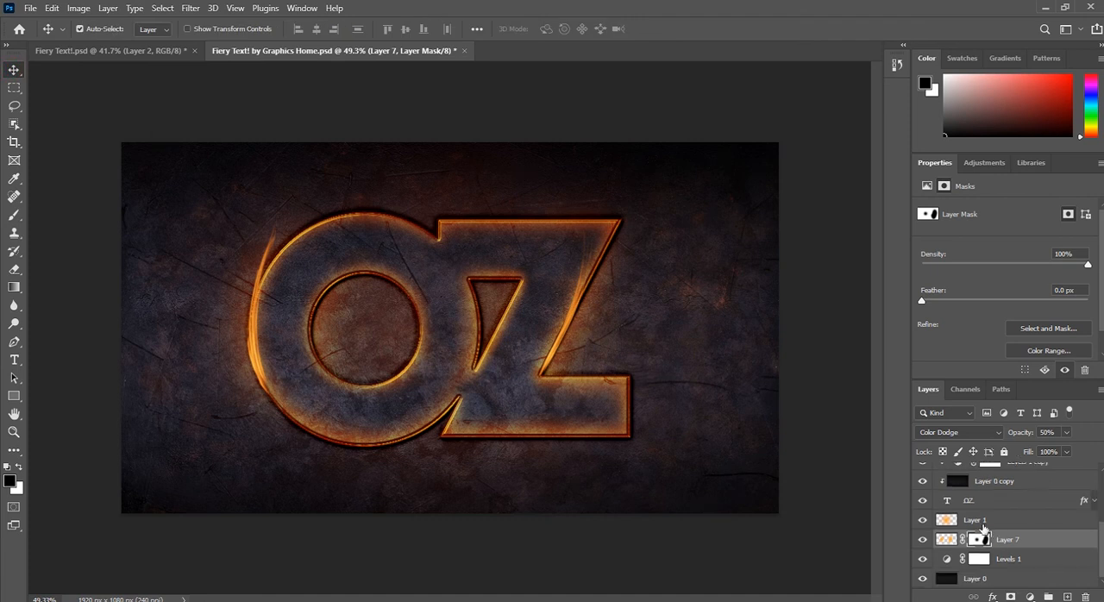
{"action": "left_click", "coordinate": [985, 520]}
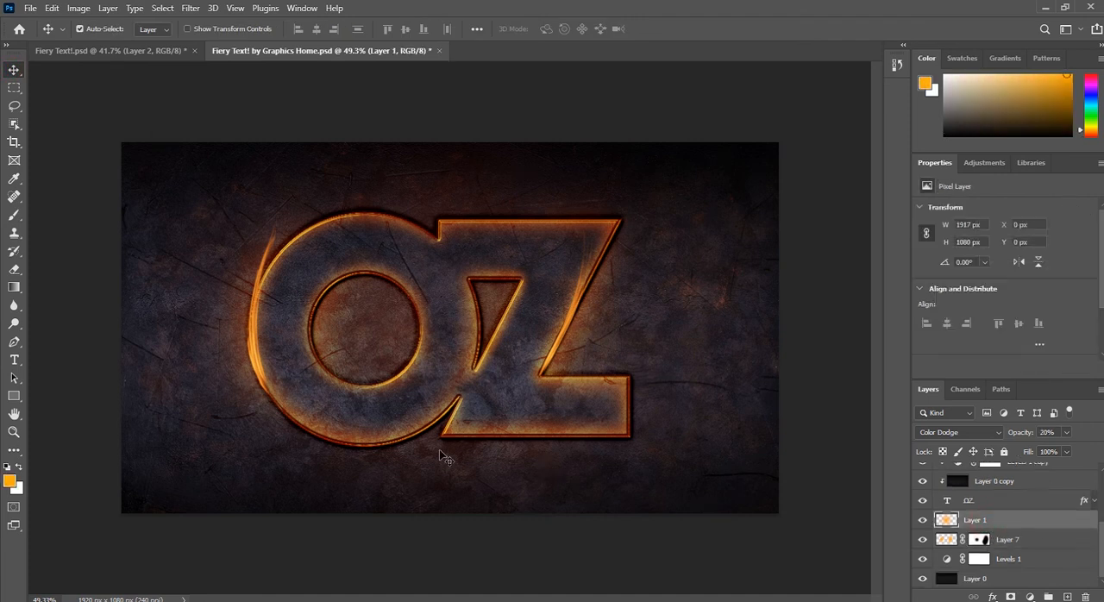
{"action": "scroll", "coordinate": [254, 371], "scroll_direction": "up", "scroll_amount": 3}
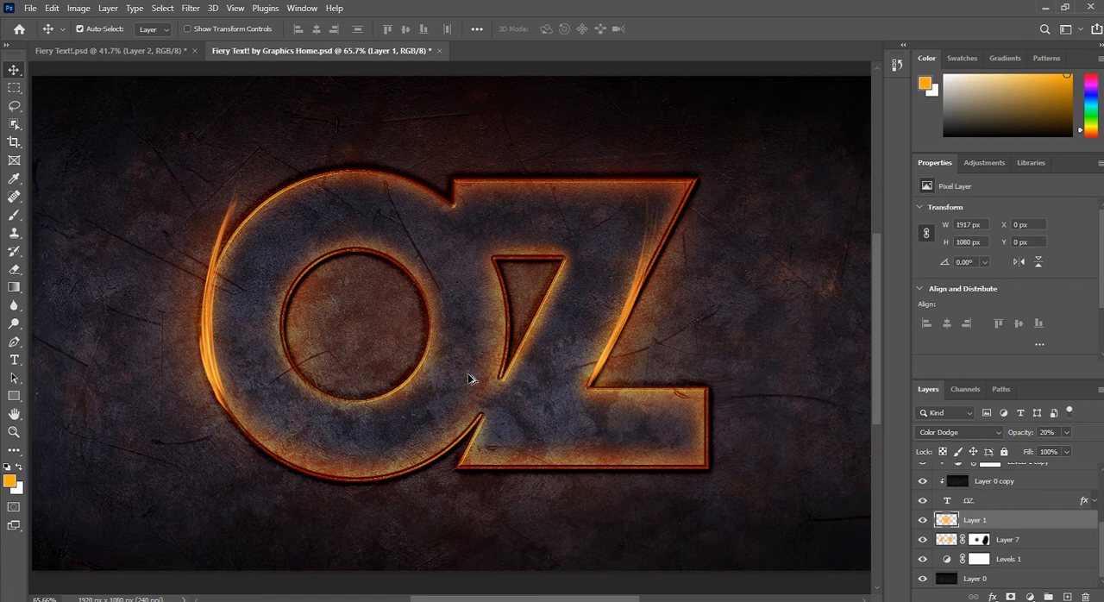
{"action": "scroll", "coordinate": [661, 376], "scroll_direction": "up", "scroll_amount": 1}
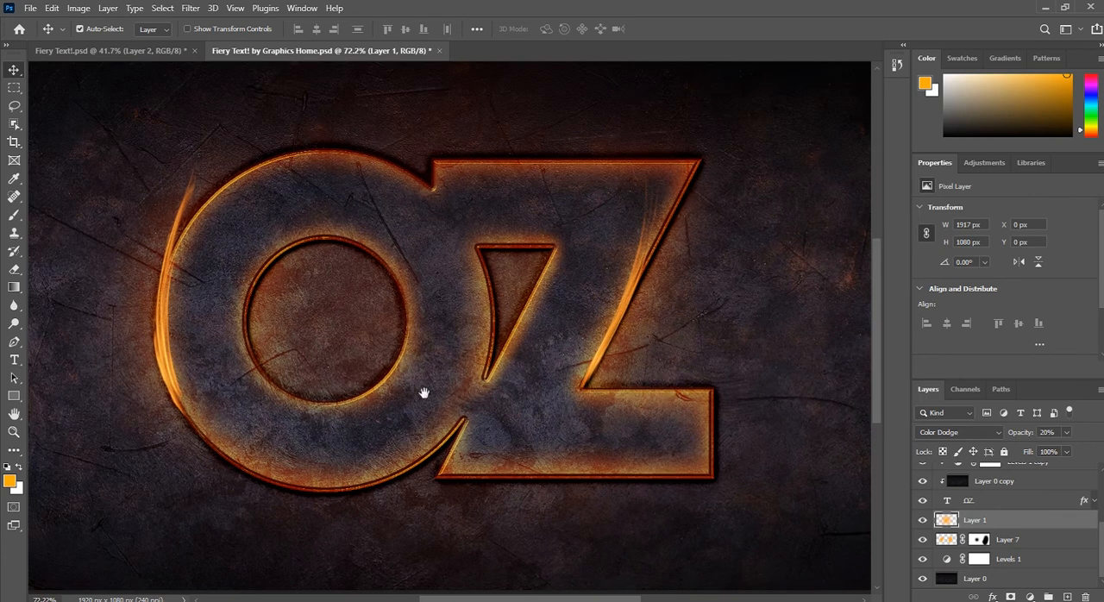
{"action": "left_click_drag", "start_coordinate": [353, 394], "coordinate": [369, 399]}
{"action": "scroll", "coordinate": [599, 423], "scroll_direction": "down", "scroll_amount": 1}
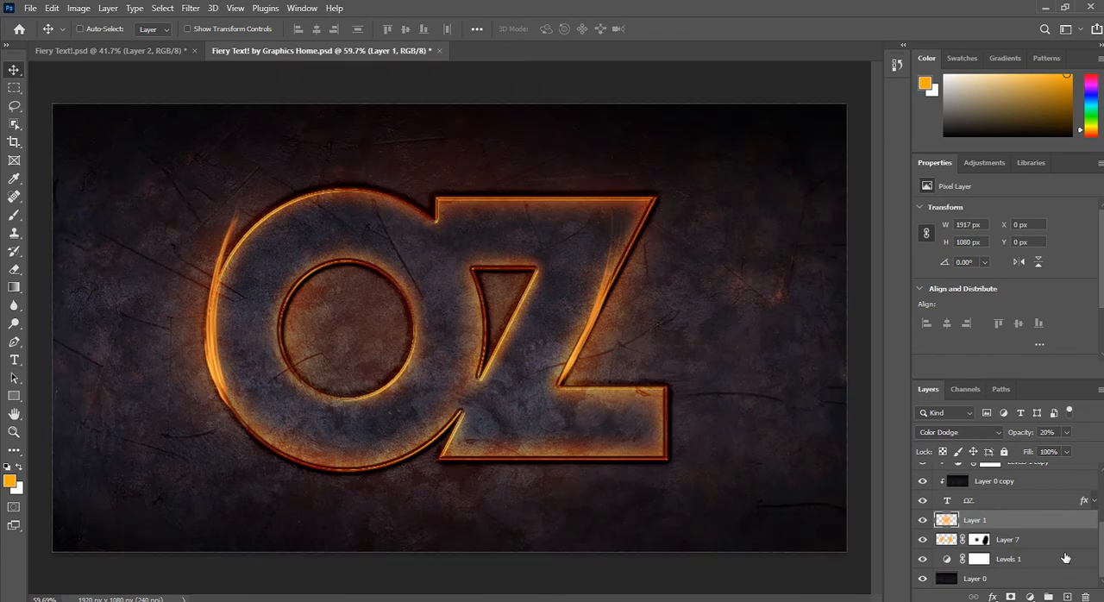
{"action": "left_click_drag", "start_coordinate": [1045, 522], "coordinate": [1068, 596]}
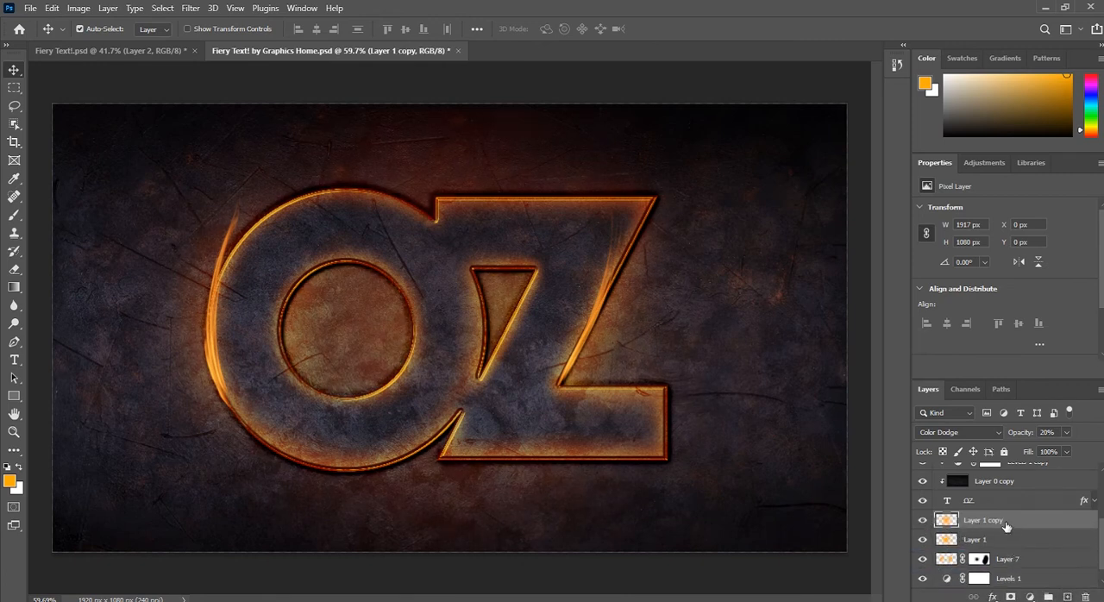
Step: Stretch the duplicated glow layer horizontally about its center to 141.21% width, keeping its height at 100%, and commit the transform
{"action": "key", "text": "ctrl+t"}
{"action": "scroll", "coordinate": [447, 326], "scroll_direction": "down", "scroll_amount": 4}
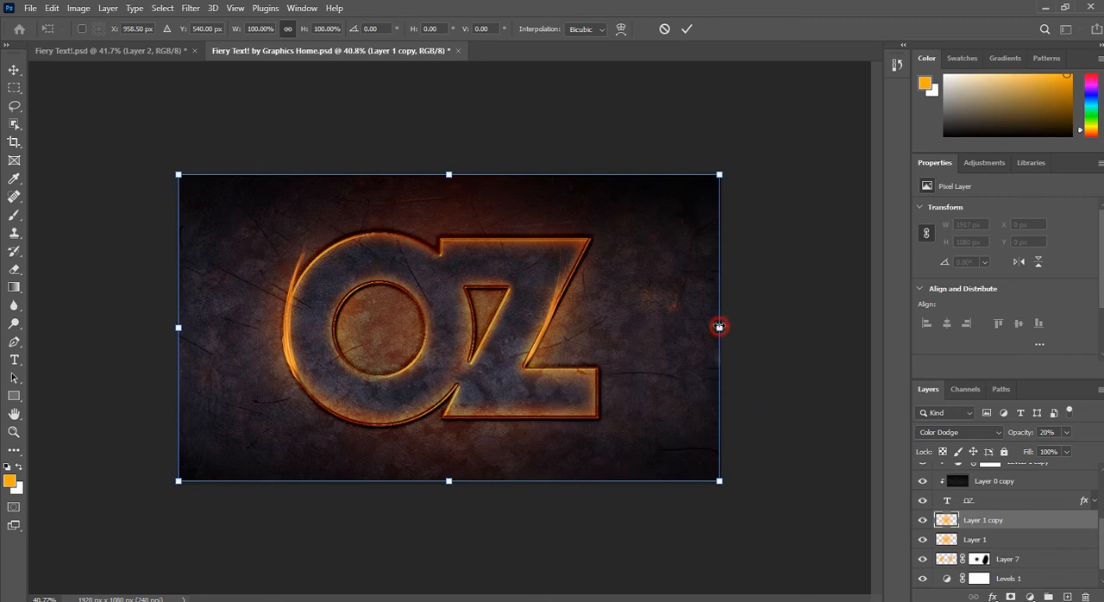
{"action": "left_click_drag", "start_coordinate": [716, 329], "coordinate": [830, 331]}
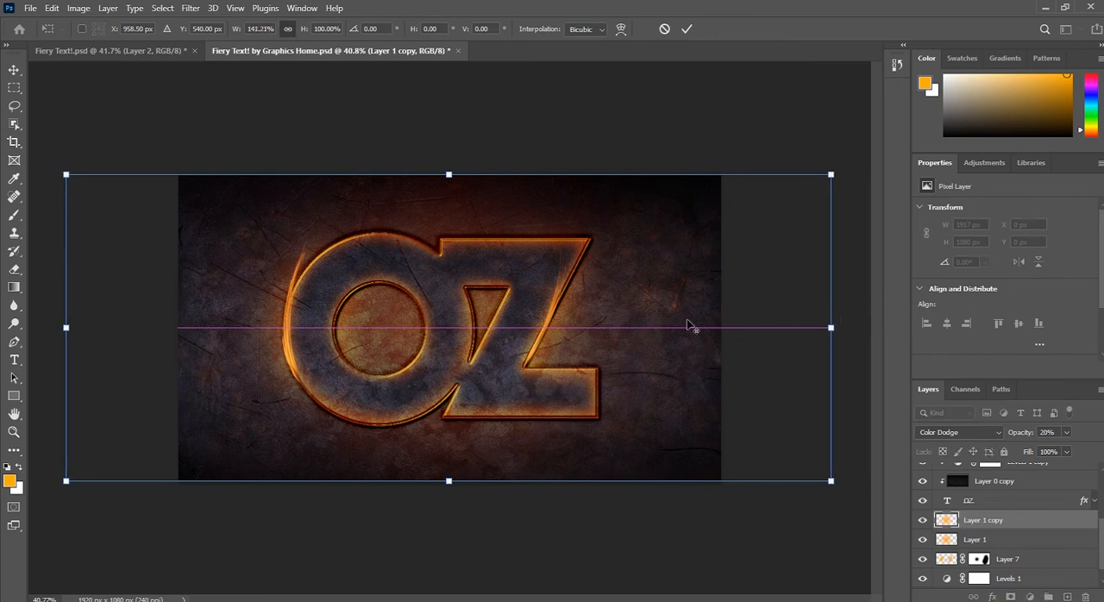
{"action": "key", "text": "Return"}
Step: Add a layer mask to both Layer 1 and Layer 1 copy
{"action": "scroll", "coordinate": [413, 283], "scroll_direction": "up", "scroll_amount": 5}
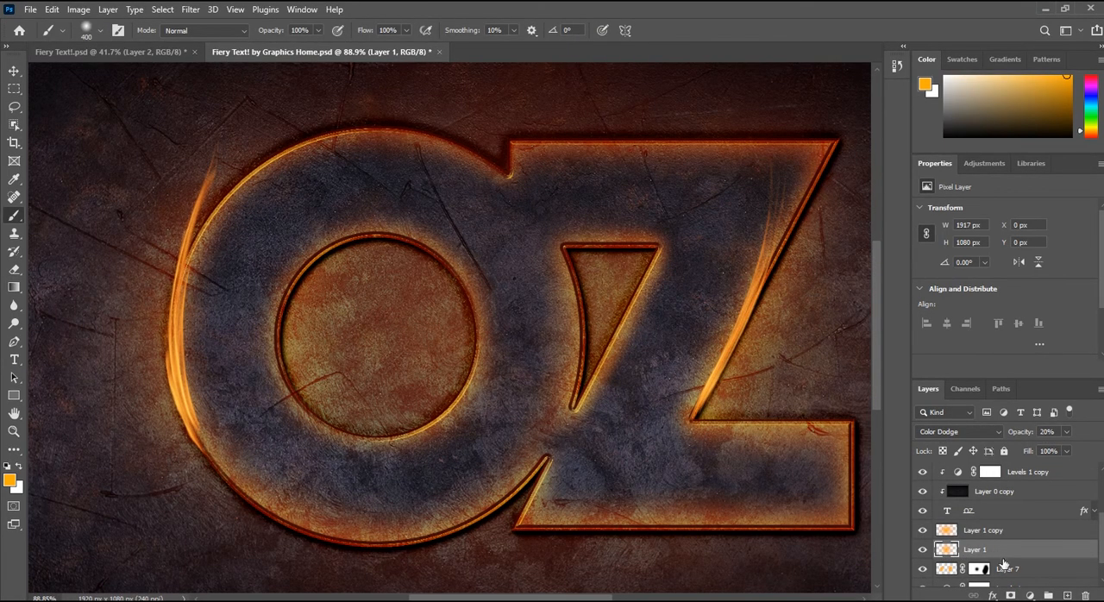
{"action": "left_click", "coordinate": [1010, 595]}
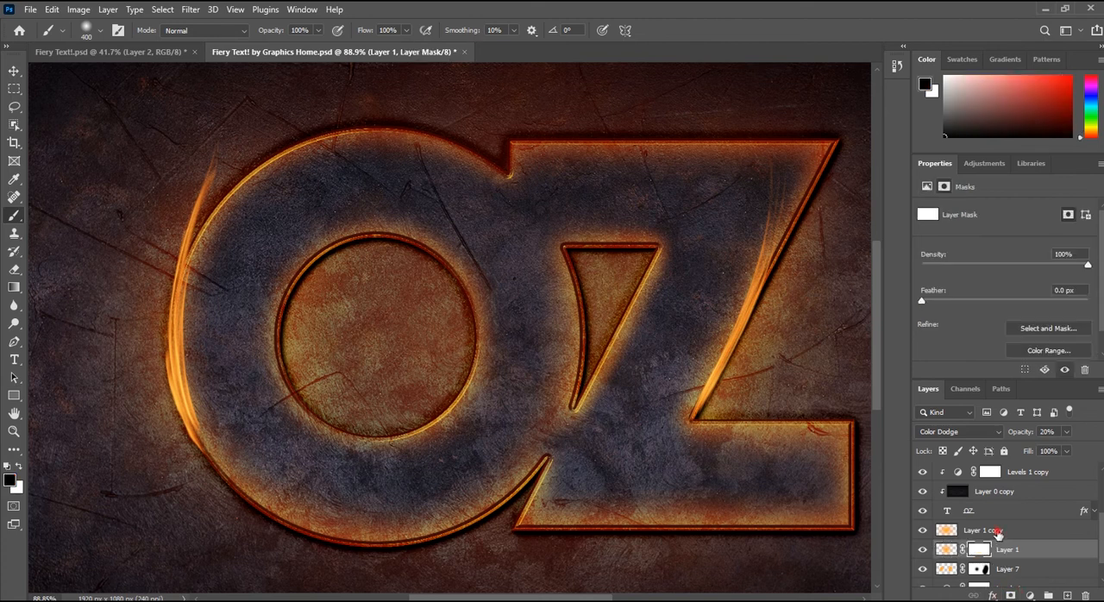
{"action": "left_click", "coordinate": [998, 533]}
{"action": "left_click", "coordinate": [1011, 595]}
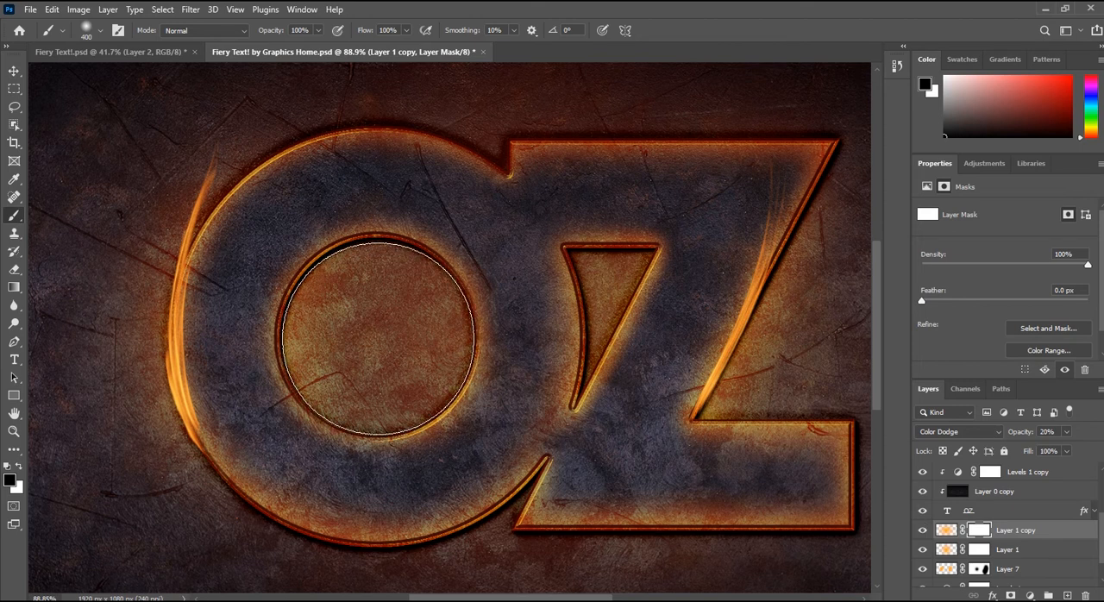
Step: Mask out the glow in the middle of the O's hole on both Layer 1 copy and Layer 1 with the 400 px black brush
{"action": "left_click", "coordinate": [378, 338]}
{"action": "key", "text": "ctrl+d"}
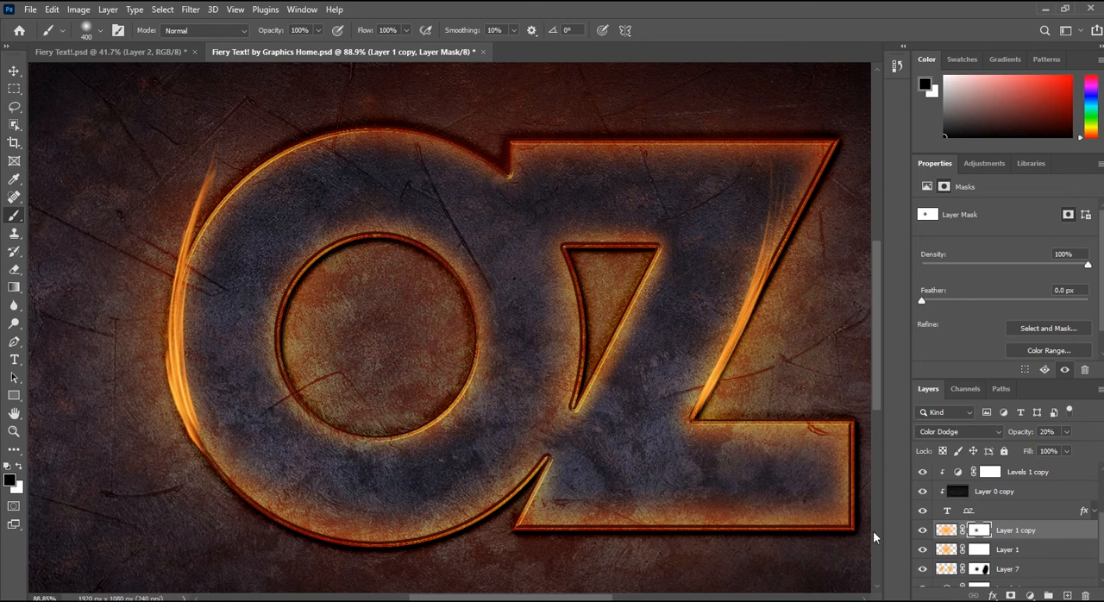
{"action": "left_click", "coordinate": [974, 550]}
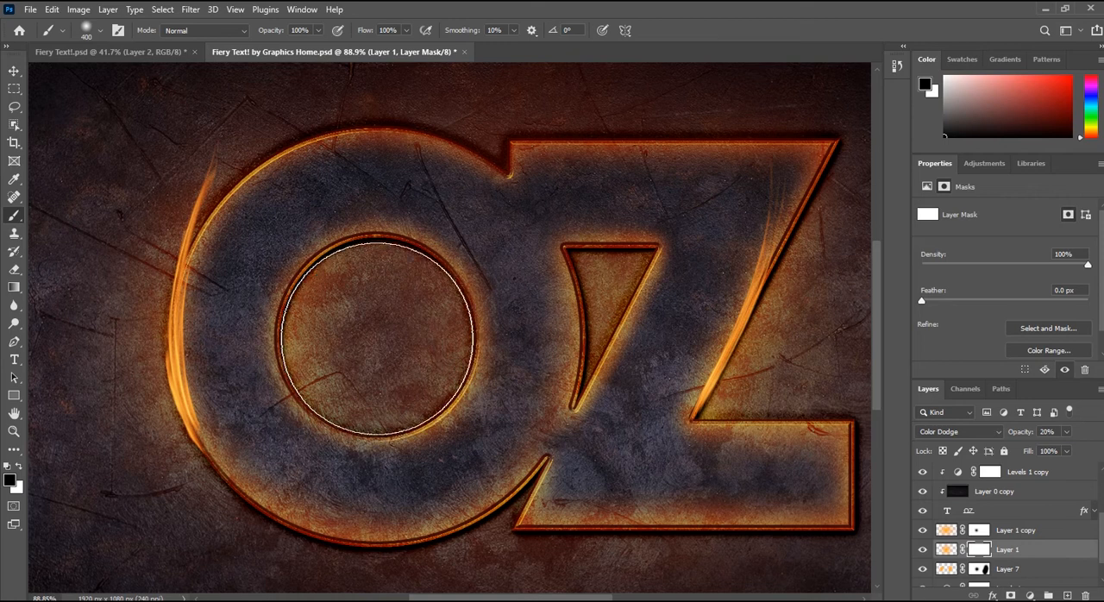
{"action": "left_click", "coordinate": [378, 339]}
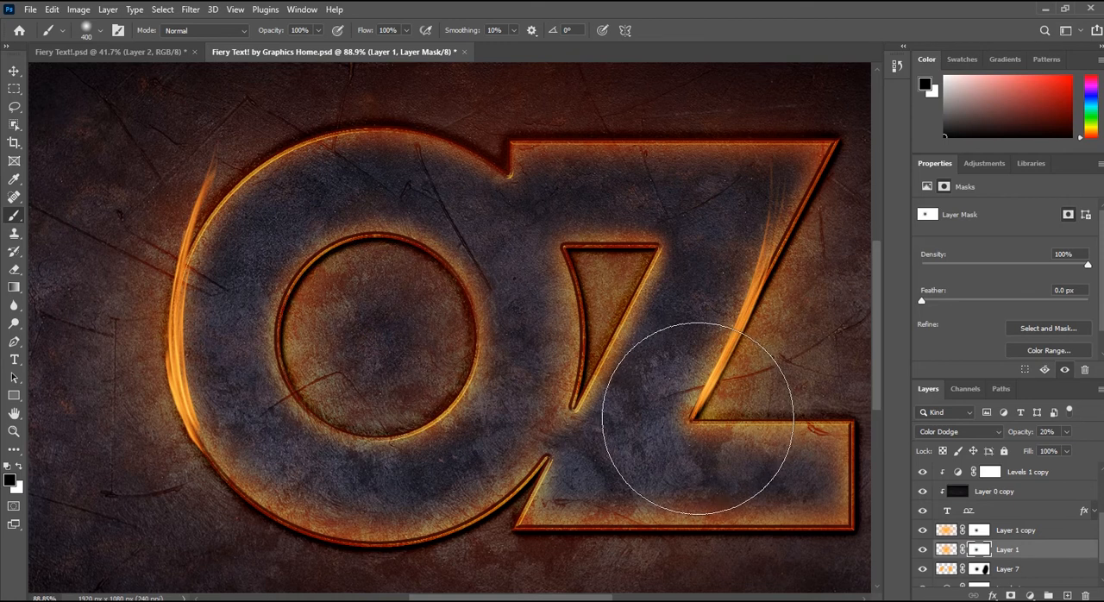
Step: Reduce the brush to 60 px and mask out the glow inside the triangular opening on both Layer 1 and Layer 1 copy
{"action": "key", "text": "bracketleft"}
{"action": "key", "text": "bracketleft"}
{"action": "key", "text": "bracketleft"}
{"action": "key", "text": "bracketleft"}
{"action": "key", "text": "bracketleft"}
{"action": "key", "text": "bracketleft"}
{"action": "key", "text": "bracketleft"}
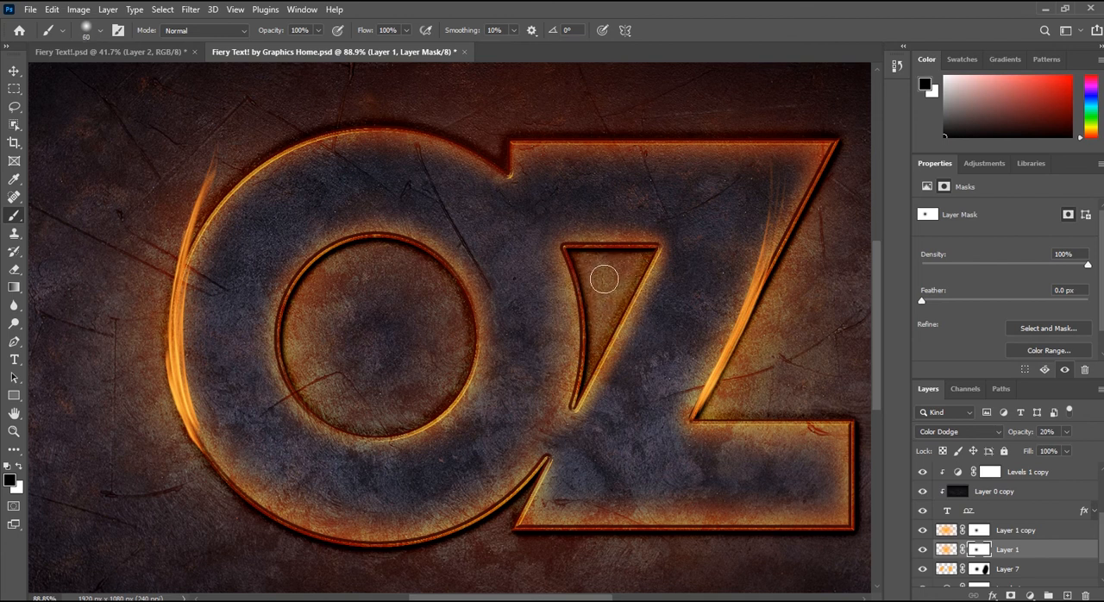
{"action": "left_click", "coordinate": [599, 276]}
{"action": "mouse_move", "coordinate": [605, 307]}
{"action": "left_mouse_down"}
{"action": "mouse_move", "coordinate": [599, 330]}
{"action": "mouse_move", "coordinate": [604, 283]}
{"action": "left_mouse_up"}
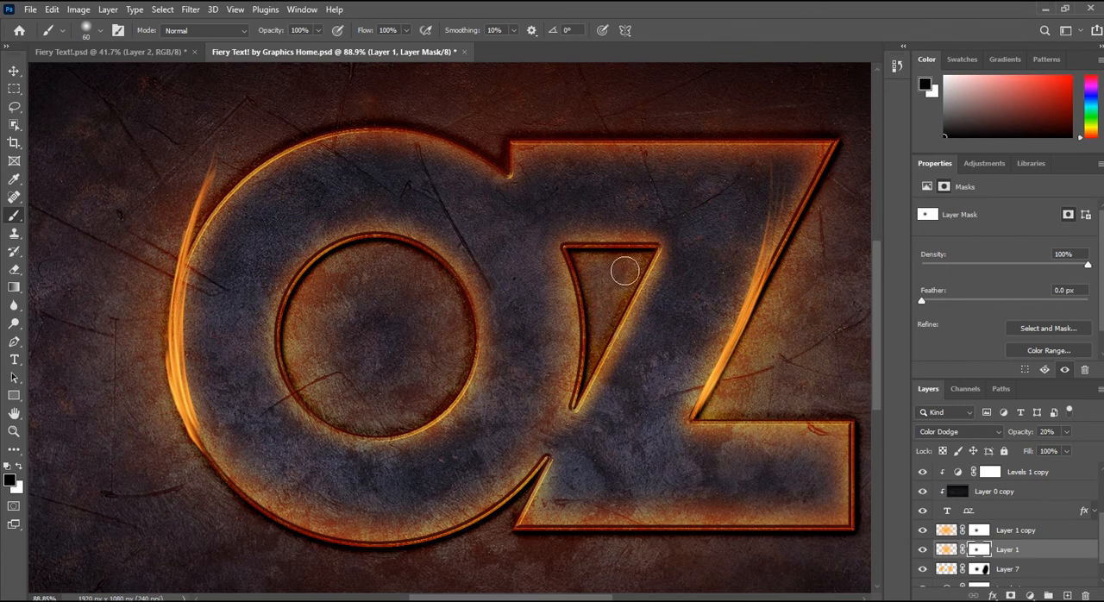
{"action": "left_click", "coordinate": [978, 532]}
{"action": "left_click_drag", "start_coordinate": [600, 272], "coordinate": [626, 271]}
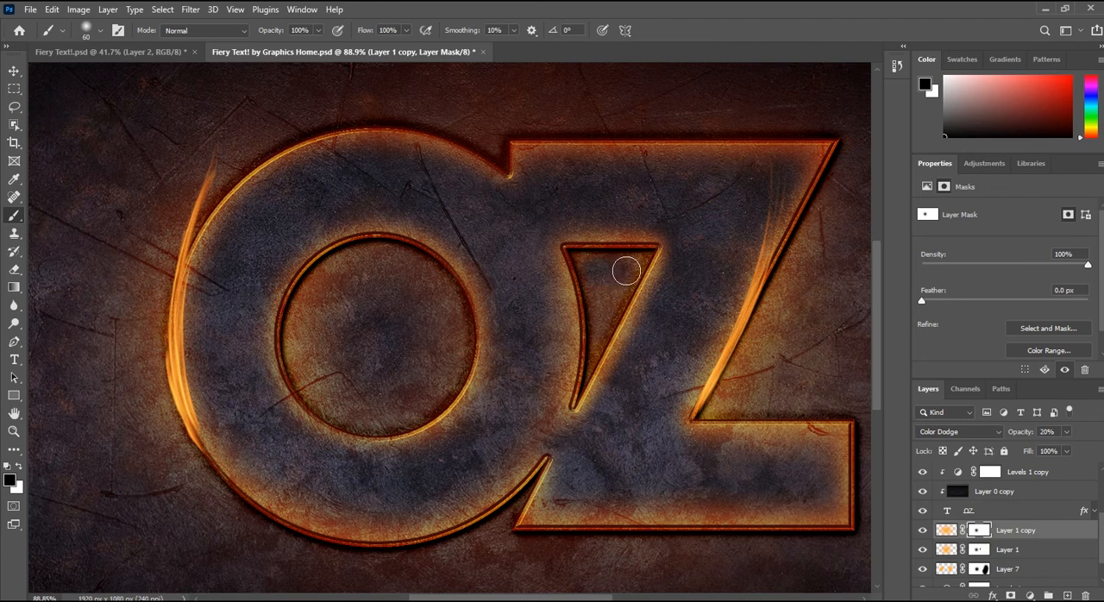
{"action": "left_click_drag", "start_coordinate": [599, 315], "coordinate": [607, 291]}
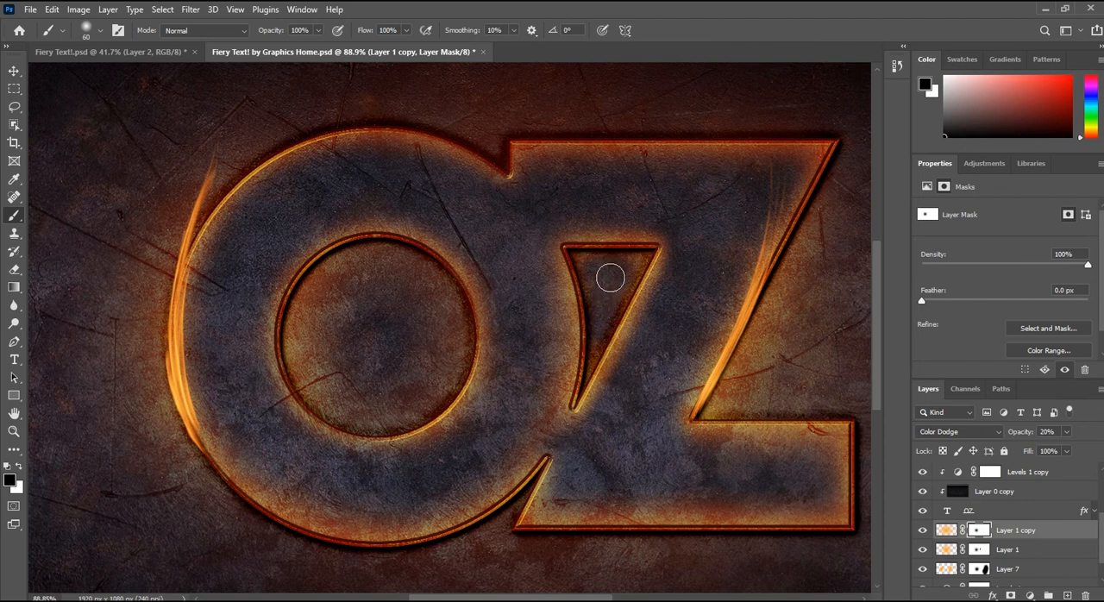
Step: Restore the glow along the triangular opening's edges by painting white on the masks of Layer 1 copy and Layer 1
{"action": "scroll", "coordinate": [612, 273], "scroll_direction": "up", "scroll_amount": 5}
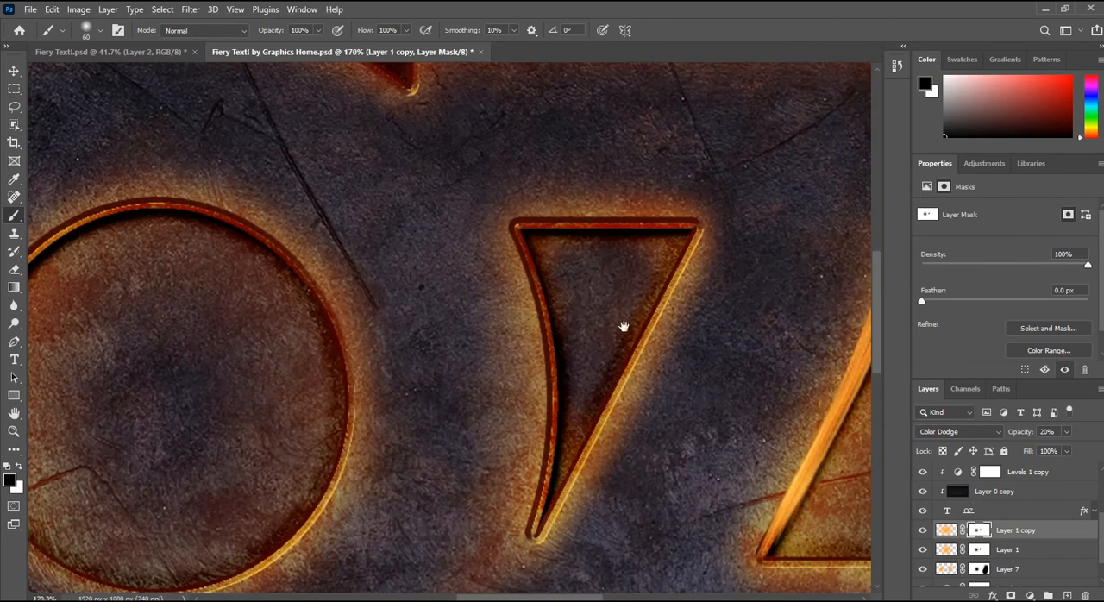
{"action": "key", "text": "x"}
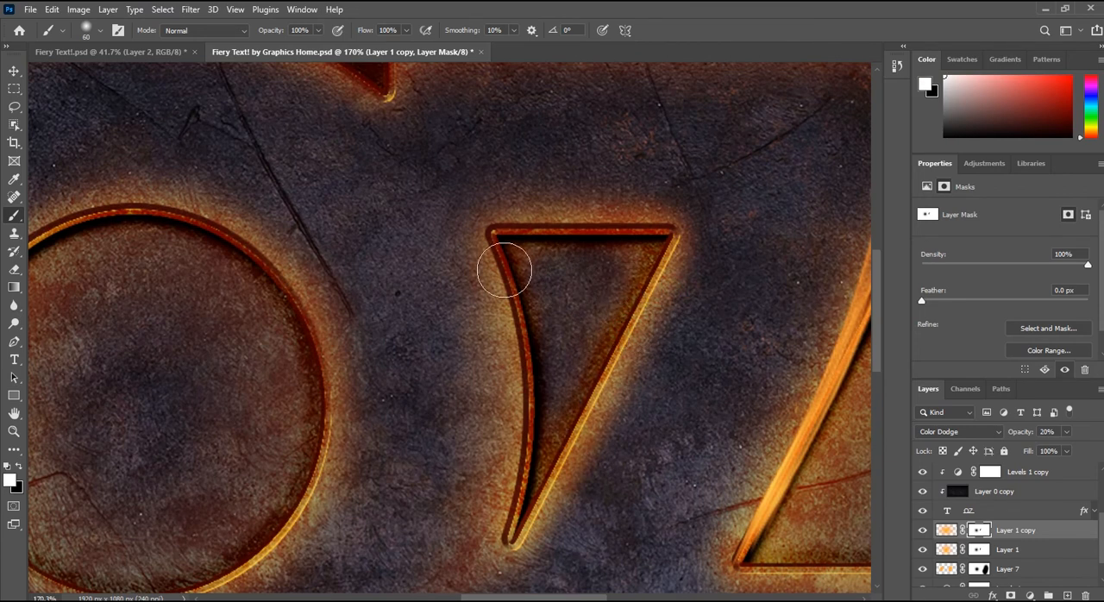
{"action": "mouse_move", "coordinate": [495, 240]}
{"action": "left_mouse_down"}
{"action": "mouse_move", "coordinate": [475, 246]}
{"action": "mouse_move", "coordinate": [497, 233]}
{"action": "mouse_move", "coordinate": [707, 226]}
{"action": "left_mouse_up"}
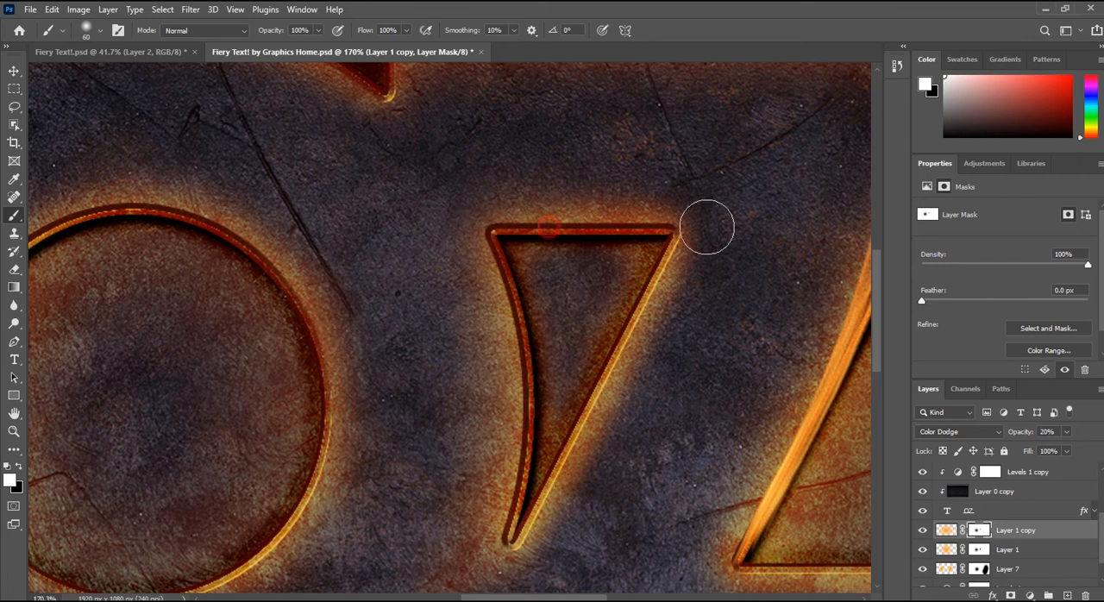
{"action": "left_click", "coordinate": [977, 549]}
{"action": "left_click_drag", "start_coordinate": [630, 216], "coordinate": [560, 229]}
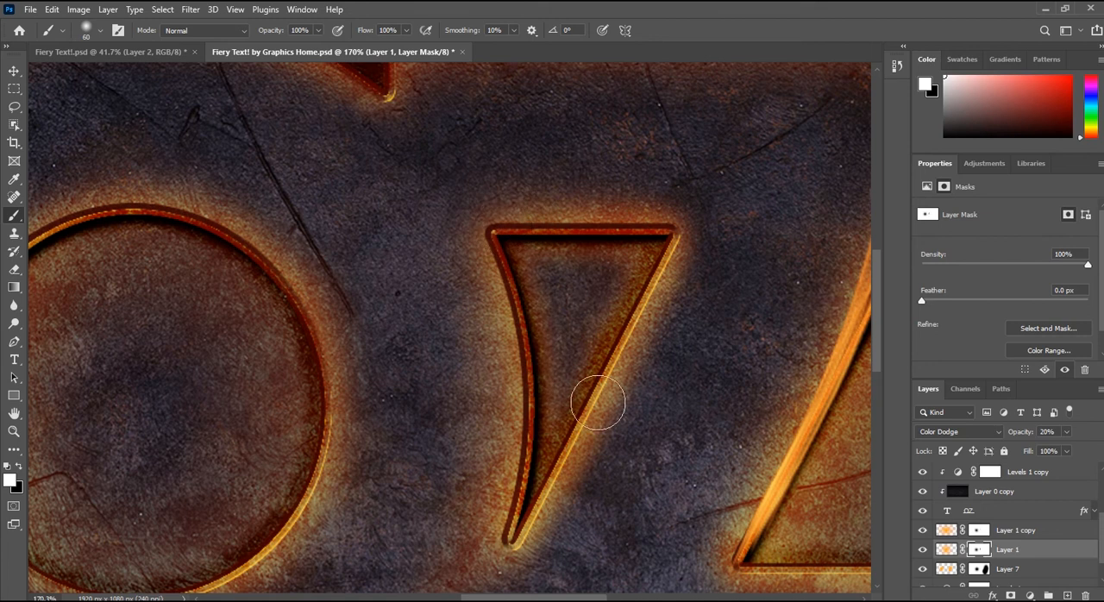
{"action": "scroll", "coordinate": [604, 380], "scroll_direction": "down", "scroll_amount": 5}
{"action": "scroll", "coordinate": [606, 373], "scroll_direction": "down", "scroll_amount": 2}
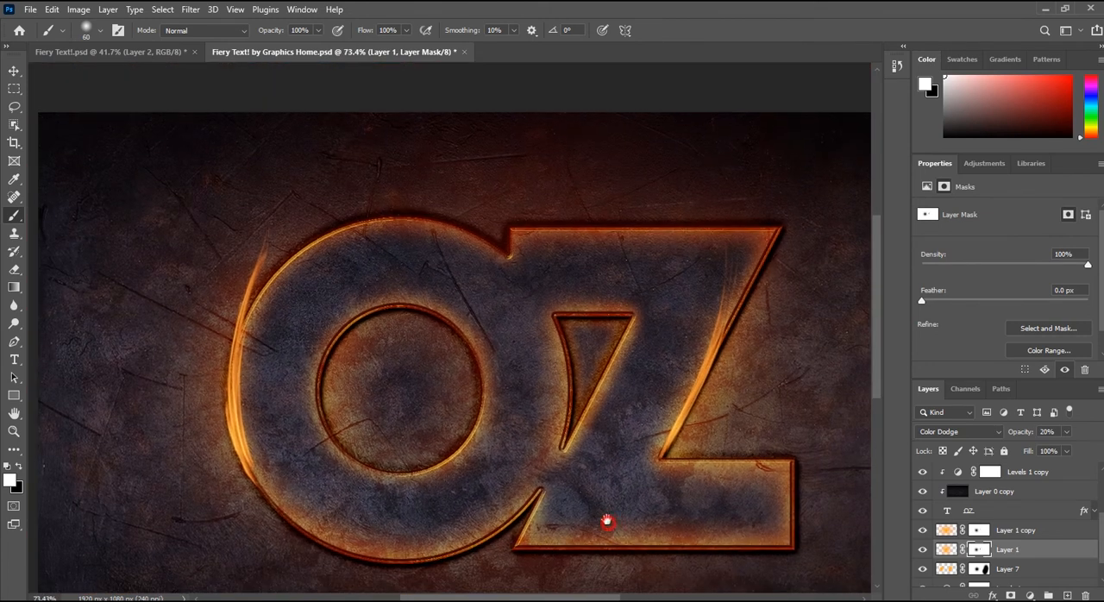
{"action": "scroll", "coordinate": [464, 342], "scroll_direction": "down", "scroll_amount": 1}
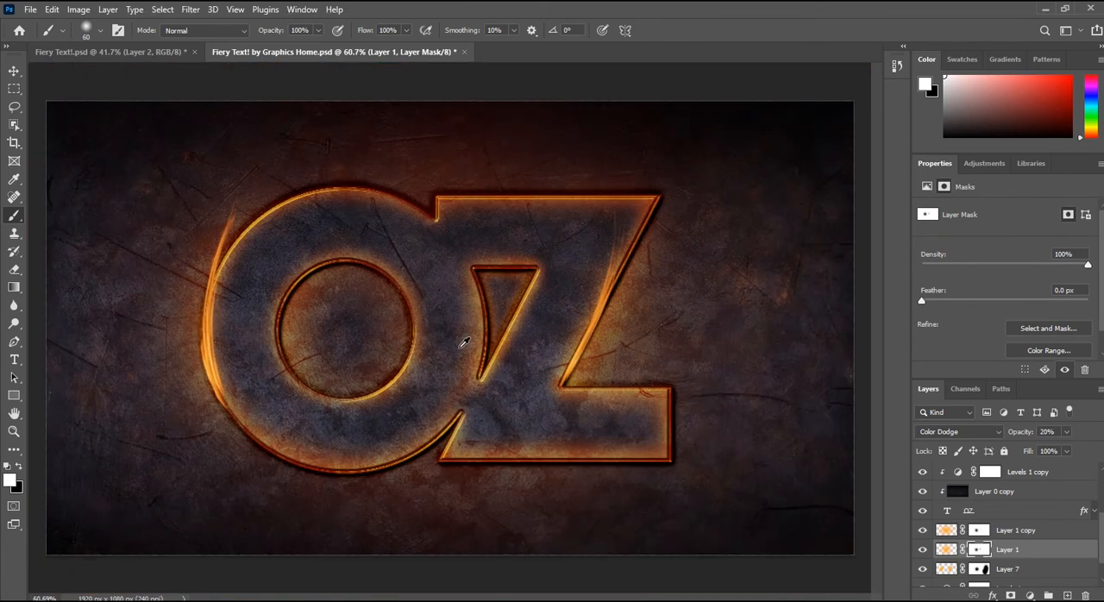
Step: Warp the Layer 5 flame so it follows the outer left curve of the O more closely, bending its upper tip inward
{"action": "left_click", "coordinate": [12, 73]}
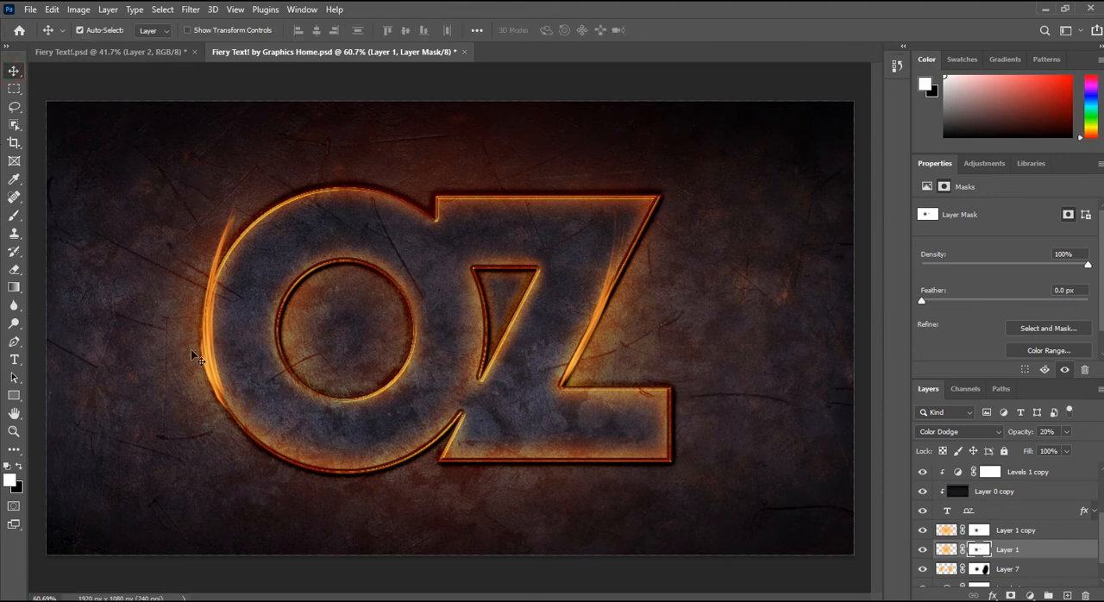
{"action": "scroll", "coordinate": [200, 358], "scroll_direction": "up", "scroll_amount": 2}
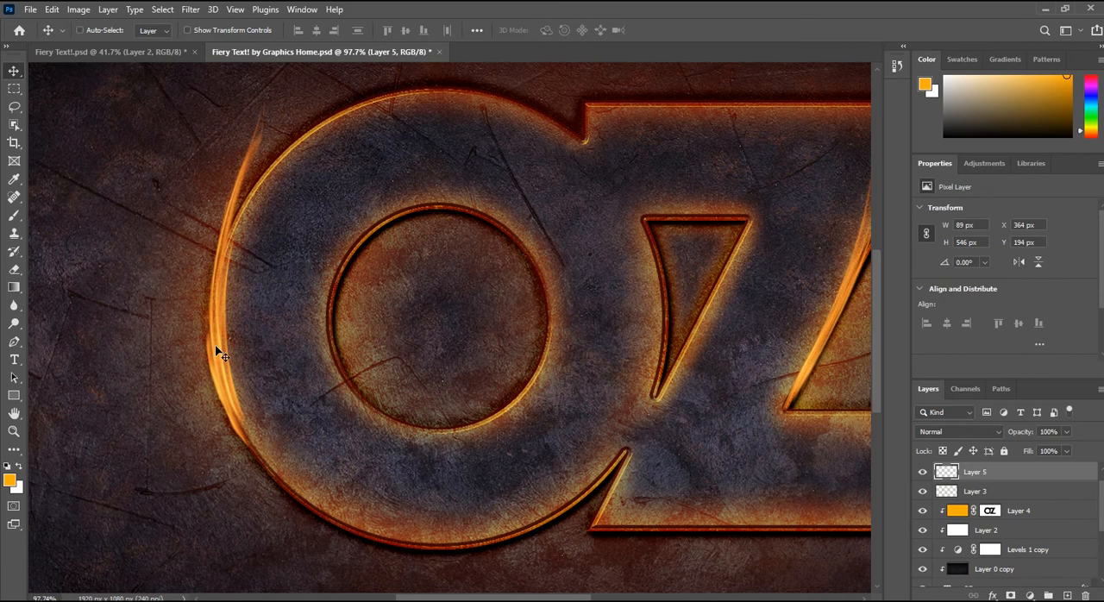
{"action": "key", "text": "ctrl+t"}
{"action": "right_click", "coordinate": [240, 296]}
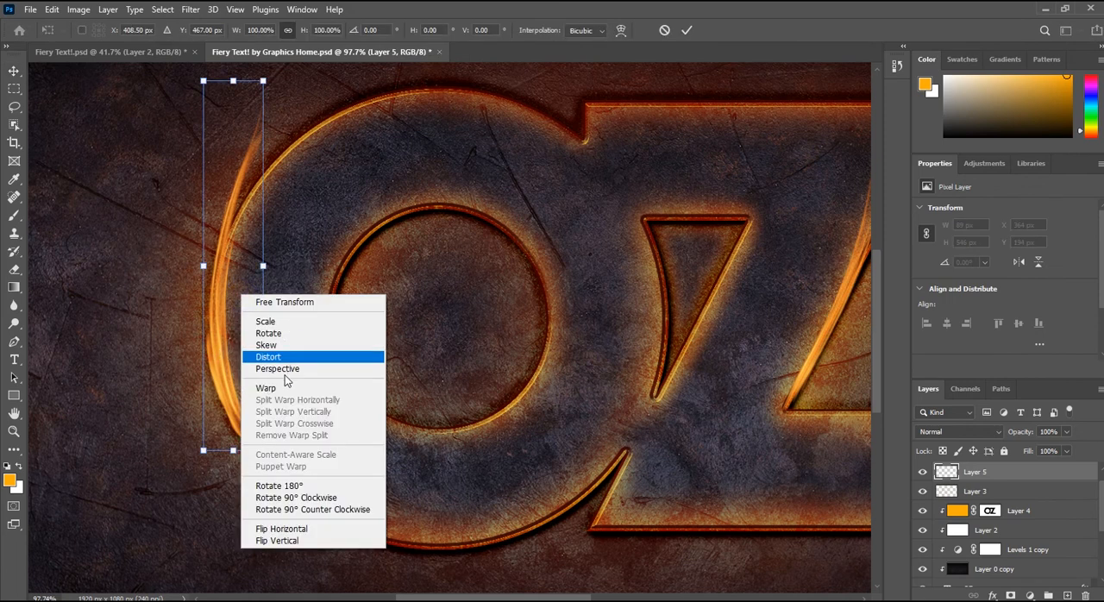
{"action": "left_click", "coordinate": [284, 385]}
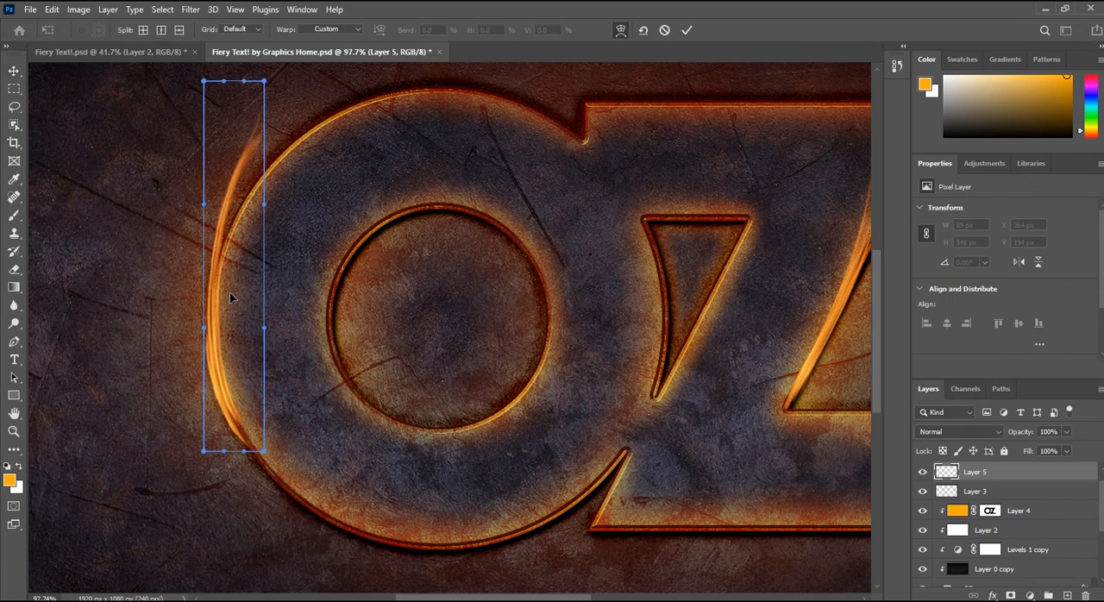
{"action": "left_click_drag", "start_coordinate": [258, 352], "coordinate": [253, 355]}
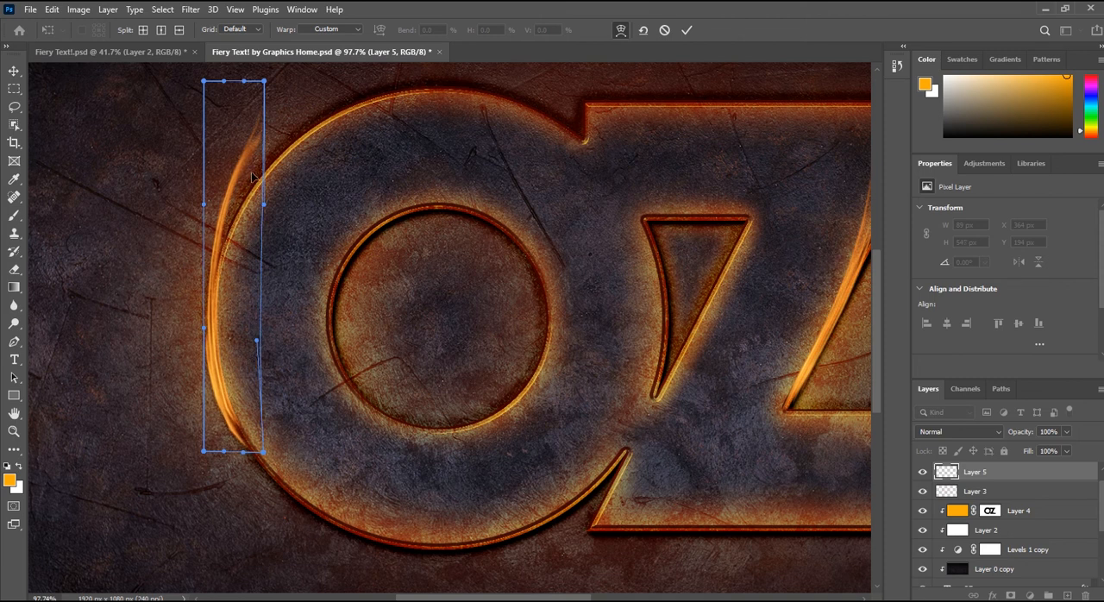
{"action": "left_click_drag", "start_coordinate": [260, 160], "coordinate": [270, 155]}
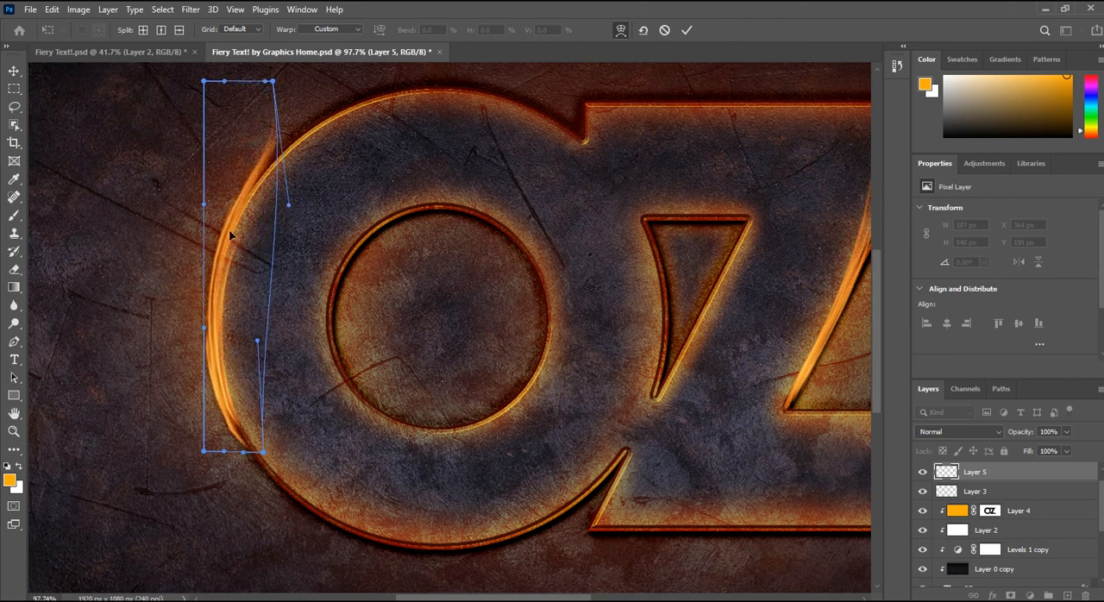
{"action": "left_click", "coordinate": [683, 32]}
{"action": "scroll", "coordinate": [202, 389], "scroll_direction": "down", "scroll_amount": 3}
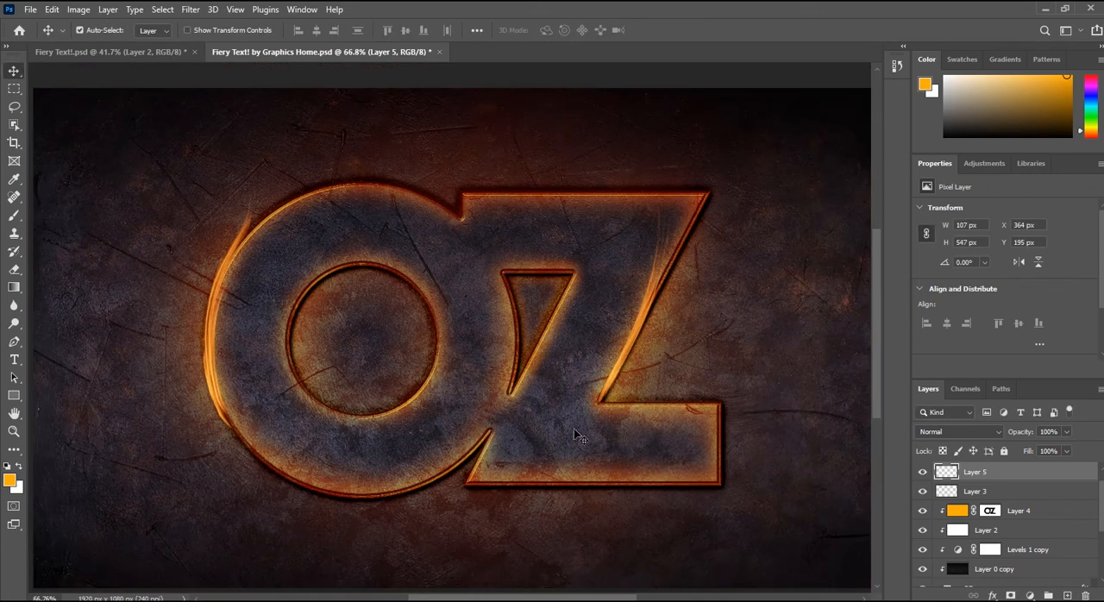
Step: Add a layer mask to Layer 5 and paint black with a 187 px brush at the Z's inner corner
{"action": "scroll", "coordinate": [652, 259], "scroll_direction": "up", "scroll_amount": 2}
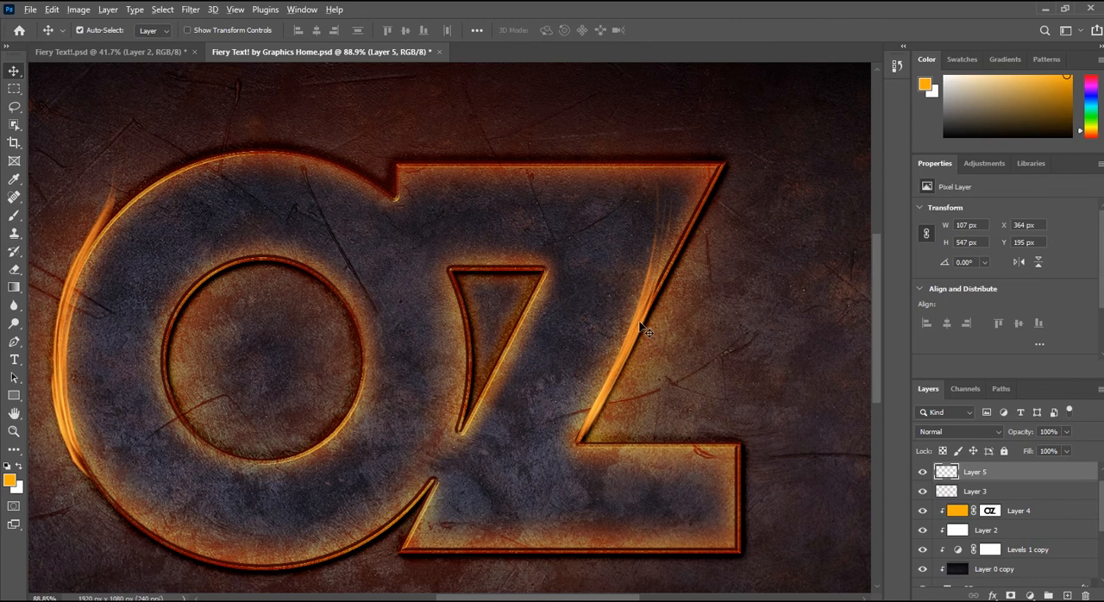
{"action": "scroll", "coordinate": [641, 326], "scroll_direction": "down", "scroll_amount": 2}
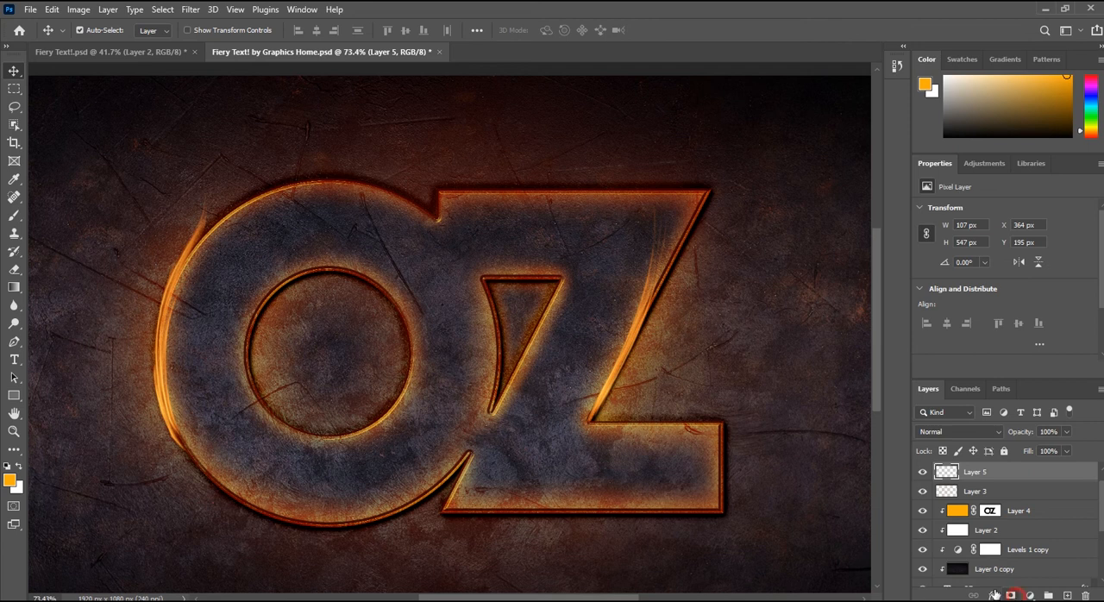
{"action": "left_click", "coordinate": [1010, 594]}
{"action": "left_click", "coordinate": [15, 217]}
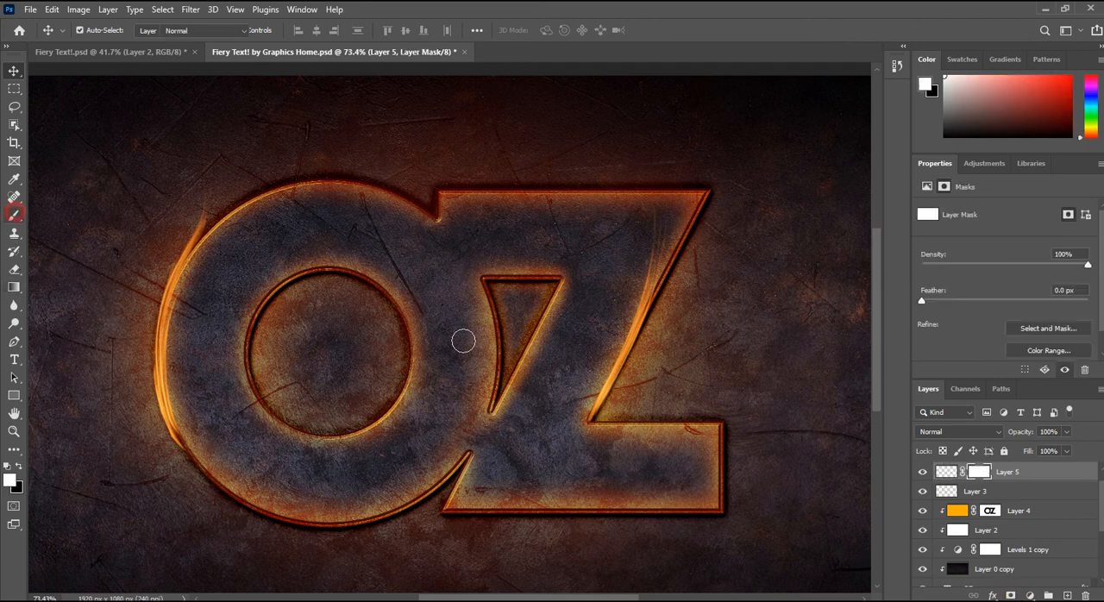
{"action": "right_click", "coordinate": [661, 397]}
{"action": "left_click", "coordinate": [606, 429]}
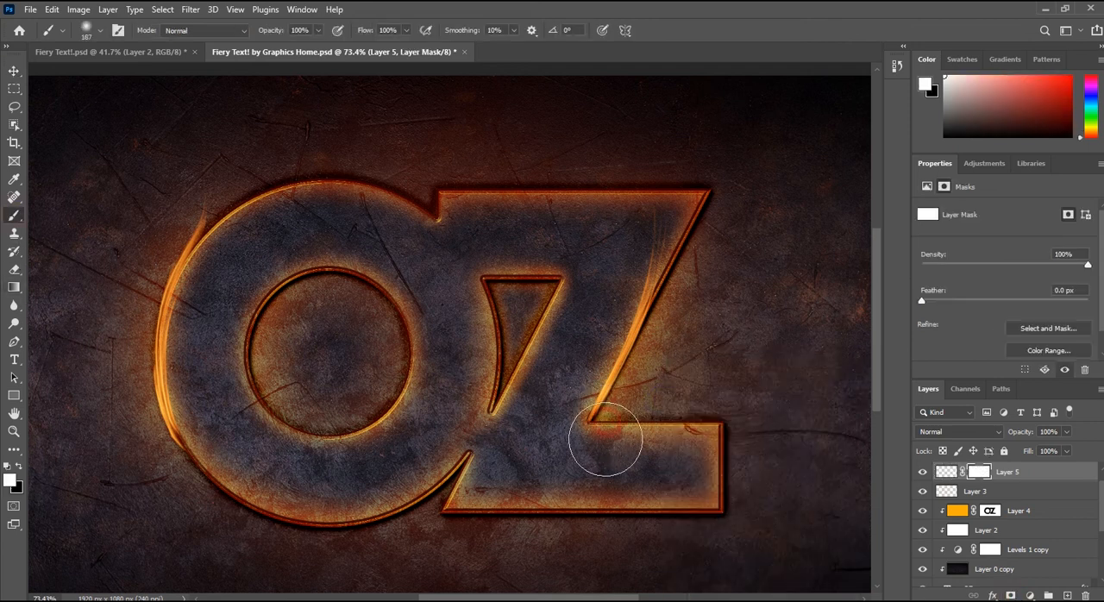
{"action": "key", "text": "x"}
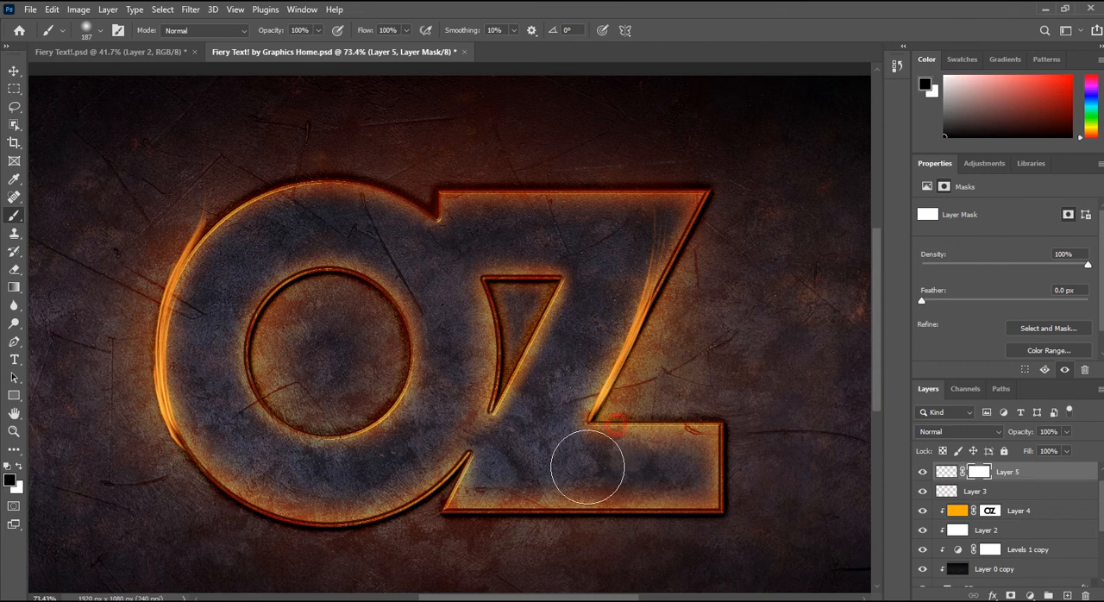
{"action": "scroll", "coordinate": [642, 408], "scroll_direction": "up", "scroll_amount": 1}
{"action": "scroll", "coordinate": [642, 407], "scroll_direction": "up", "scroll_amount": 3}
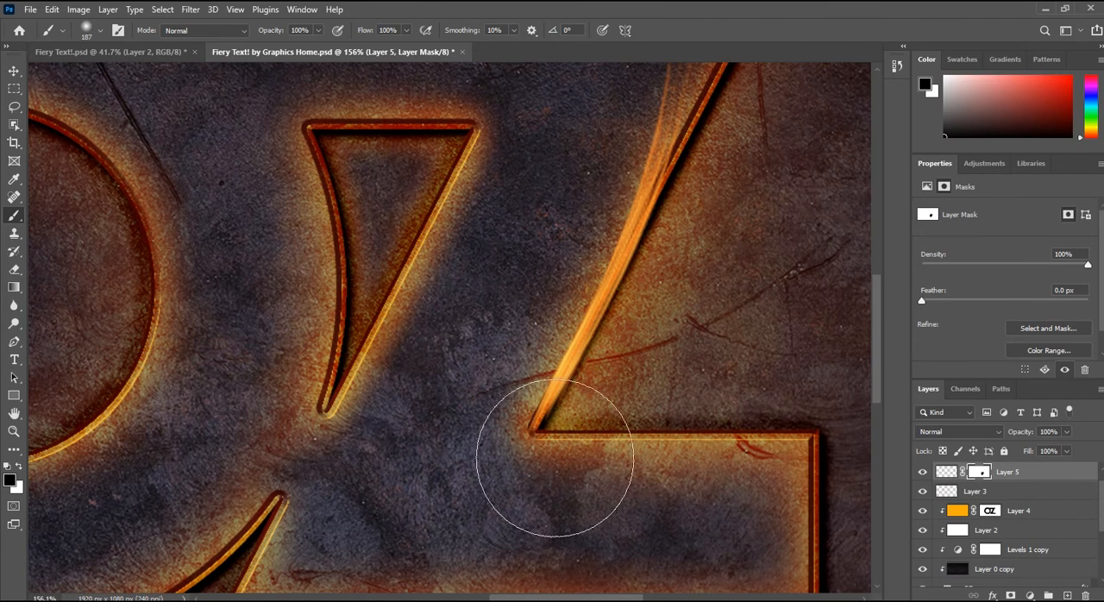
{"action": "left_click", "coordinate": [921, 472]}
{"action": "left_click", "coordinate": [921, 472]}
{"action": "left_click", "coordinate": [974, 492]}
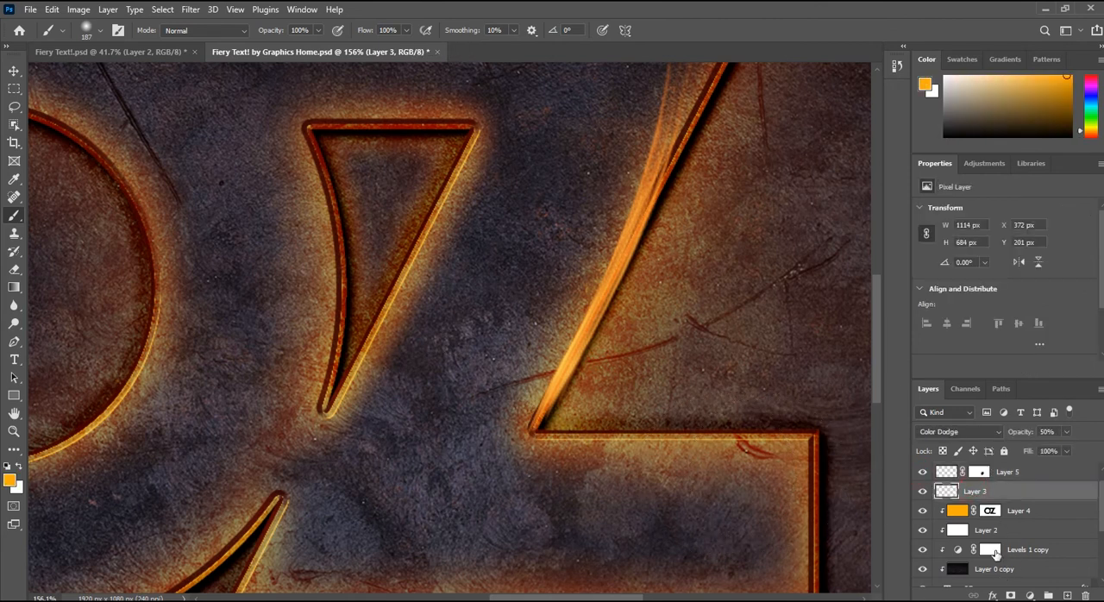
{"action": "left_click", "coordinate": [1011, 595]}
{"action": "left_click", "coordinate": [922, 491]}
{"action": "left_click", "coordinate": [922, 491]}
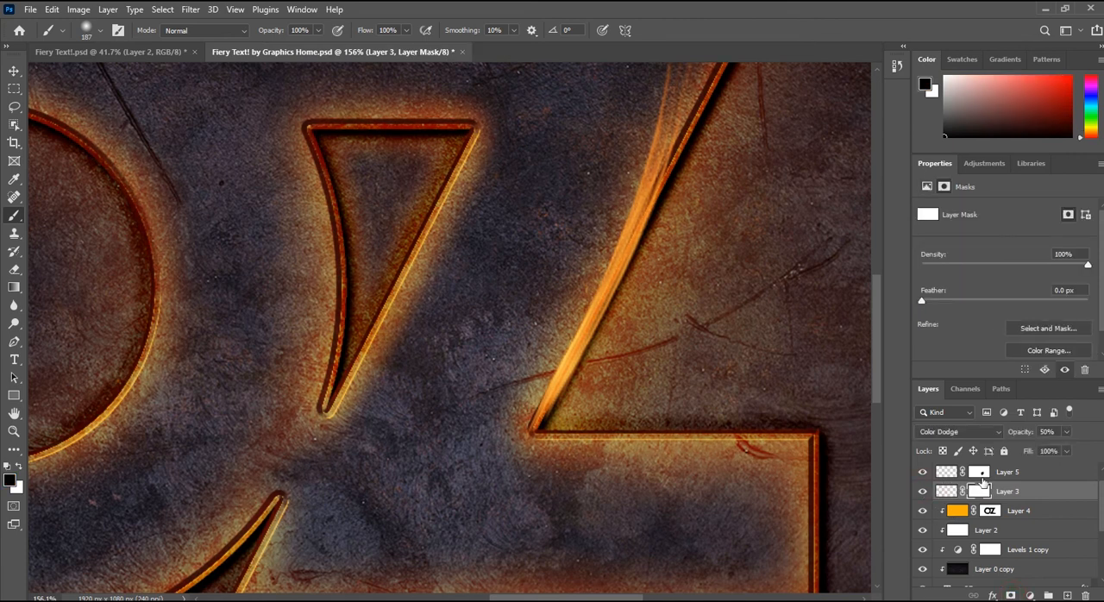
{"action": "scroll", "coordinate": [986, 483], "scroll_direction": "up", "scroll_amount": 1}
{"action": "key", "text": "ctrl+comma"}
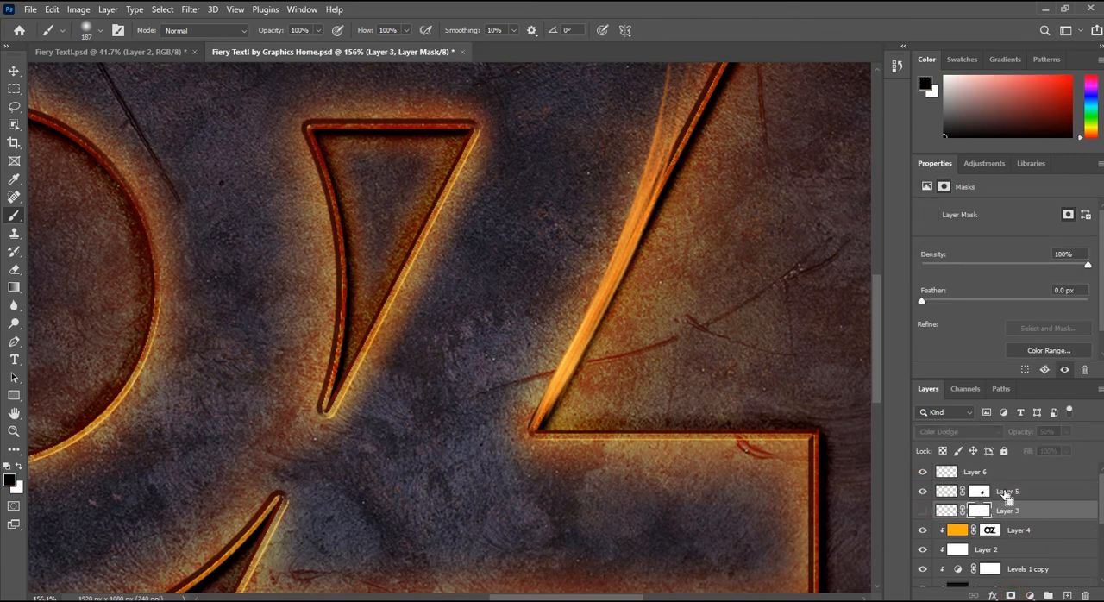
{"action": "key", "text": "ctrl+comma"}
{"action": "left_click_drag", "start_coordinate": [983, 507], "coordinate": [989, 492]}
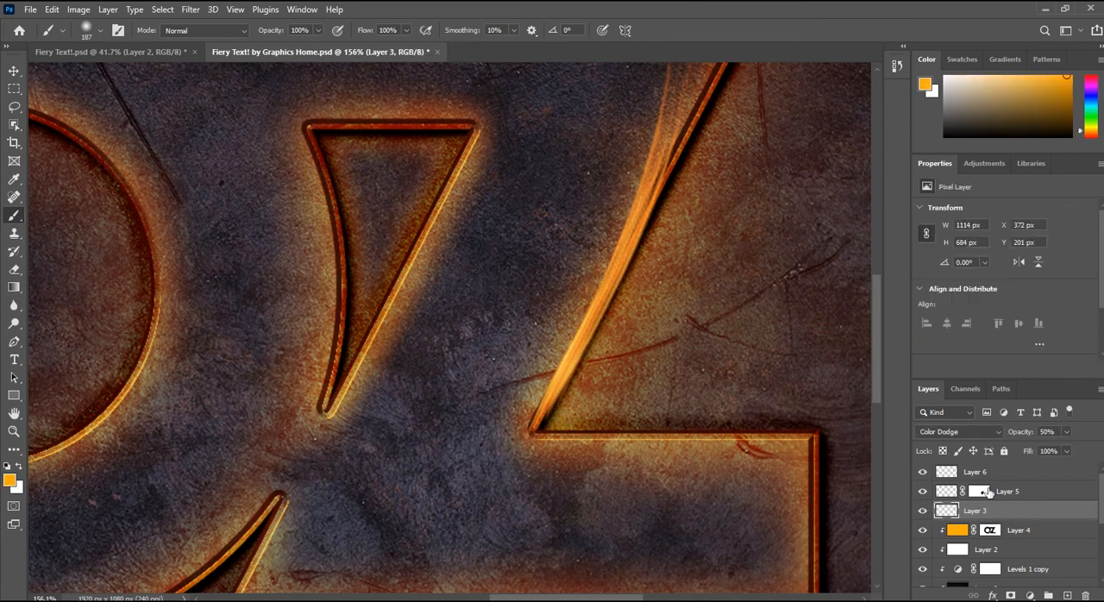
Step: Add a layer mask to Layer 6 and paint black over the flame's lower end and the inner side of the Z's diagonal
{"action": "left_click", "coordinate": [986, 476]}
{"action": "left_click", "coordinate": [924, 471]}
{"action": "left_click", "coordinate": [923, 472]}
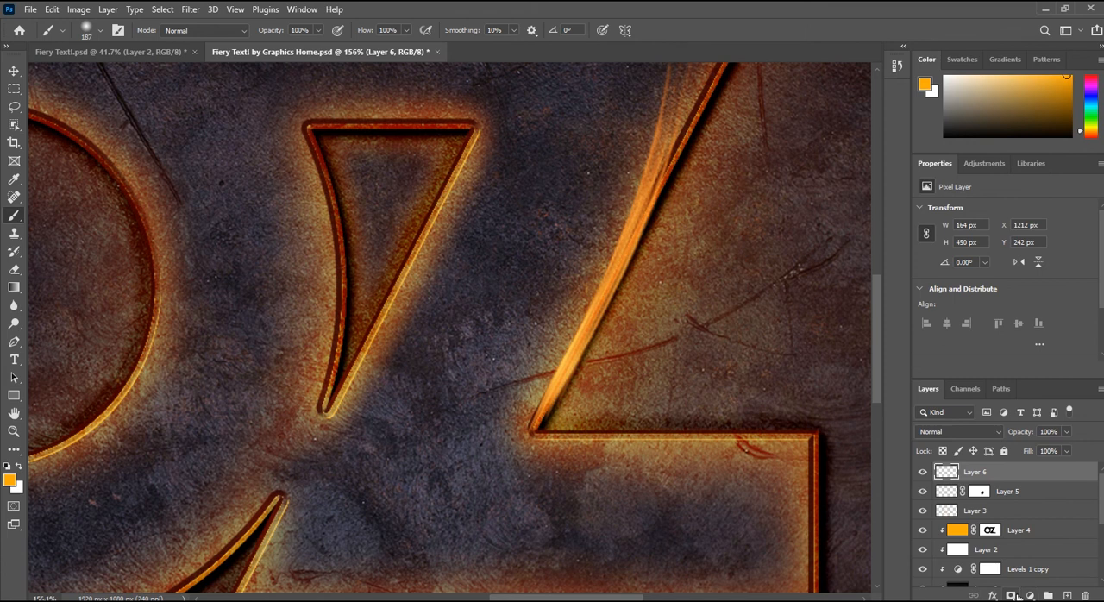
{"action": "left_click", "coordinate": [1013, 595]}
{"action": "mouse_move", "coordinate": [592, 459]}
{"action": "left_mouse_down"}
{"action": "mouse_move", "coordinate": [619, 463]}
{"action": "mouse_move", "coordinate": [618, 452]}
{"action": "mouse_move", "coordinate": [562, 506]}
{"action": "left_mouse_up"}
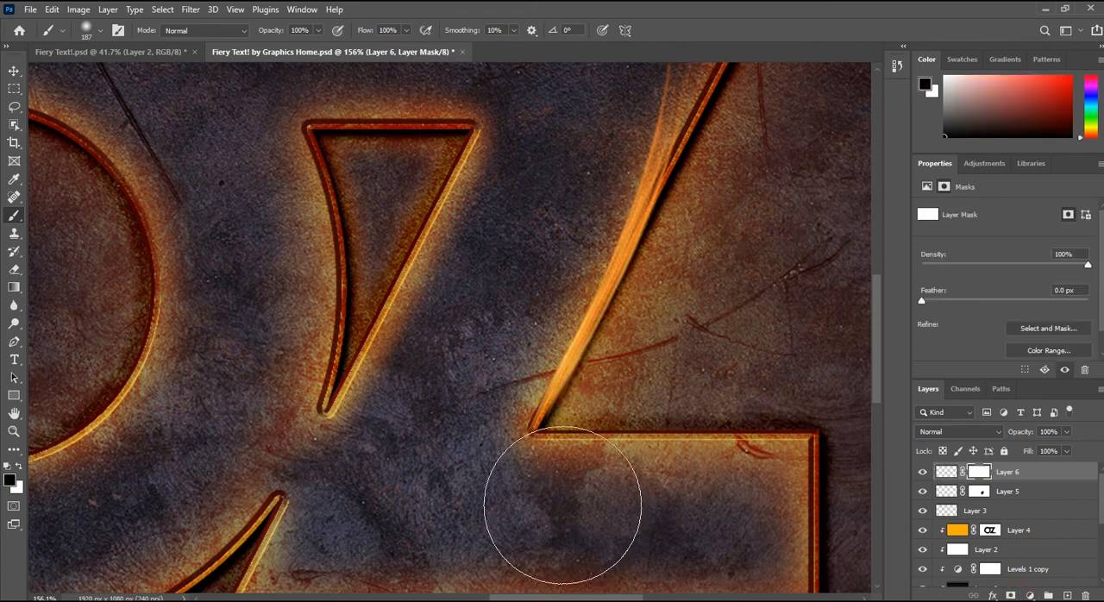
{"action": "scroll", "coordinate": [703, 461], "scroll_direction": "down", "scroll_amount": 3}
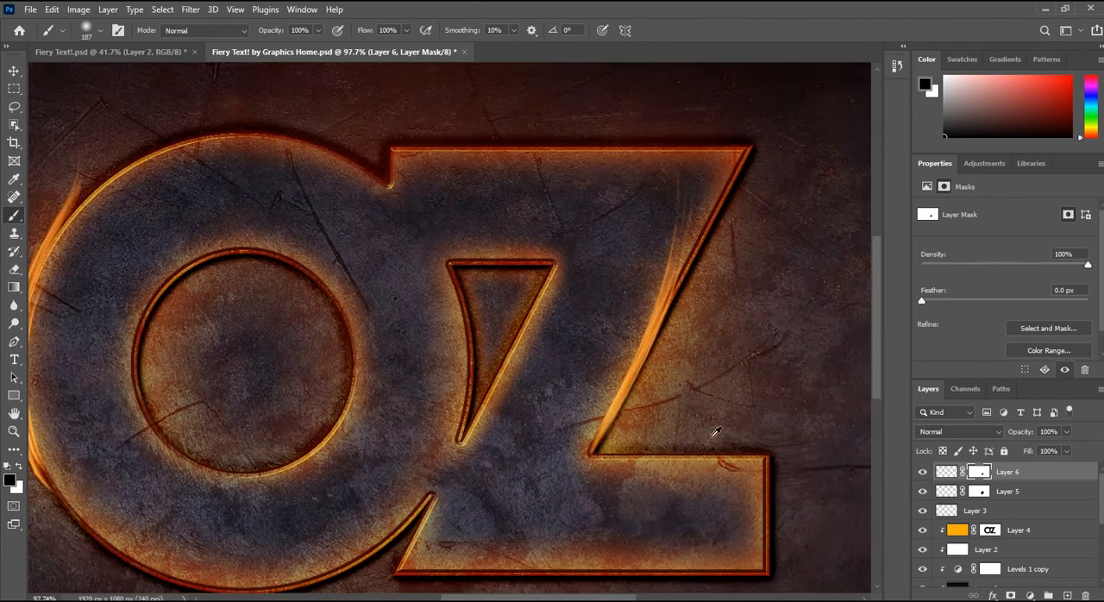
{"action": "scroll", "coordinate": [715, 432], "scroll_direction": "up", "scroll_amount": 3}
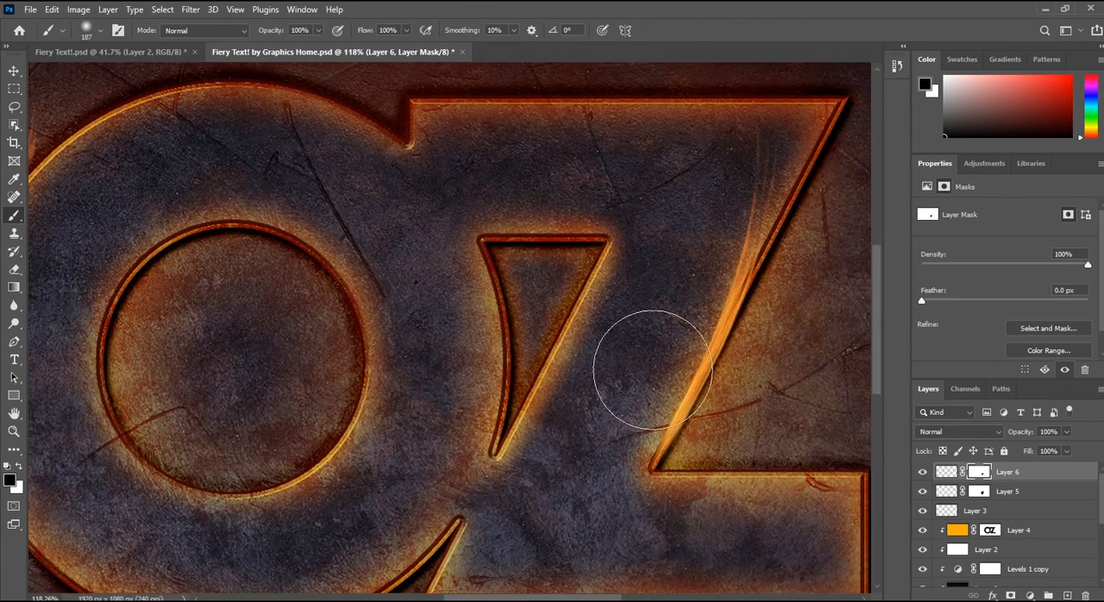
{"action": "mouse_move", "coordinate": [653, 369]}
{"action": "left_mouse_down"}
{"action": "mouse_move", "coordinate": [665, 341]}
{"action": "mouse_move", "coordinate": [655, 307]}
{"action": "mouse_move", "coordinate": [633, 337]}
{"action": "left_mouse_up"}
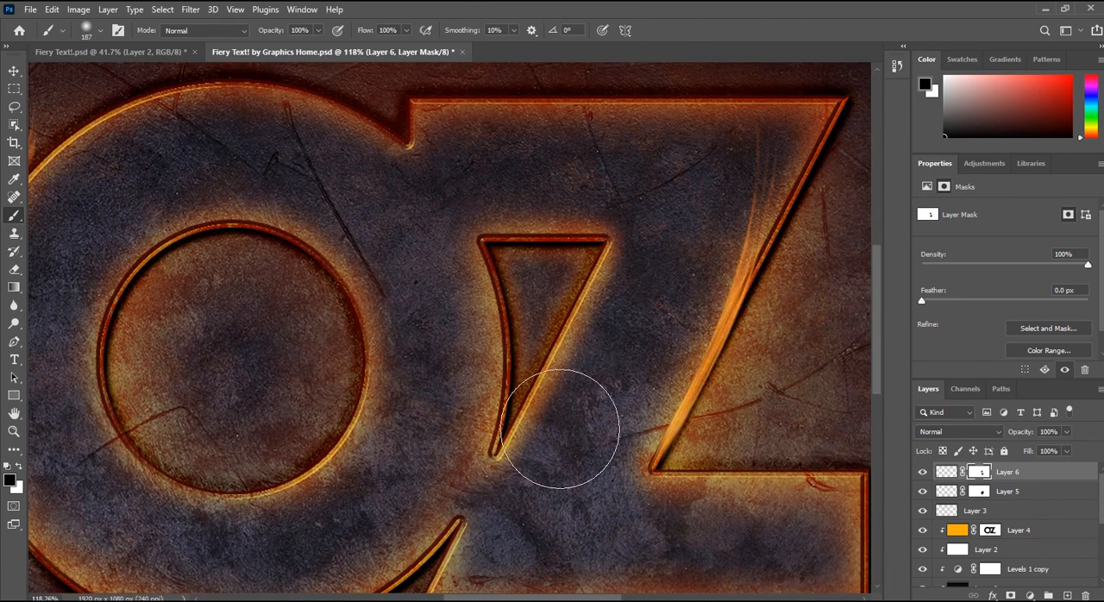
{"action": "left_click_drag", "start_coordinate": [463, 418], "coordinate": [645, 422]}
{"action": "scroll", "coordinate": [432, 382], "scroll_direction": "down", "scroll_amount": 5}
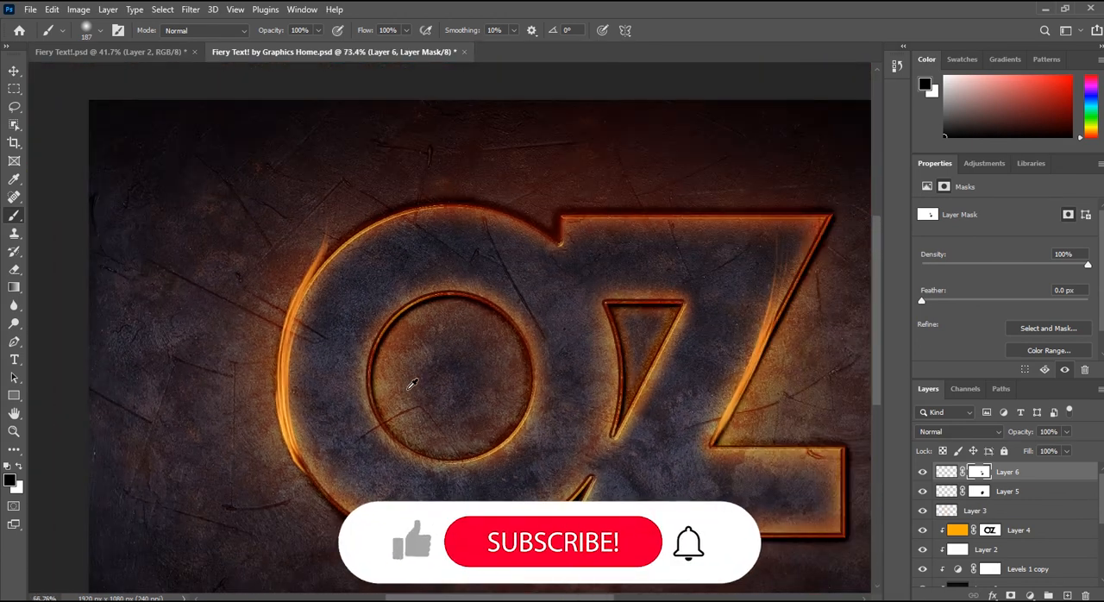
Step: Deselect all layers and examine the flames and glow around the OZ lettering
{"action": "scroll", "coordinate": [408, 387], "scroll_direction": "down", "scroll_amount": 3}
{"action": "left_click", "coordinate": [14, 71]}
{"action": "left_click", "coordinate": [249, 99]}
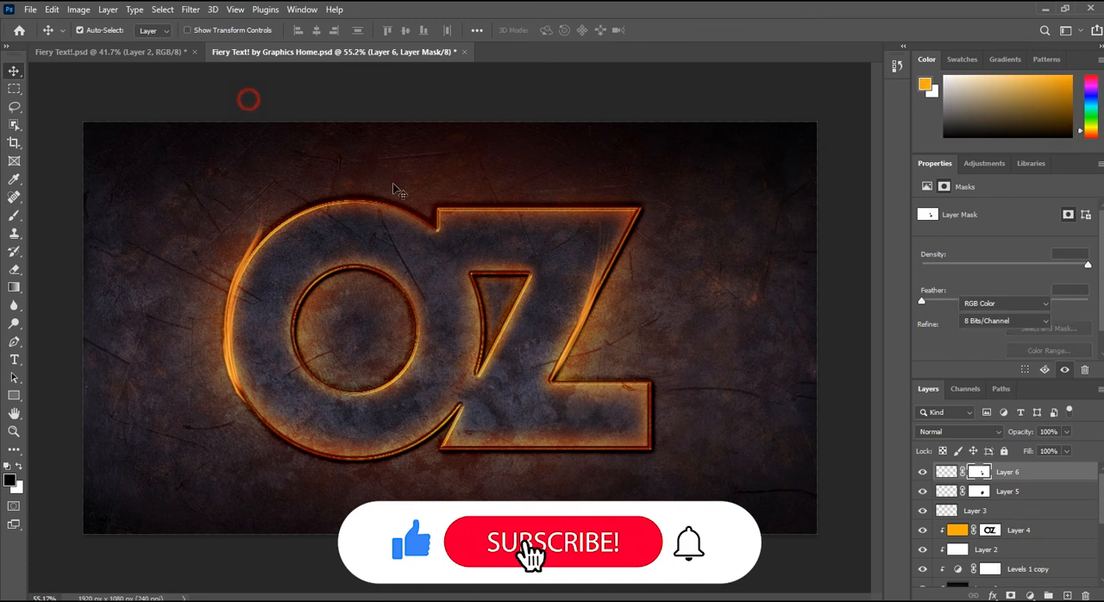
{"action": "scroll", "coordinate": [404, 187], "scroll_direction": "up", "scroll_amount": 4}
{"action": "left_click_drag", "start_coordinate": [444, 279], "coordinate": [428, 327]}
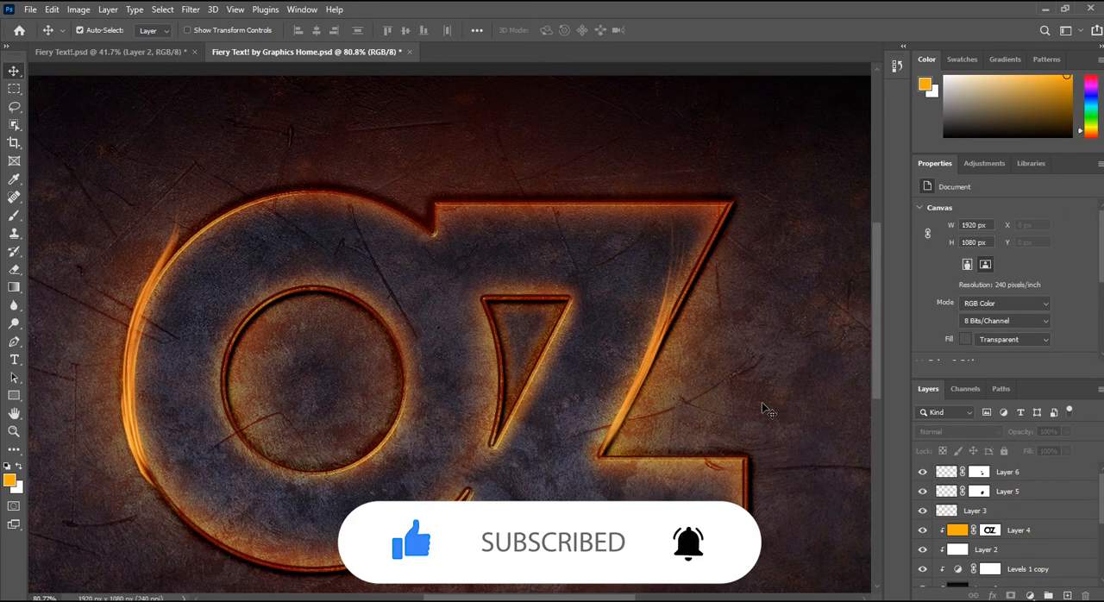
{"action": "scroll", "coordinate": [769, 411], "scroll_direction": "down", "scroll_amount": 3}
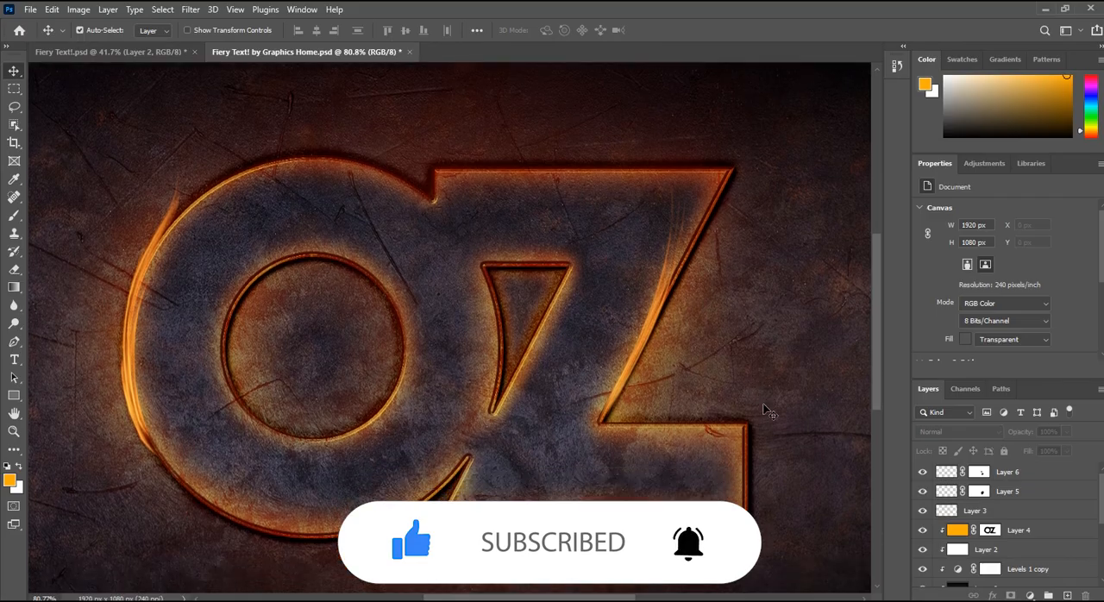